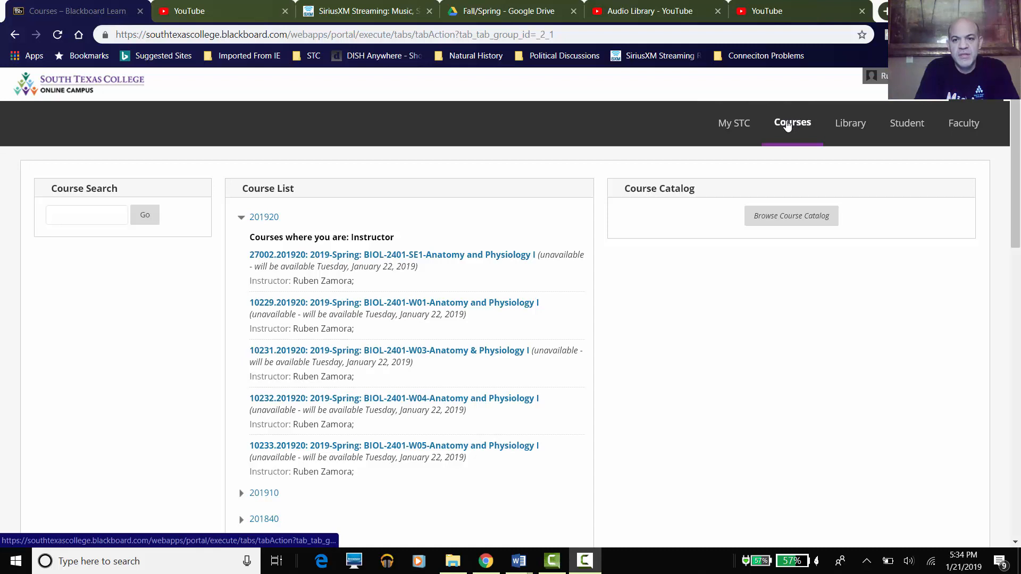
- Go from Courses into BIOL-2401-SE1 Course Content, then the Weekly Folders and Week 1 folder
{"action": "left_click", "coordinate": [796, 119]}
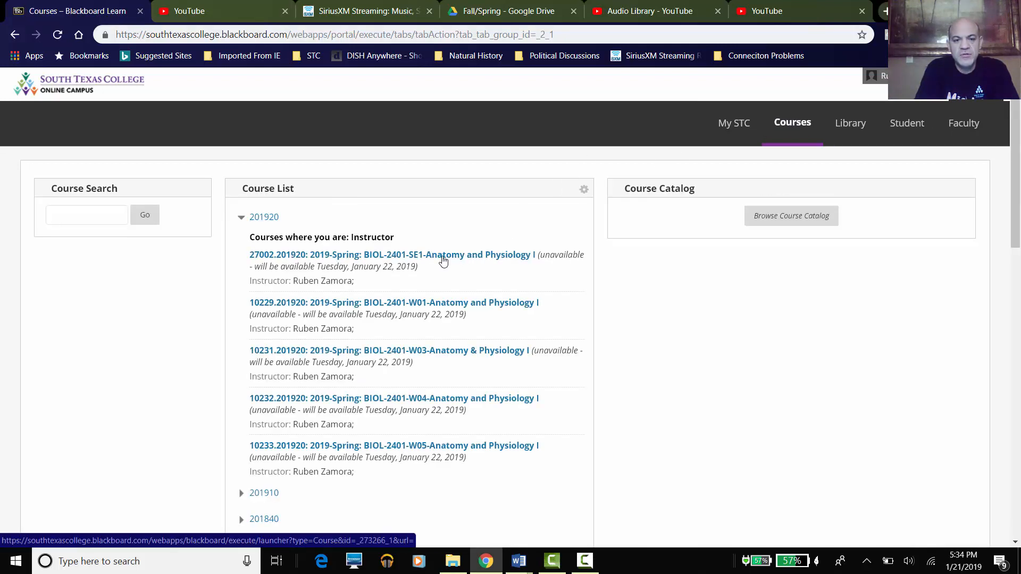
{"action": "left_click", "coordinate": [444, 262]}
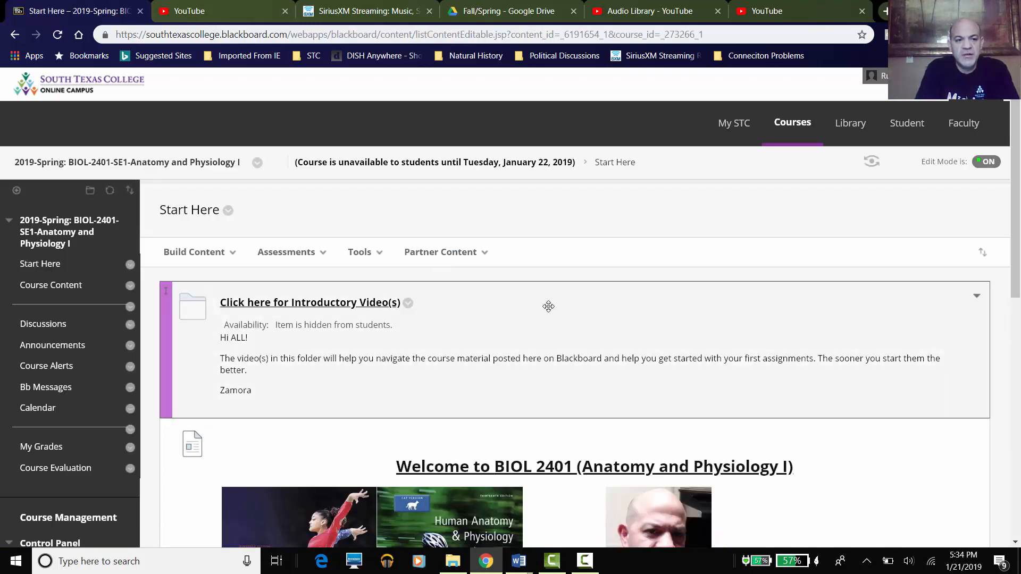
{"action": "left_click", "coordinate": [64, 290]}
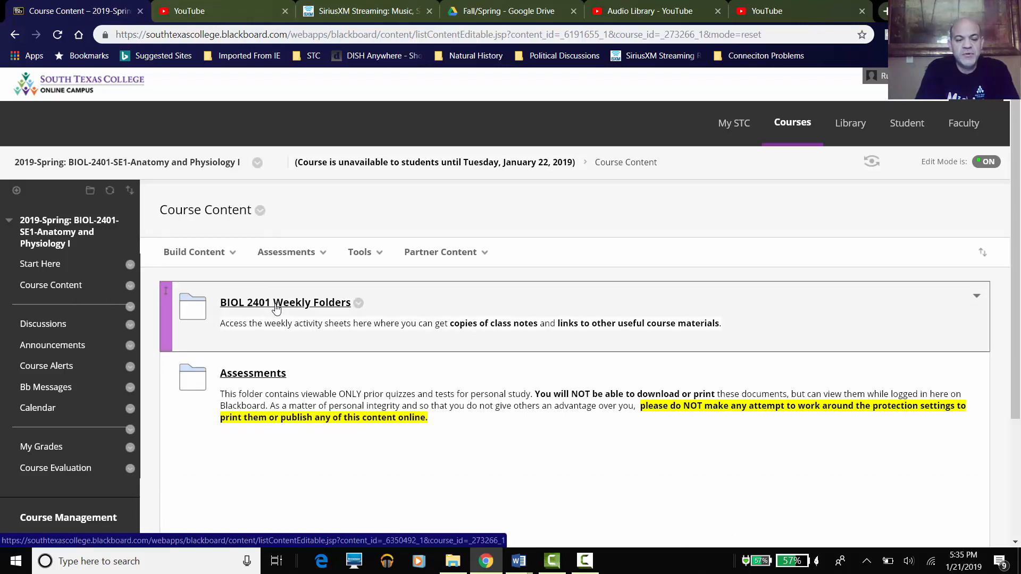
{"action": "left_click", "coordinate": [276, 304]}
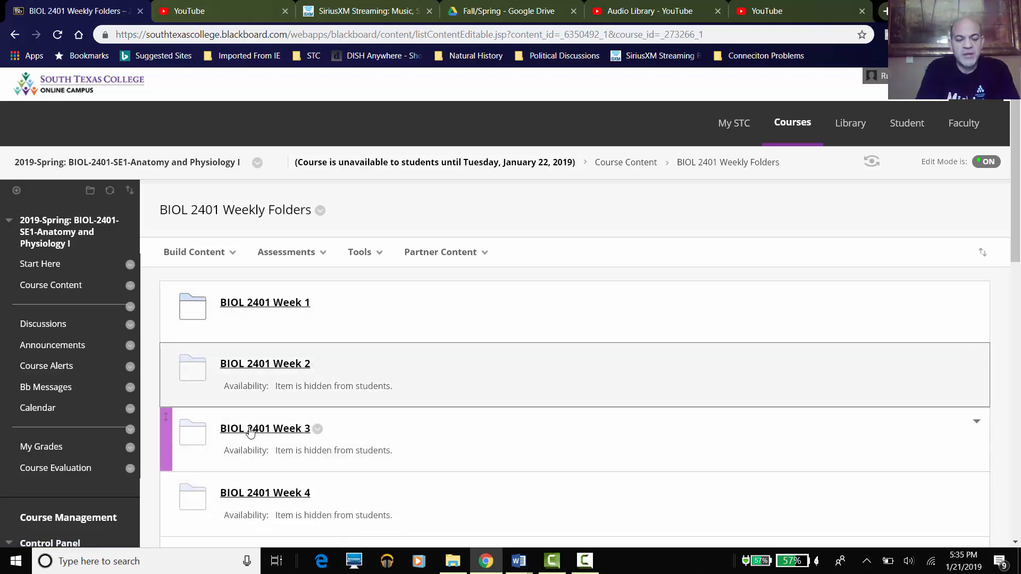
{"action": "left_click", "coordinate": [277, 303]}
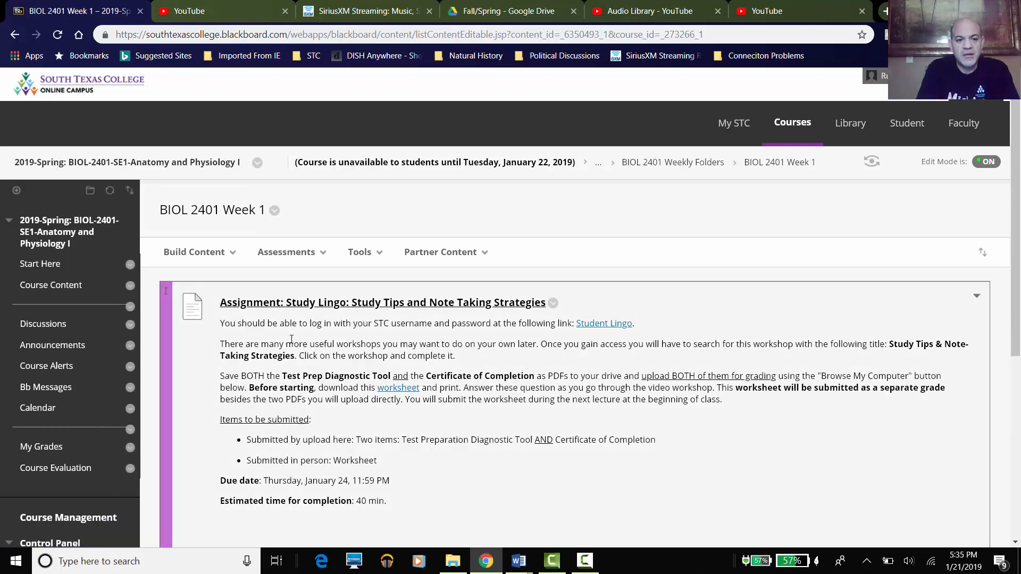
- Scroll to the Student Time Budget assignment and highlight its January 25 due date label
{"action": "scroll", "coordinate": [291, 341], "scroll_direction": "down", "scroll_amount": 4}
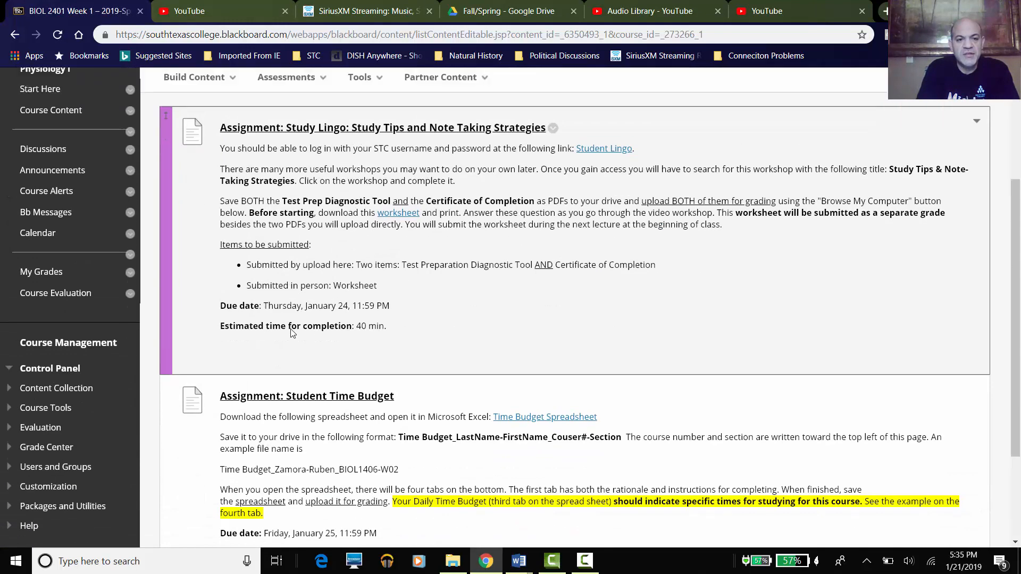
{"action": "scroll", "coordinate": [319, 351], "scroll_direction": "up", "scroll_amount": 2}
{"action": "scroll", "coordinate": [324, 355], "scroll_direction": "down", "scroll_amount": 5}
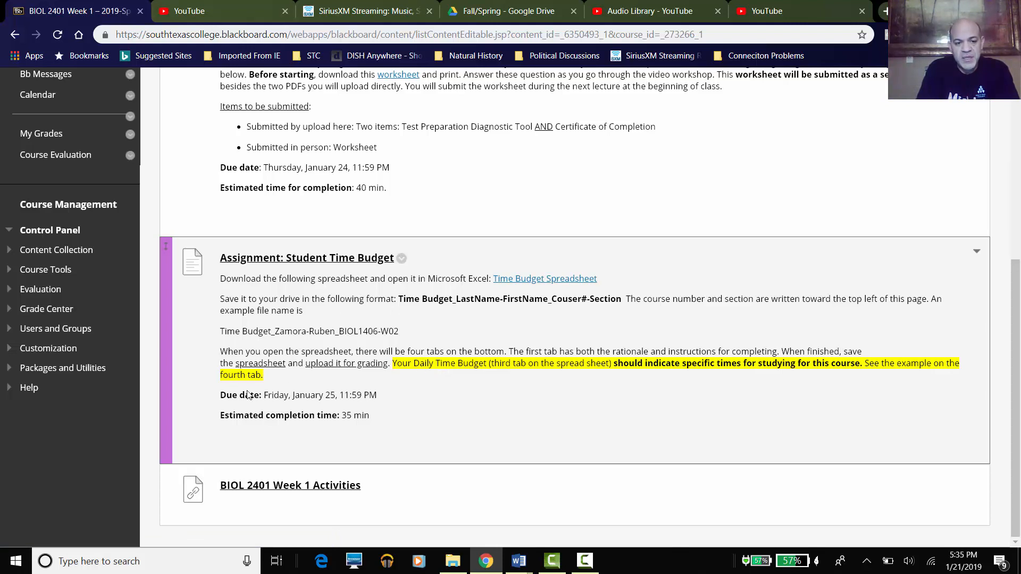
{"action": "left_click_drag", "start_coordinate": [220, 396], "coordinate": [260, 400]}
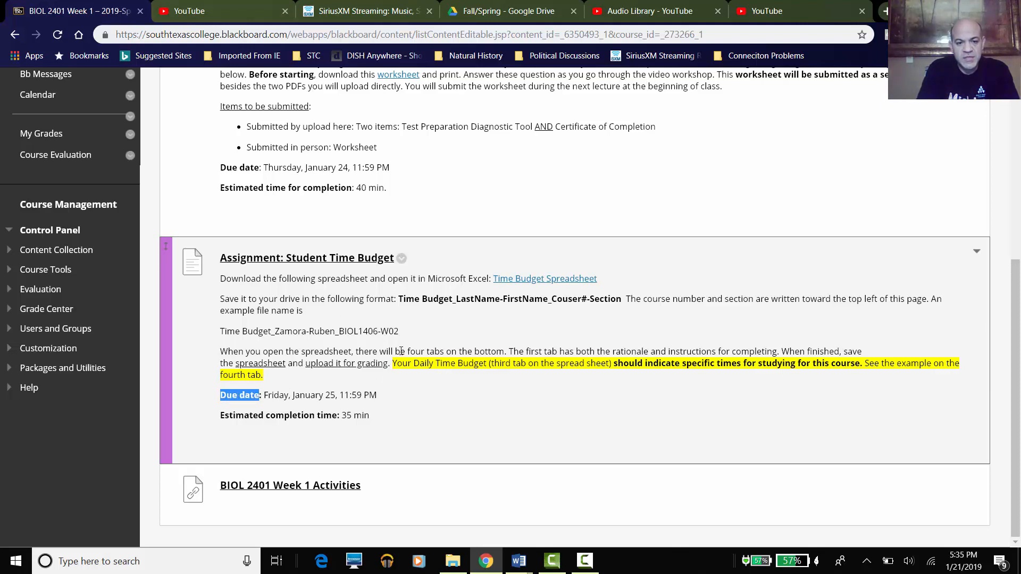
{"action": "left_click", "coordinate": [416, 329]}
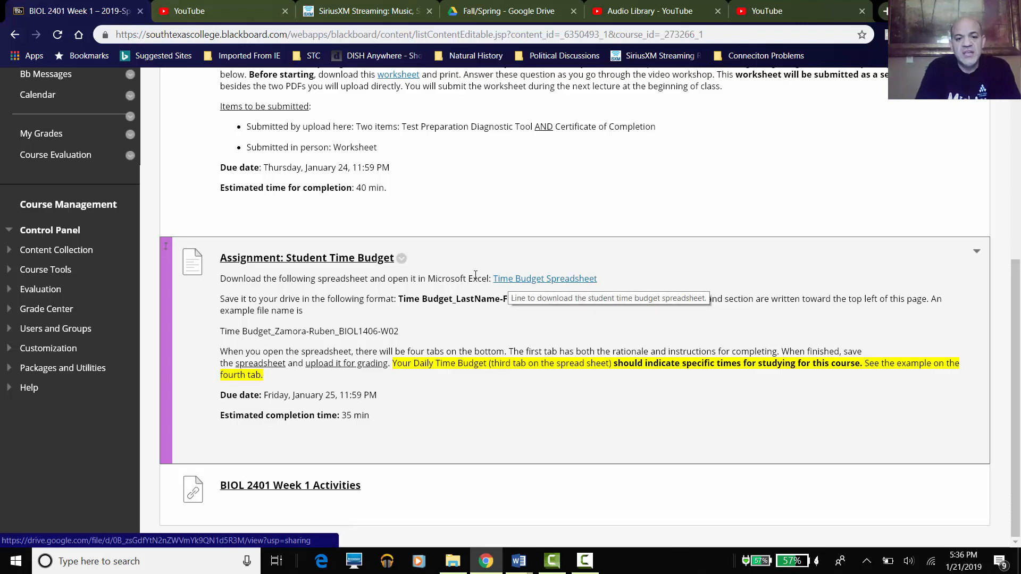
- Preview the Time Inventory, Daily Time Budget and EXAMPLE sheets, then download the .xlsx
{"action": "left_click", "coordinate": [524, 286]}
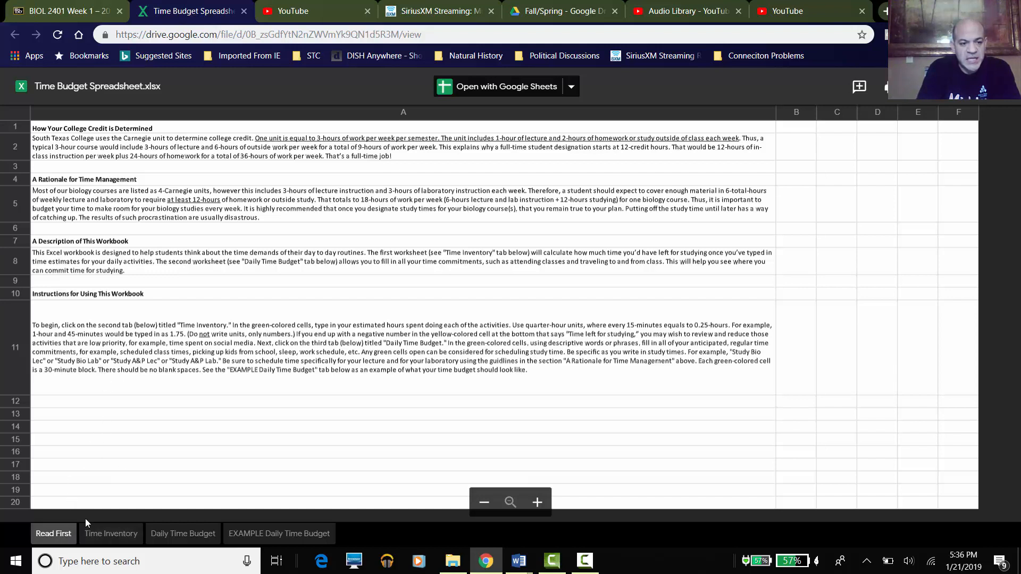
{"action": "left_click", "coordinate": [95, 535]}
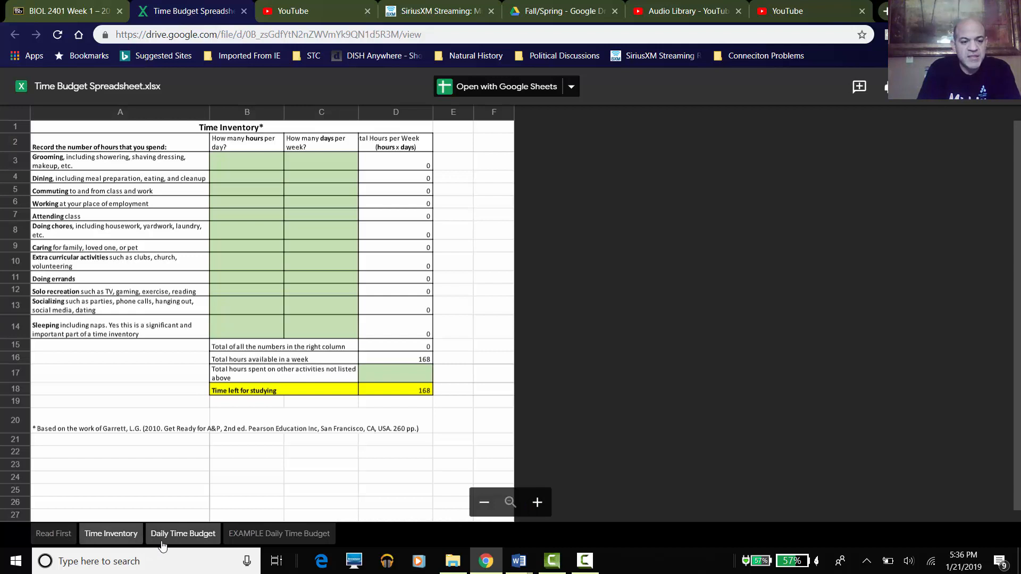
{"action": "left_click", "coordinate": [163, 546]}
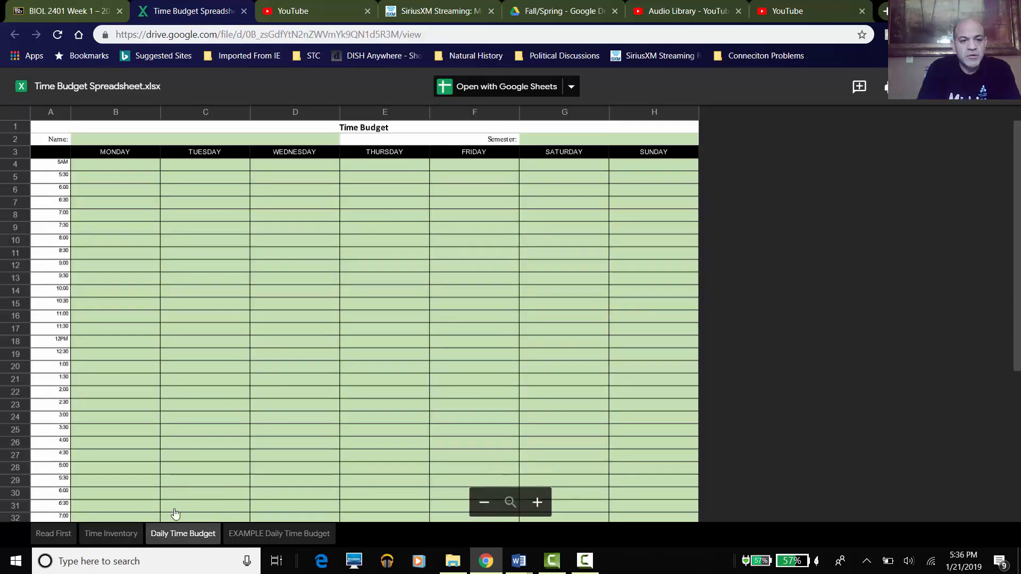
{"action": "left_click", "coordinate": [279, 536]}
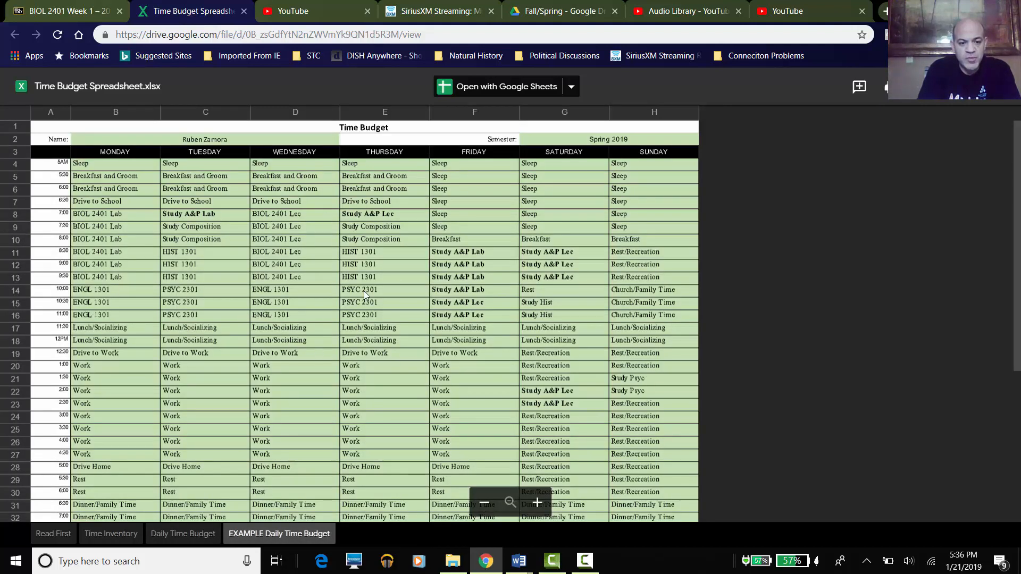
{"action": "left_click", "coordinate": [54, 535]}
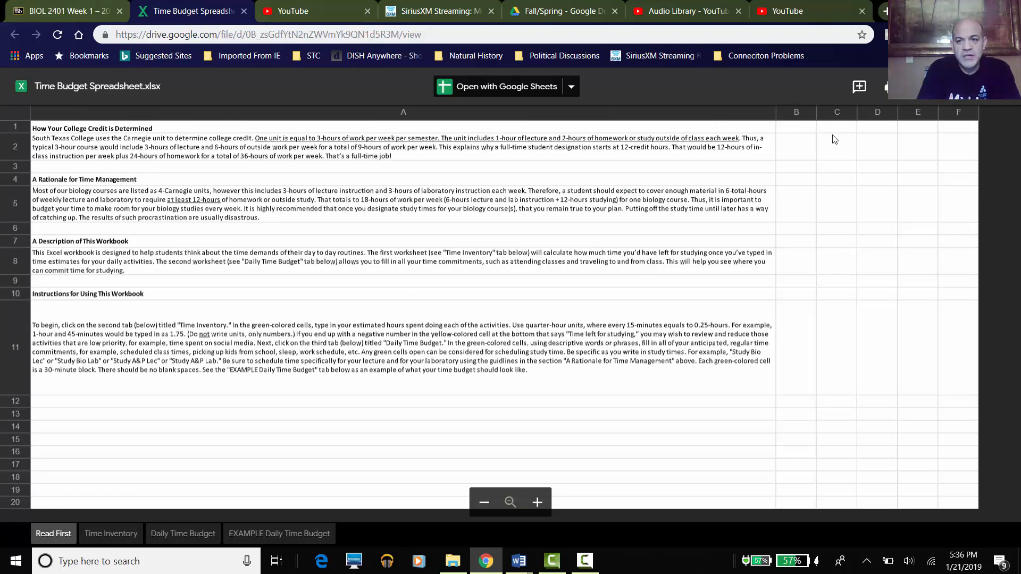
{"action": "left_click", "coordinate": [926, 100]}
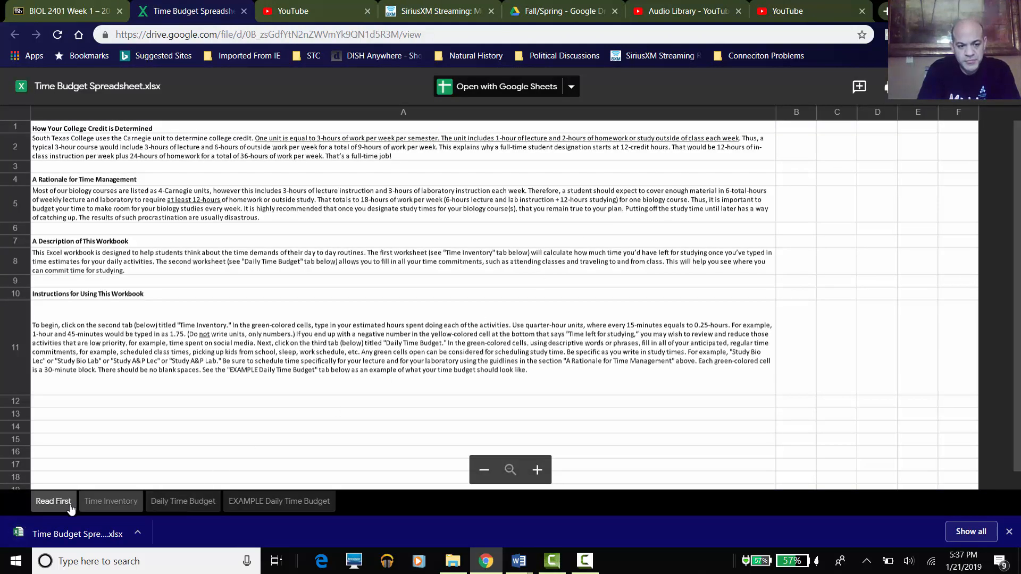
- Open the downloaded Time Budget Spreadsheet in Excel and enable editing
{"action": "left_click", "coordinate": [73, 532]}
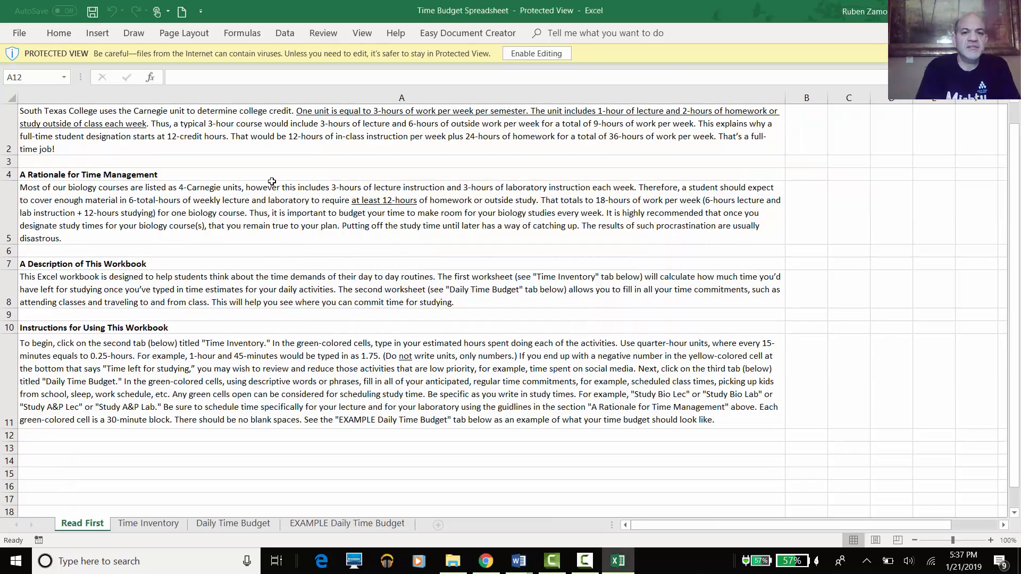
{"action": "left_click", "coordinate": [513, 55]}
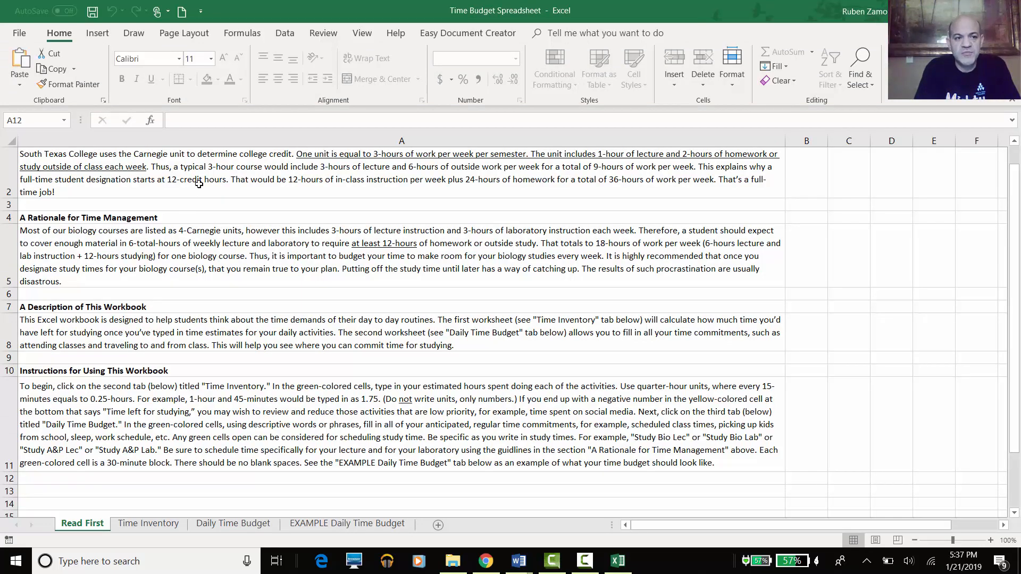
{"action": "scroll", "coordinate": [187, 222], "scroll_direction": "up", "scroll_amount": 1}
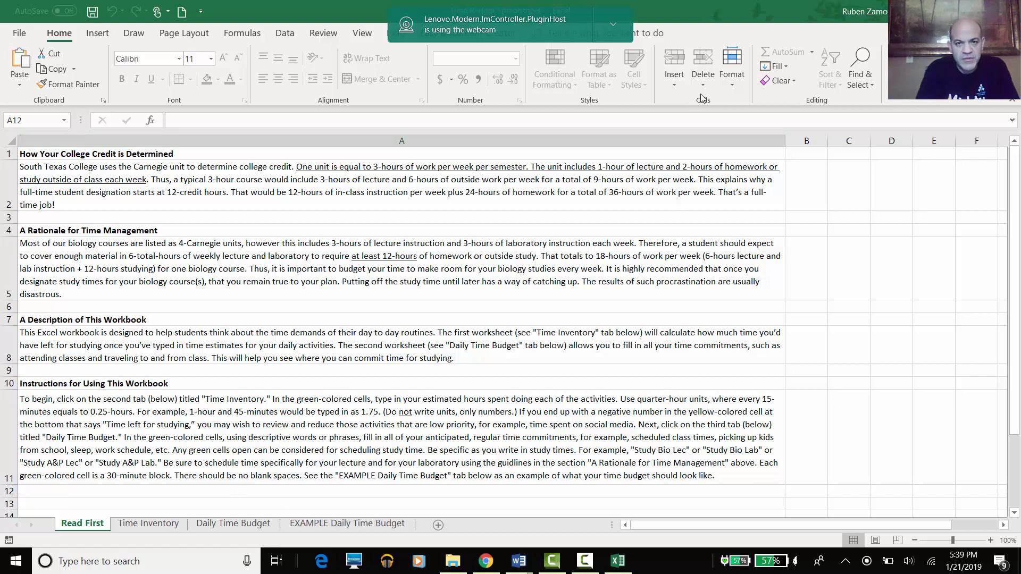
{"action": "left_click", "coordinate": [613, 23]}
{"action": "left_click", "coordinate": [558, 54]}
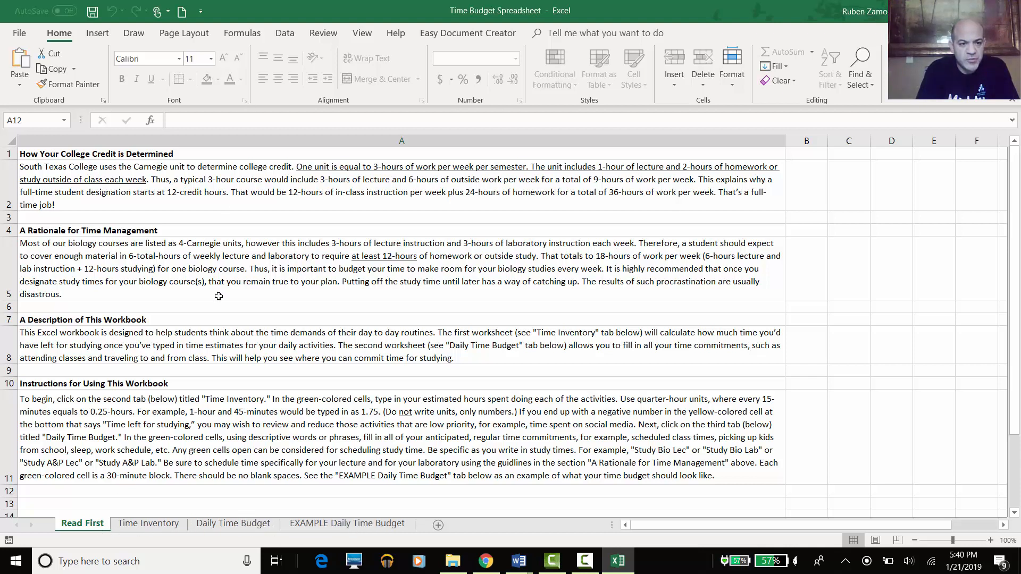
{"action": "left_click", "coordinate": [154, 527]}
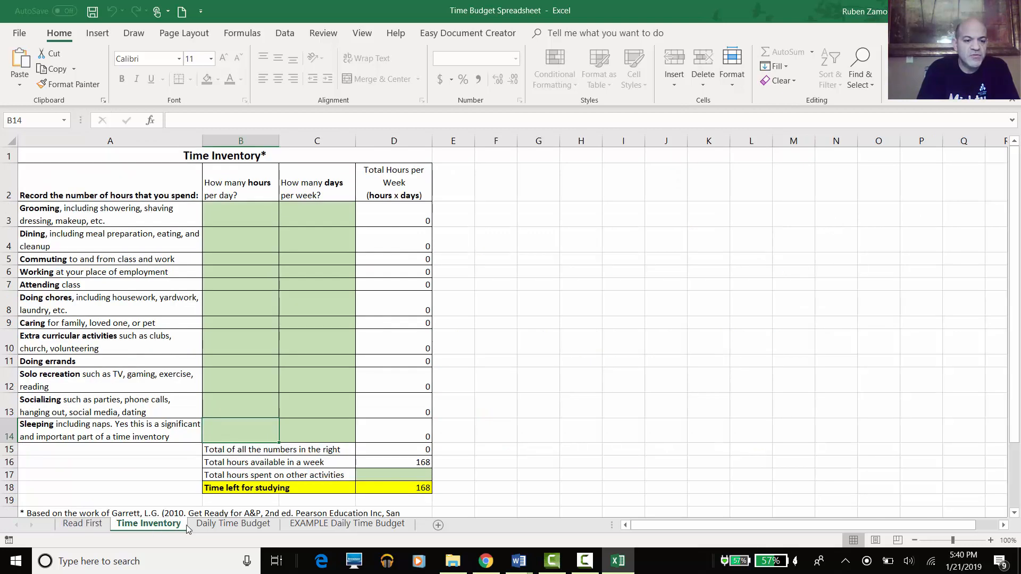
{"action": "left_click", "coordinate": [221, 526]}
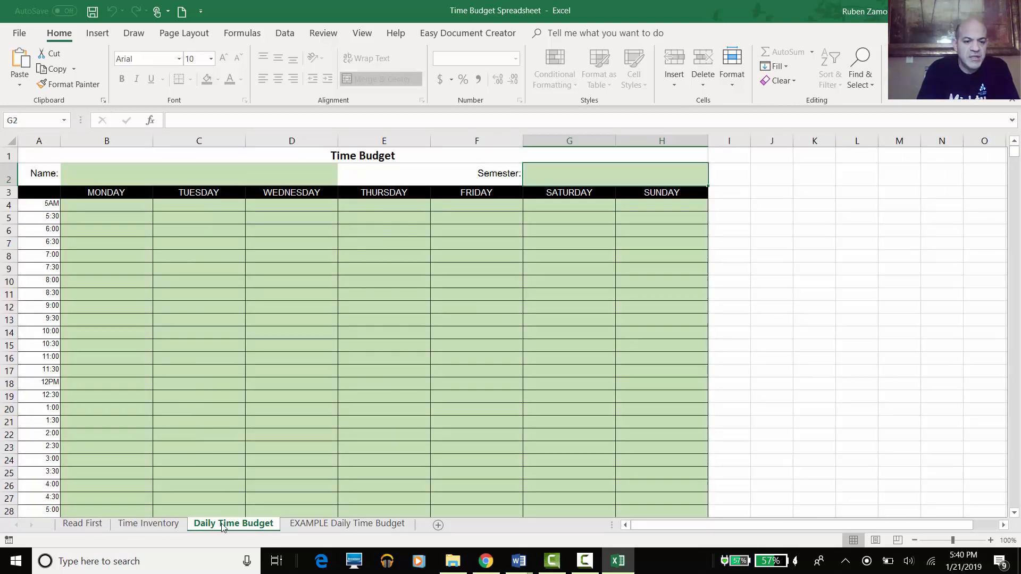
{"action": "left_click", "coordinate": [296, 526]}
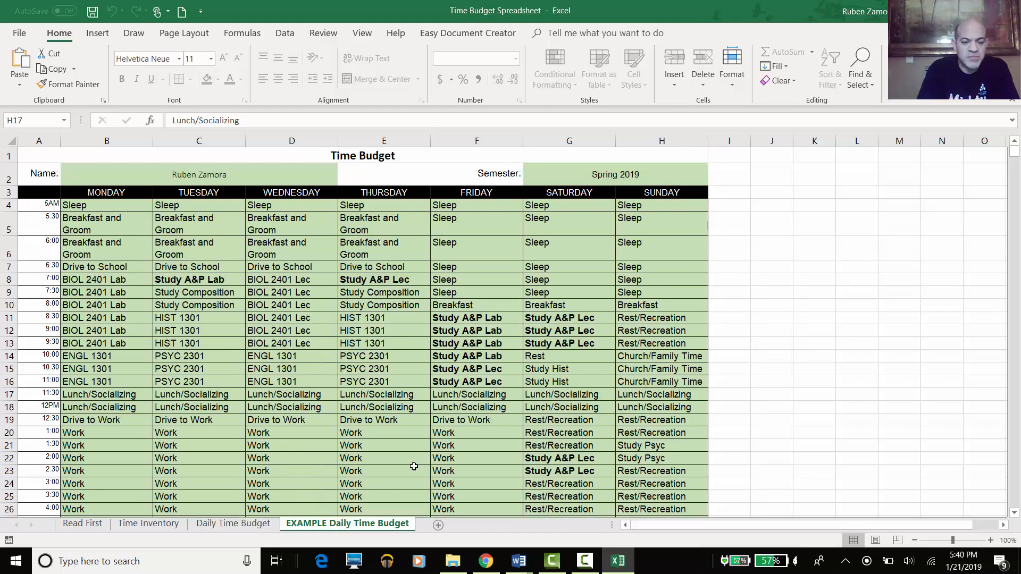
{"action": "left_click", "coordinate": [251, 527]}
{"action": "left_click", "coordinate": [120, 526]}
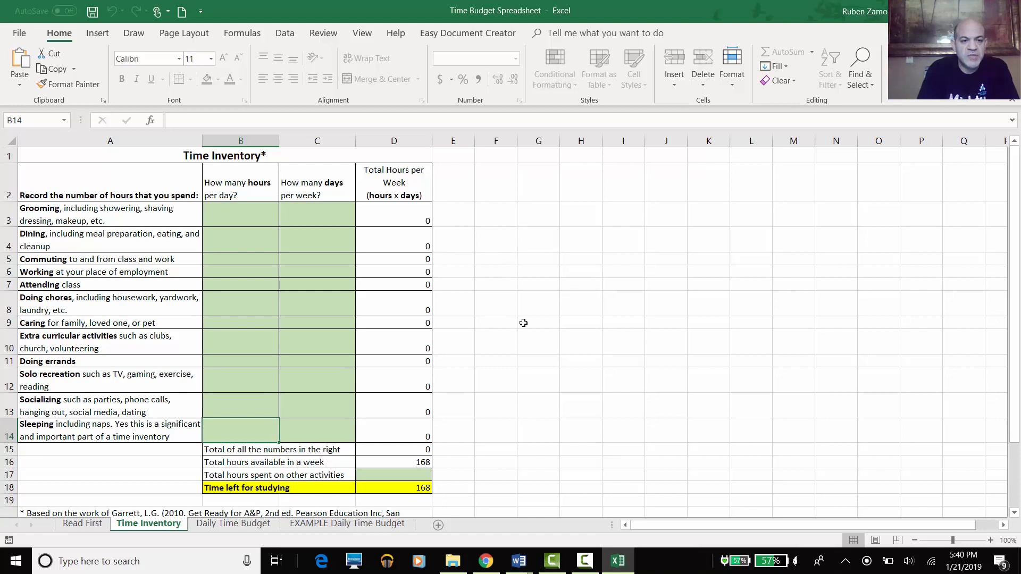
{"action": "left_click", "coordinate": [254, 210]}
{"action": "left_click", "coordinate": [330, 212]}
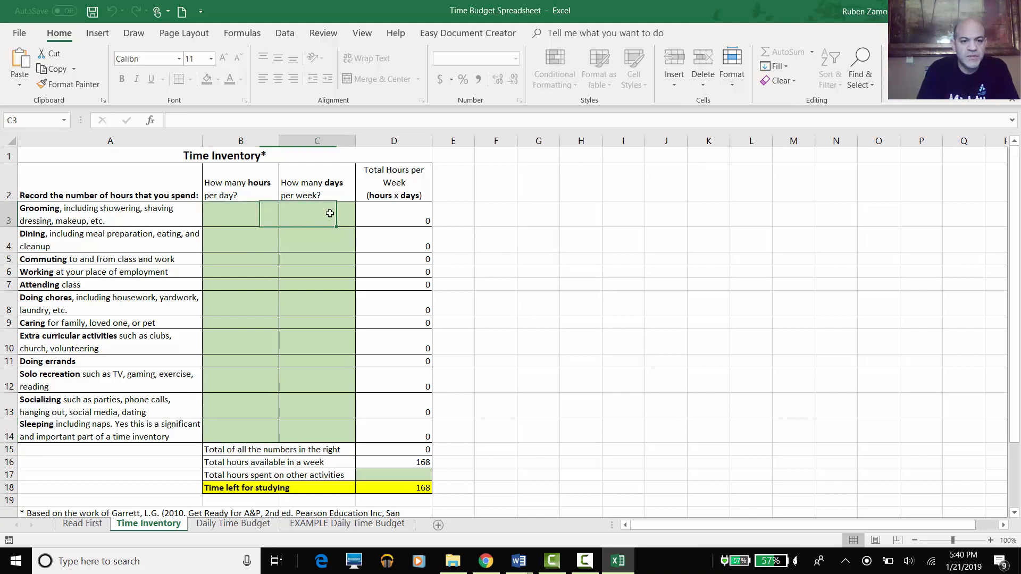
{"action": "left_click", "coordinate": [326, 249]}
{"action": "left_click", "coordinate": [259, 244]}
{"action": "left_click", "coordinate": [255, 270]}
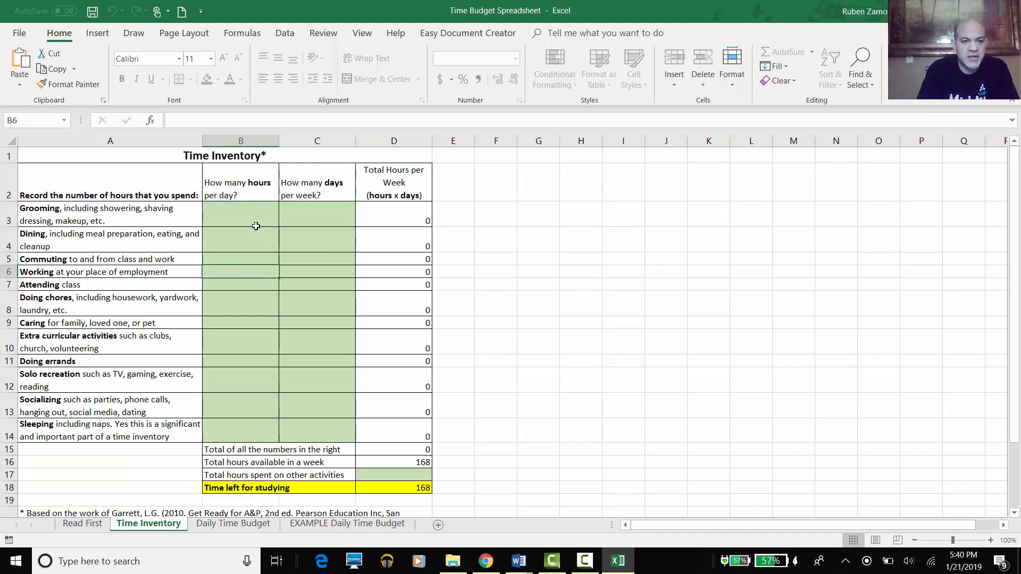
{"action": "left_click", "coordinate": [88, 524]}
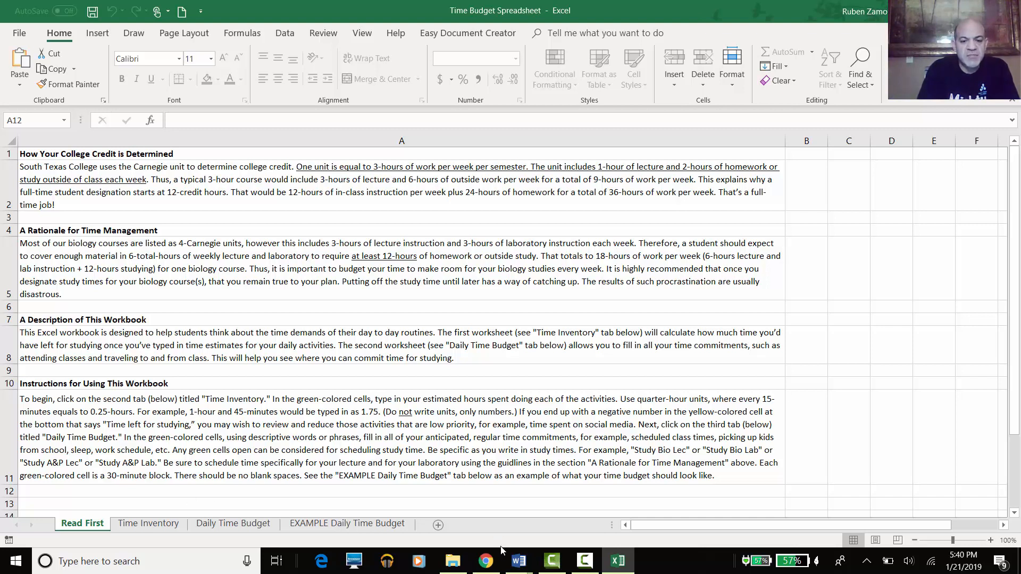
- In the Word clock drawing, ink an arrow from 12 to 3 labeled 0.25
{"action": "mouse_move", "coordinate": [516, 558]}
{"action": "left_click", "coordinate": [552, 538]}
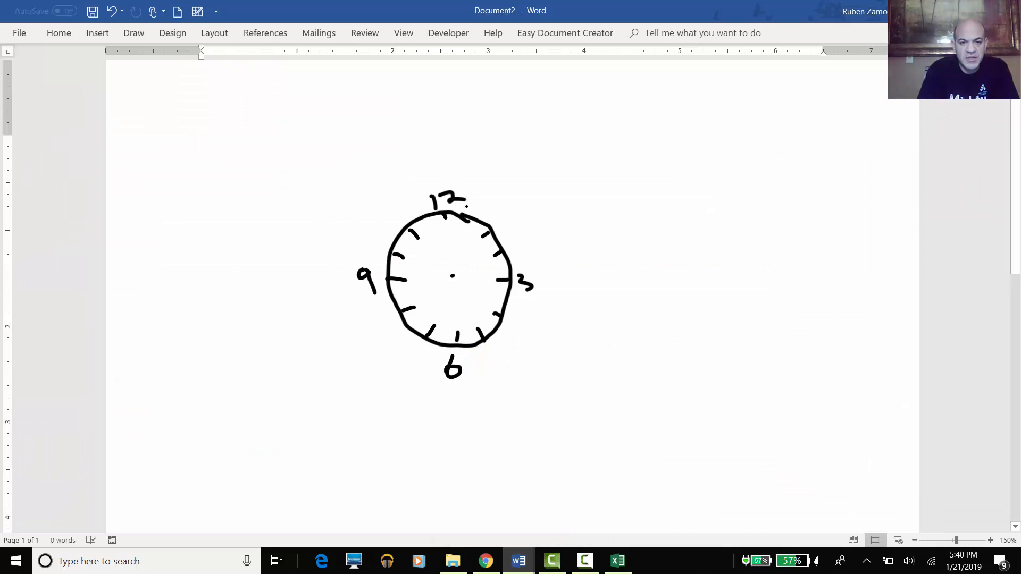
{"action": "left_click", "coordinate": [434, 165]}
{"action": "mouse_move", "coordinate": [438, 168]}
{"action": "left_mouse_down"}
{"action": "mouse_move", "coordinate": [493, 180]}
{"action": "mouse_move", "coordinate": [524, 209]}
{"action": "mouse_move", "coordinate": [540, 269]}
{"action": "mouse_move", "coordinate": [556, 243]}
{"action": "left_mouse_up"}
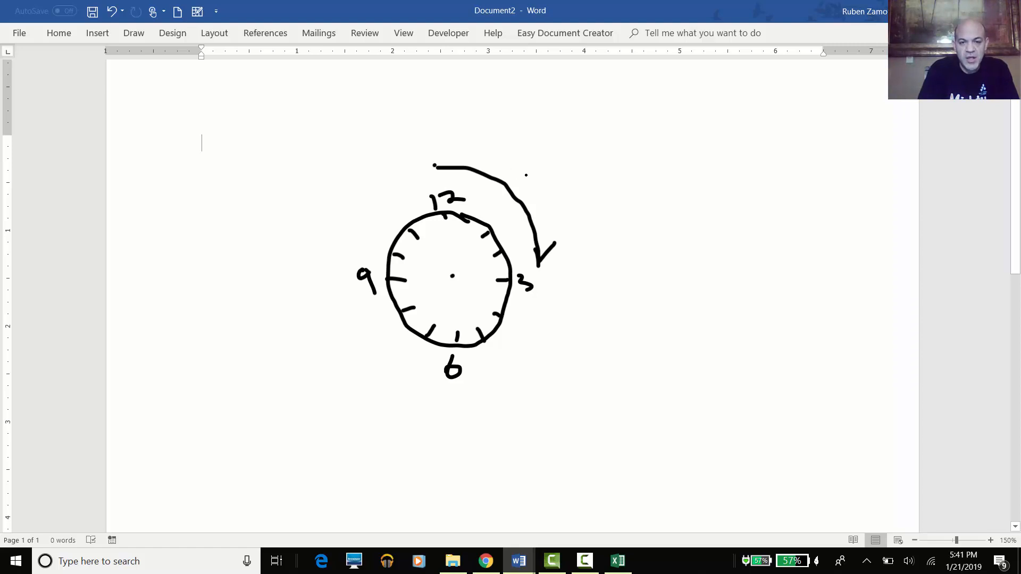
{"action": "mouse_move", "coordinate": [527, 172]}
{"action": "left_mouse_down"}
{"action": "mouse_move", "coordinate": [558, 186]}
{"action": "mouse_move", "coordinate": [593, 183]}
{"action": "mouse_move", "coordinate": [581, 187]}
{"action": "left_mouse_up"}
{"action": "left_click", "coordinate": [541, 178]}
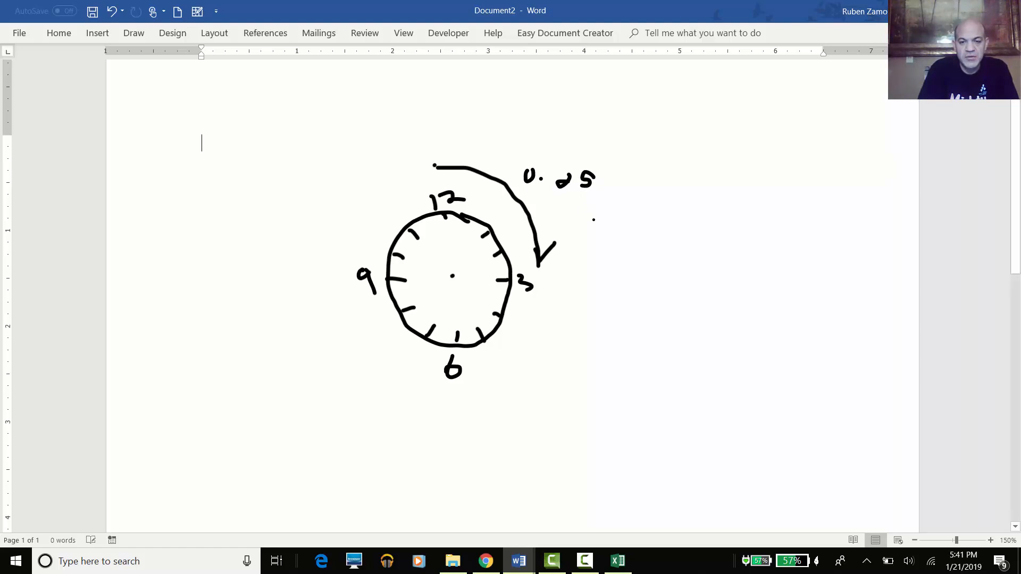
- Draw a second arrow from 3 to 6 and label it 0.25
{"action": "mouse_move", "coordinate": [546, 277]}
{"action": "left_mouse_down"}
{"action": "mouse_move", "coordinate": [542, 304]}
{"action": "mouse_move", "coordinate": [503, 352]}
{"action": "mouse_move", "coordinate": [477, 362]}
{"action": "left_mouse_up"}
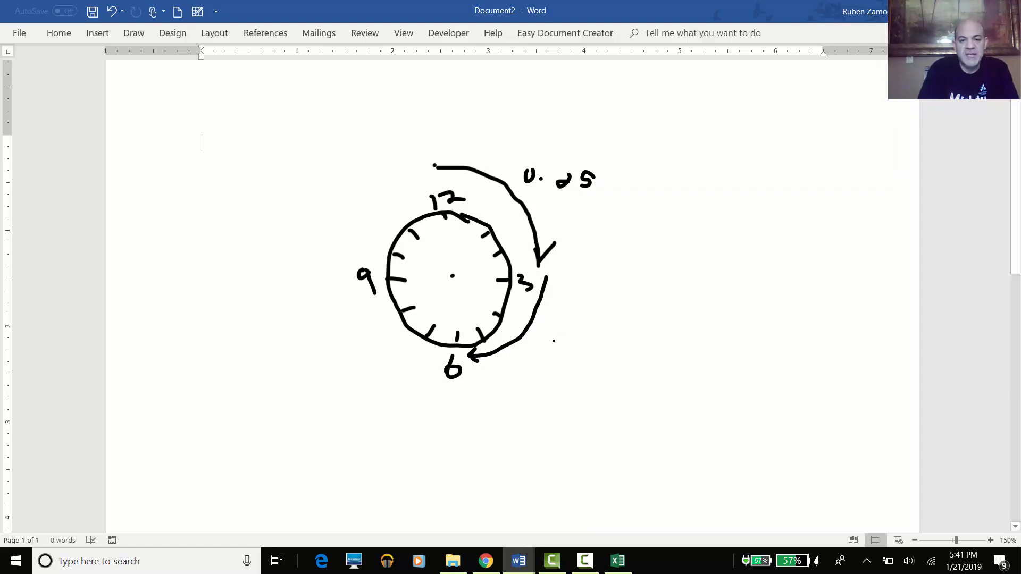
{"action": "mouse_move", "coordinate": [540, 348]}
{"action": "left_mouse_down"}
{"action": "mouse_move", "coordinate": [548, 362]}
{"action": "mouse_move", "coordinate": [534, 346]}
{"action": "mouse_move", "coordinate": [589, 350]}
{"action": "mouse_move", "coordinate": [573, 357]}
{"action": "mouse_move", "coordinate": [604, 345]}
{"action": "mouse_move", "coordinate": [613, 358]}
{"action": "mouse_move", "coordinate": [595, 361]}
{"action": "left_mouse_up"}
{"action": "left_click", "coordinate": [561, 358]}
{"action": "left_click_drag", "start_coordinate": [599, 340], "coordinate": [611, 338]}
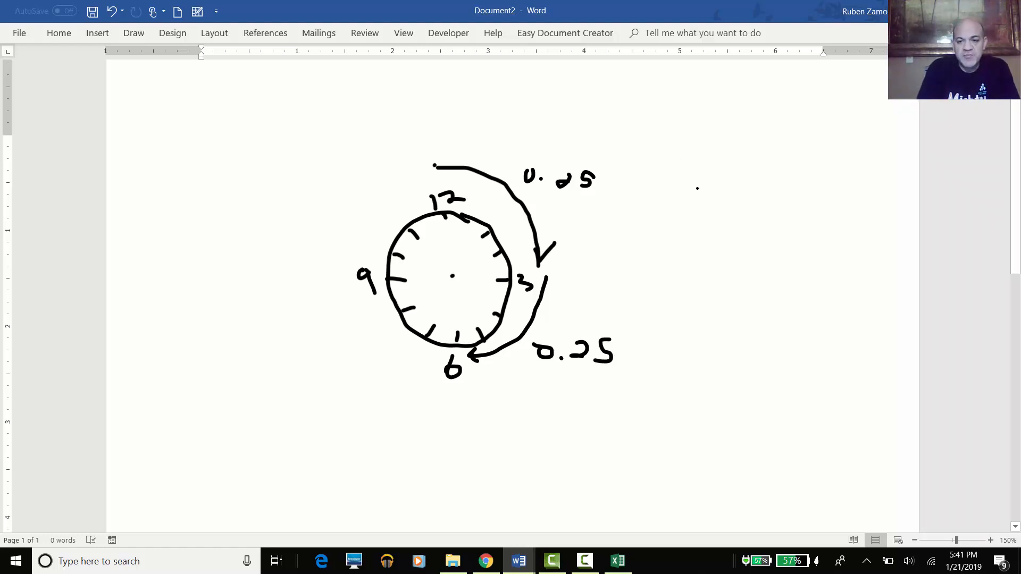
- Ink the example values 1.25 and 0.75 beside the clock, then return to the Excel workbook
{"action": "left_click_drag", "start_coordinate": [697, 187], "coordinate": [696, 205]}
{"action": "left_click", "coordinate": [703, 201]}
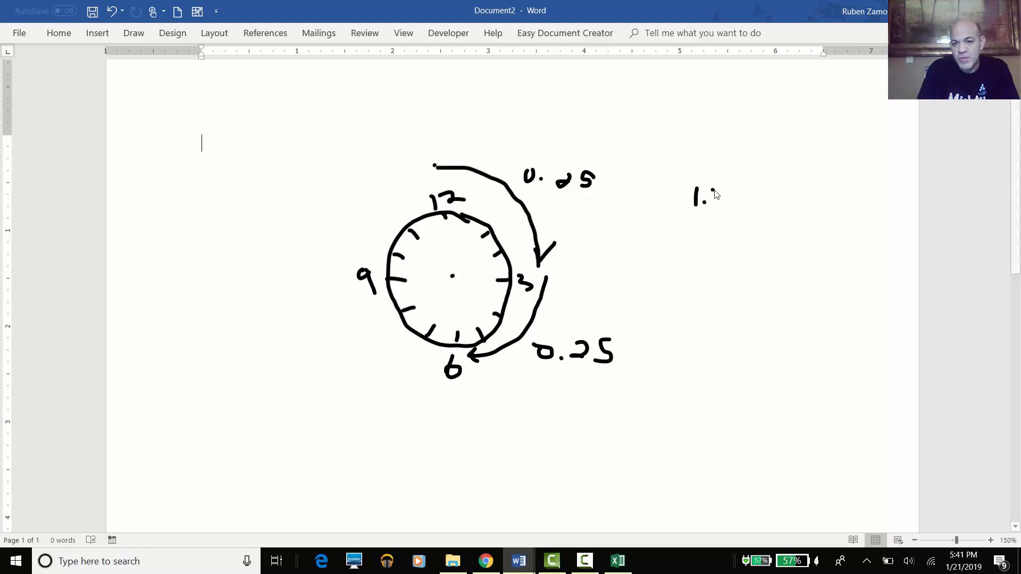
{"action": "mouse_move", "coordinate": [712, 190]}
{"action": "left_mouse_down"}
{"action": "mouse_move", "coordinate": [725, 199]}
{"action": "mouse_move", "coordinate": [714, 208]}
{"action": "mouse_move", "coordinate": [731, 196]}
{"action": "mouse_move", "coordinate": [736, 210]}
{"action": "left_mouse_up"}
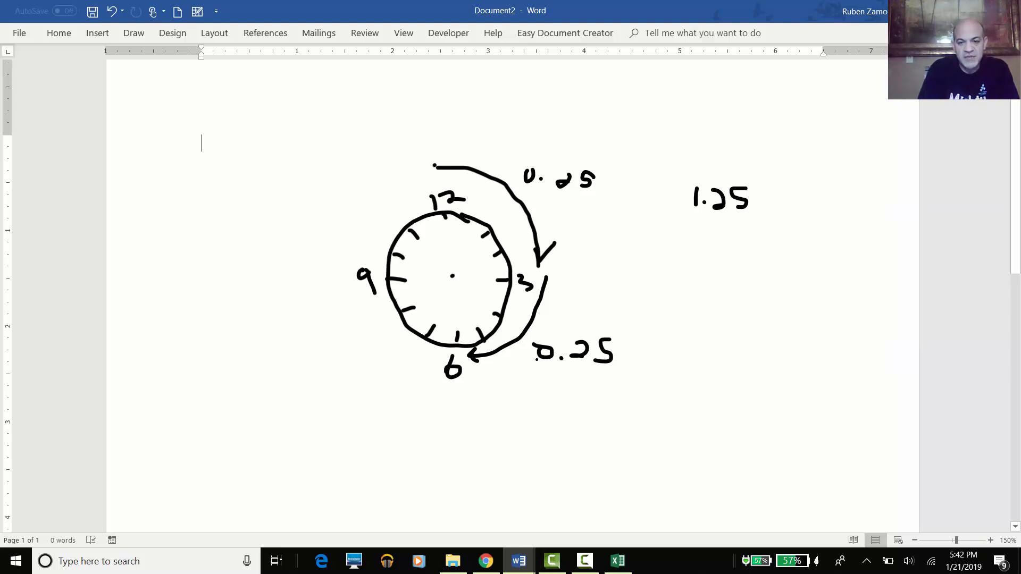
{"action": "mouse_move", "coordinate": [692, 243]}
{"action": "left_mouse_down"}
{"action": "mouse_move", "coordinate": [687, 264]}
{"action": "mouse_move", "coordinate": [700, 244]}
{"action": "left_mouse_up"}
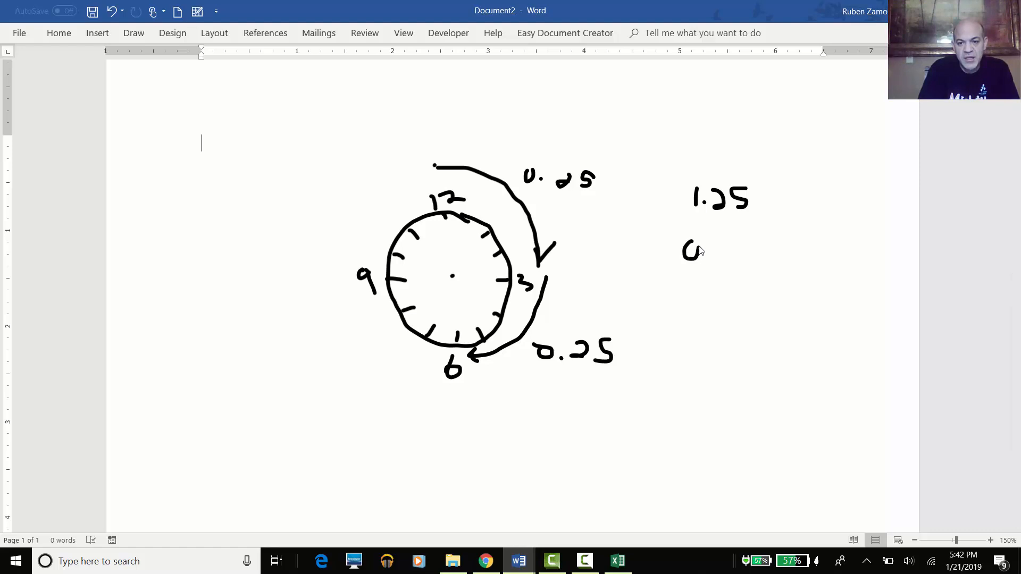
{"action": "left_click", "coordinate": [708, 258]}
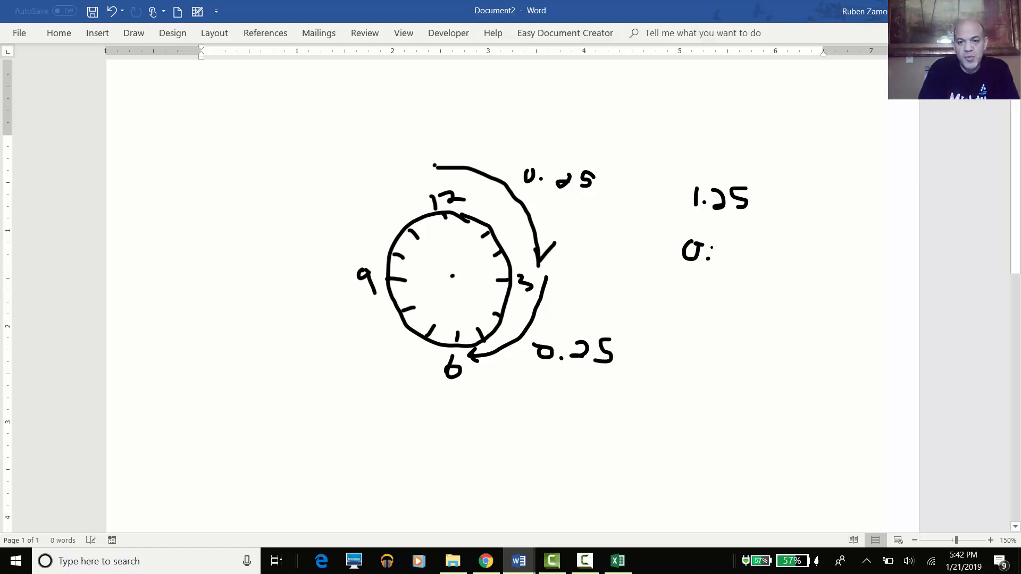
{"action": "mouse_move", "coordinate": [714, 243]}
{"action": "left_mouse_down"}
{"action": "mouse_move", "coordinate": [736, 261]}
{"action": "mouse_move", "coordinate": [756, 245]}
{"action": "mouse_move", "coordinate": [766, 259]}
{"action": "mouse_move", "coordinate": [753, 268]}
{"action": "left_mouse_up"}
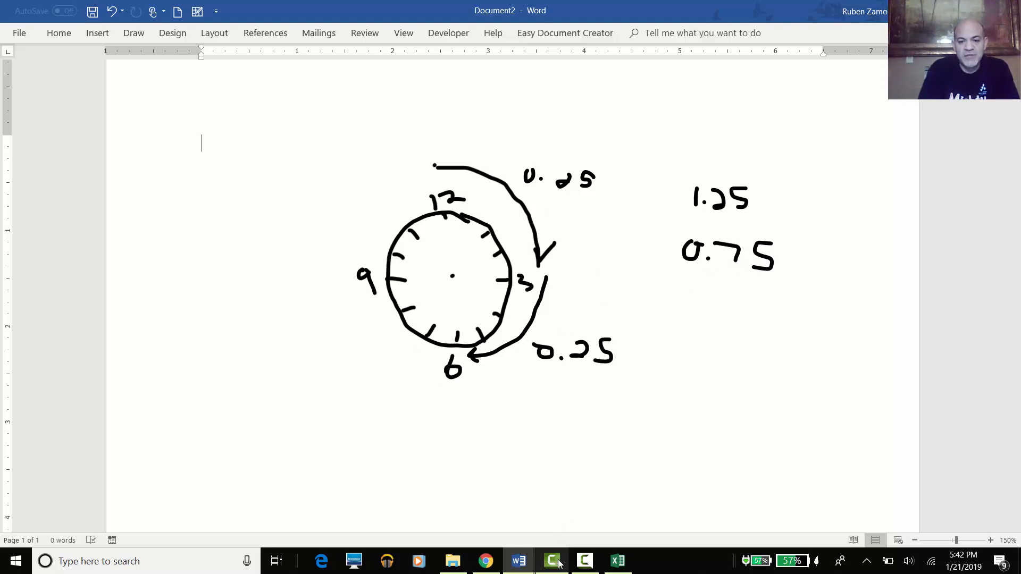
{"action": "left_click", "coordinate": [615, 562]}
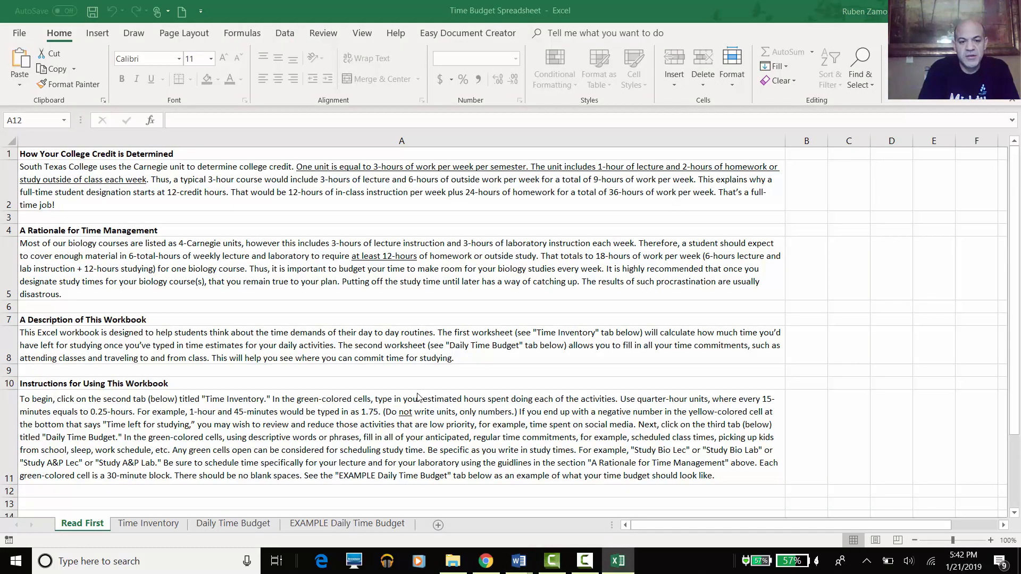
- Switch to the Time Inventory sheet
{"action": "left_click", "coordinate": [146, 525]}
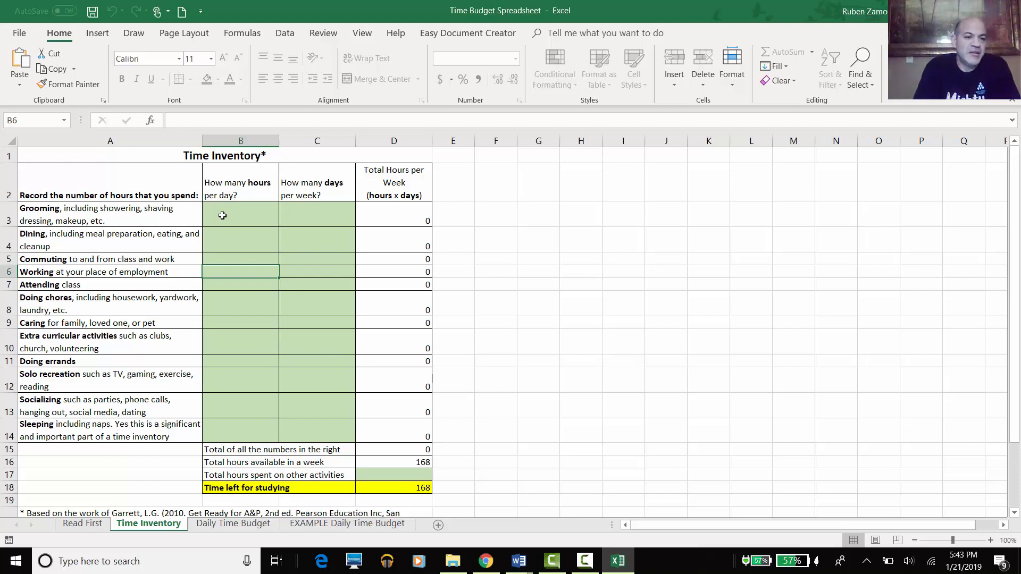
- Enter grooming as 0.5 hours per day in B3 and 5 days per week in C3
{"action": "left_click", "coordinate": [222, 216]}
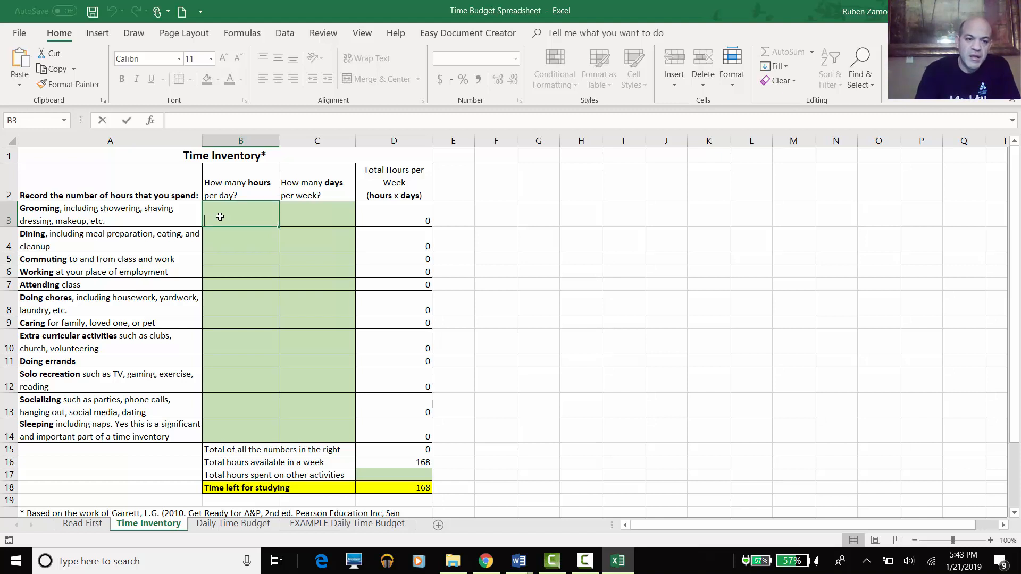
{"action": "type", "text": "0.5"}
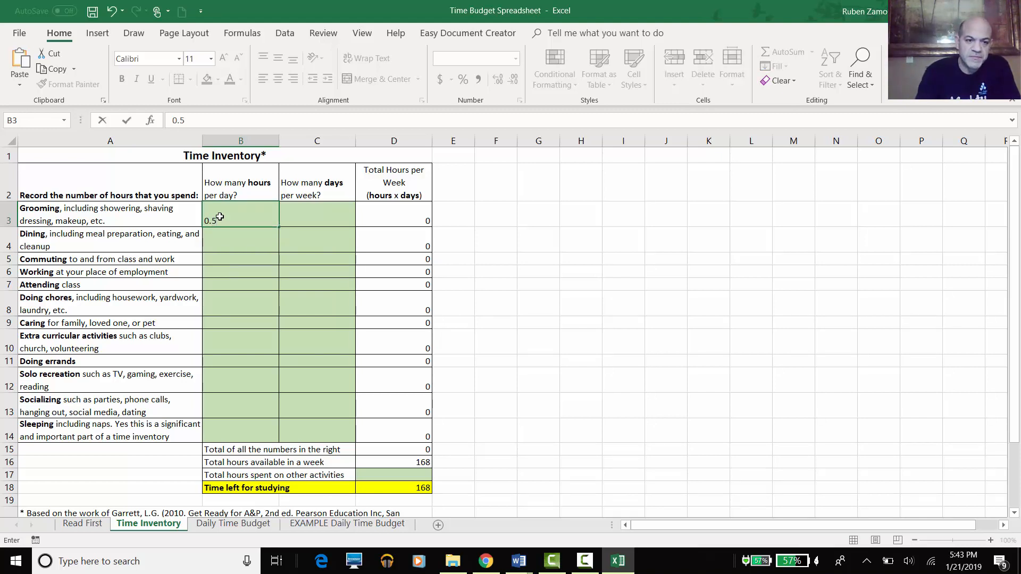
{"action": "key", "text": "Return"}
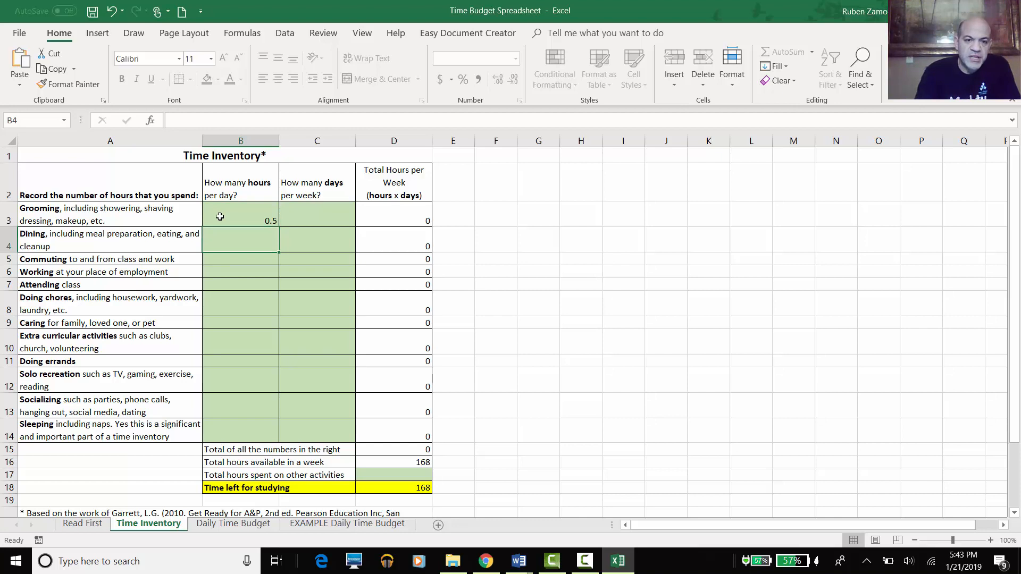
{"action": "left_click", "coordinate": [220, 217]}
{"action": "key", "text": "Tab"}
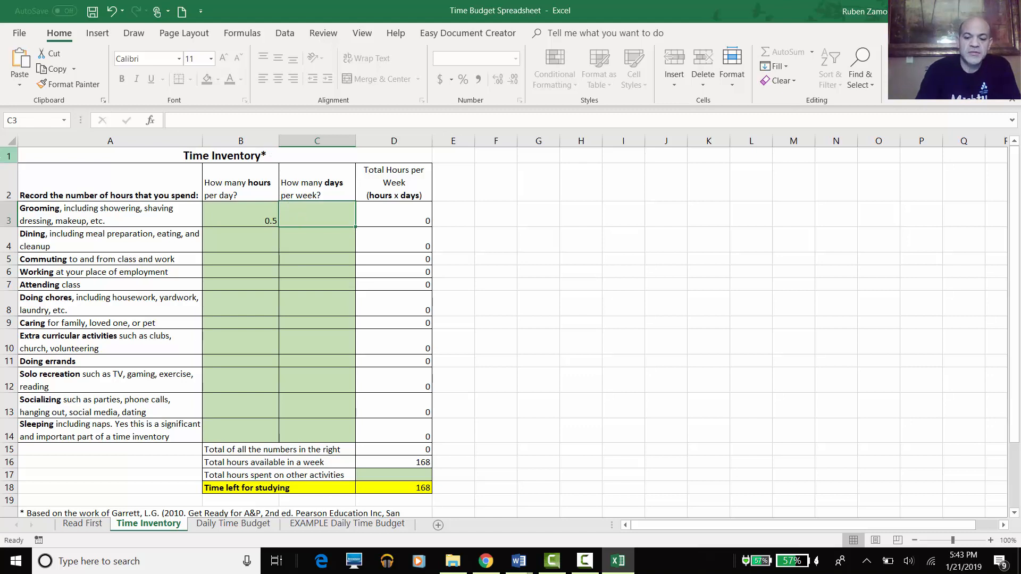
{"action": "type", "text": "5"}
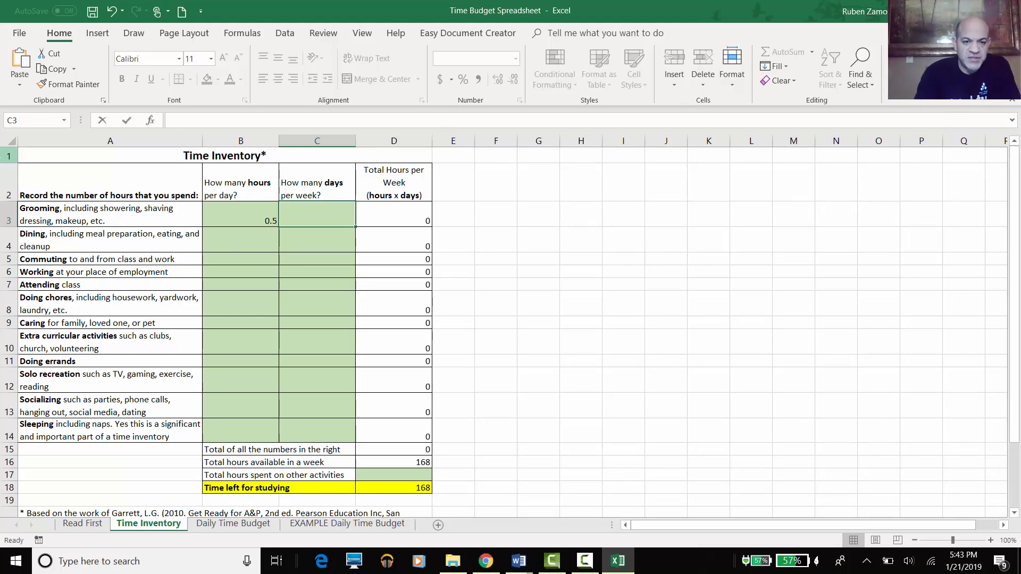
{"action": "key", "text": "Return"}
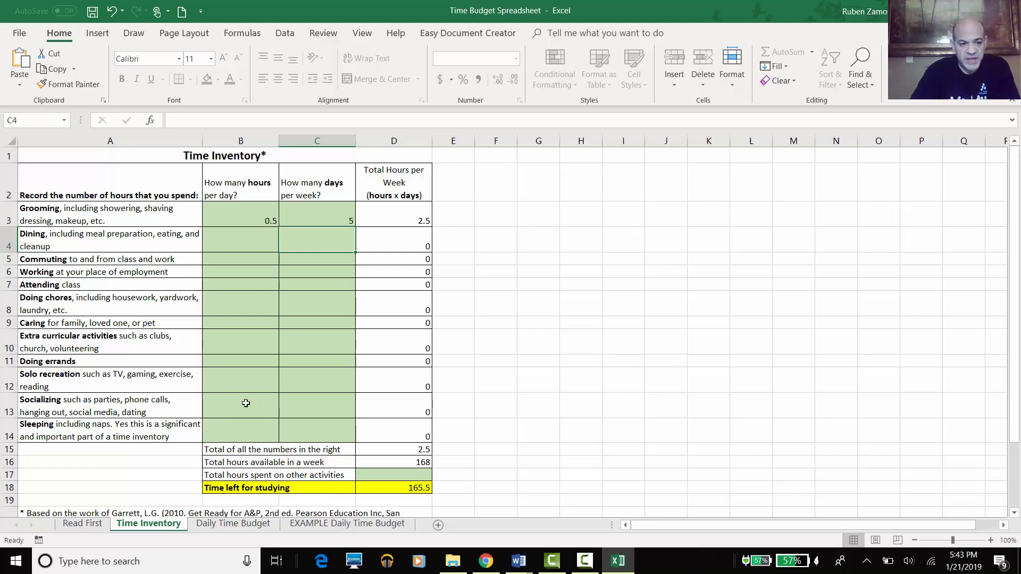
- Enter dining as 1.5 hours per day in B4 and 7 days per week in C4
{"action": "left_click", "coordinate": [258, 239]}
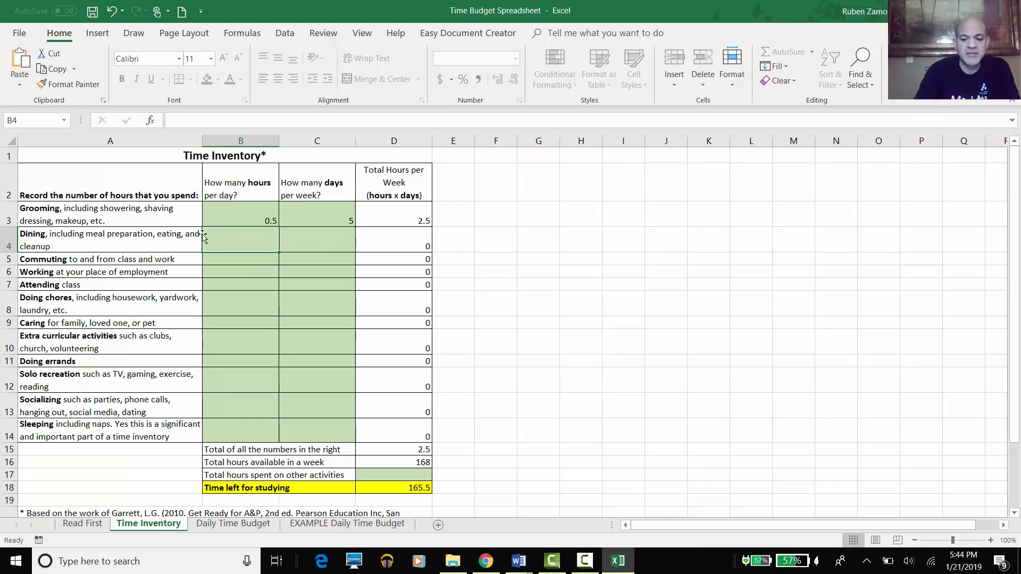
{"action": "type", "text": "1.5"}
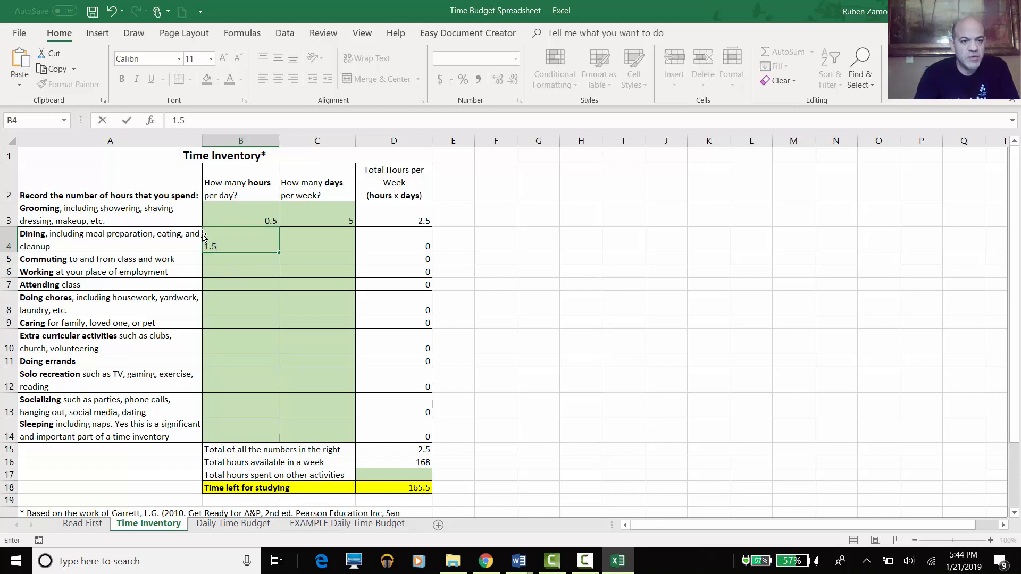
{"action": "key", "text": "Return"}
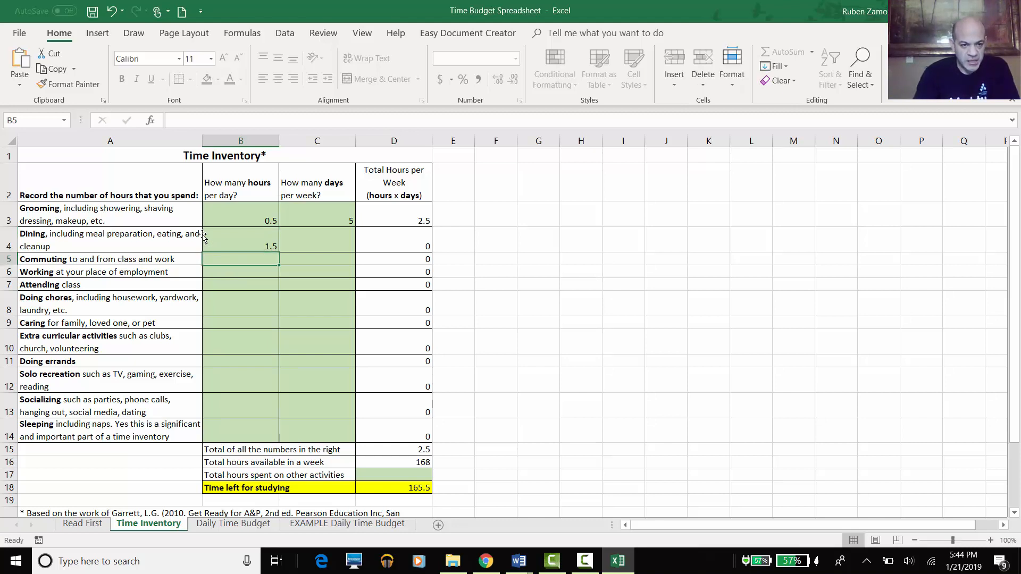
{"action": "left_click", "coordinate": [317, 237]}
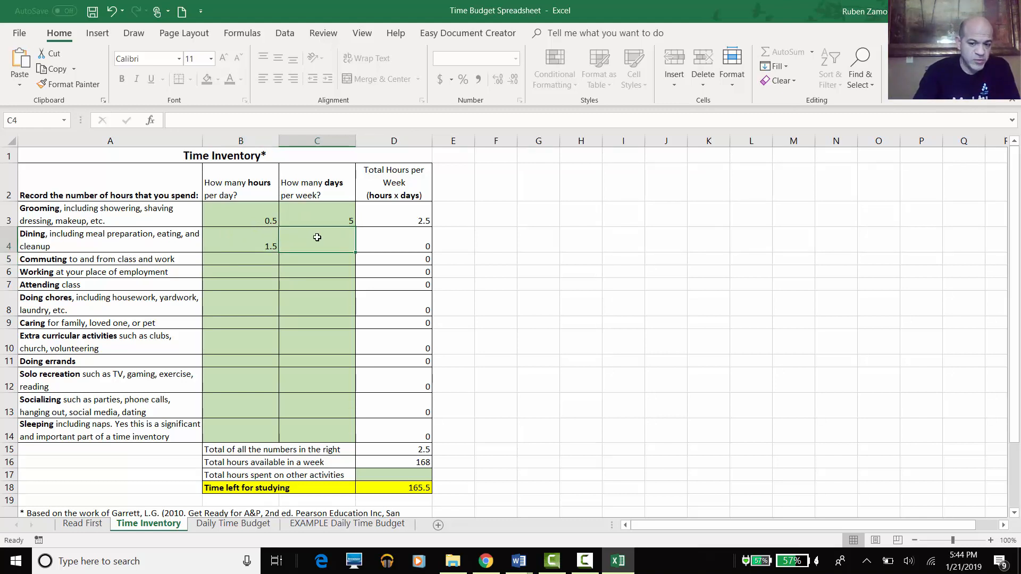
{"action": "type", "text": "7"}
{"action": "key", "text": "Return"}
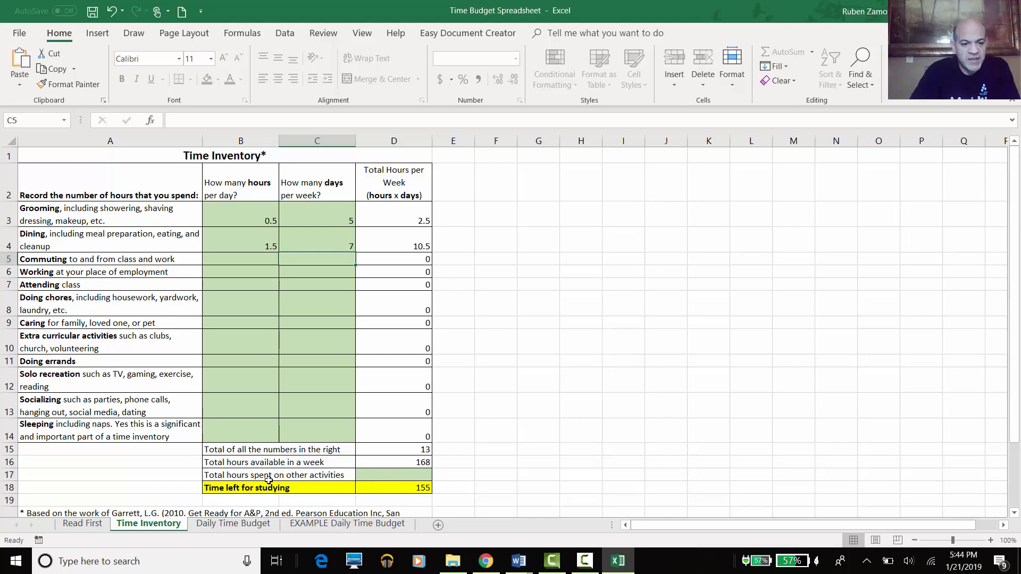
{"action": "left_click", "coordinate": [377, 475]}
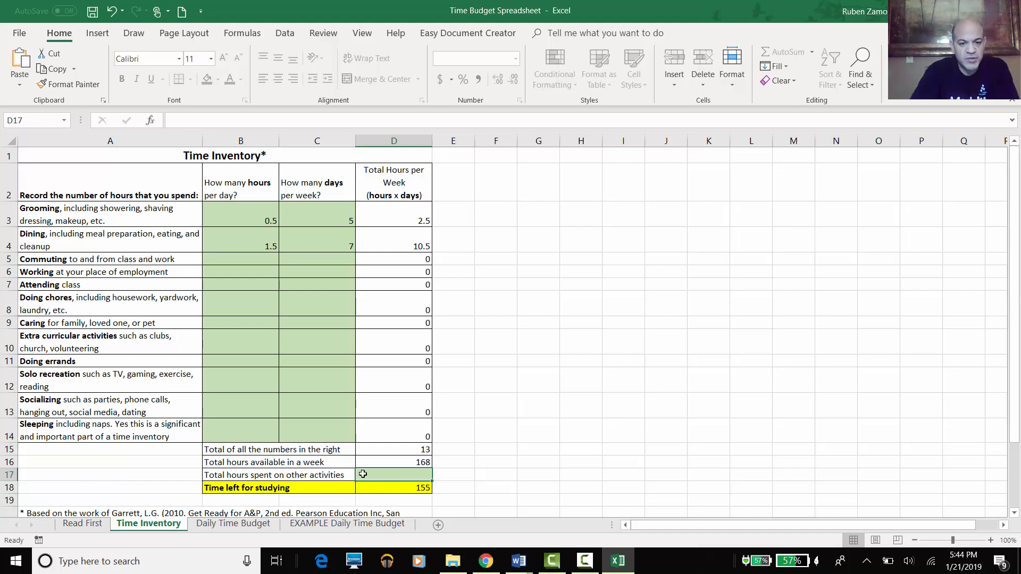
- Enter 5 hours for other activities in D17
{"action": "type", "text": "5"}
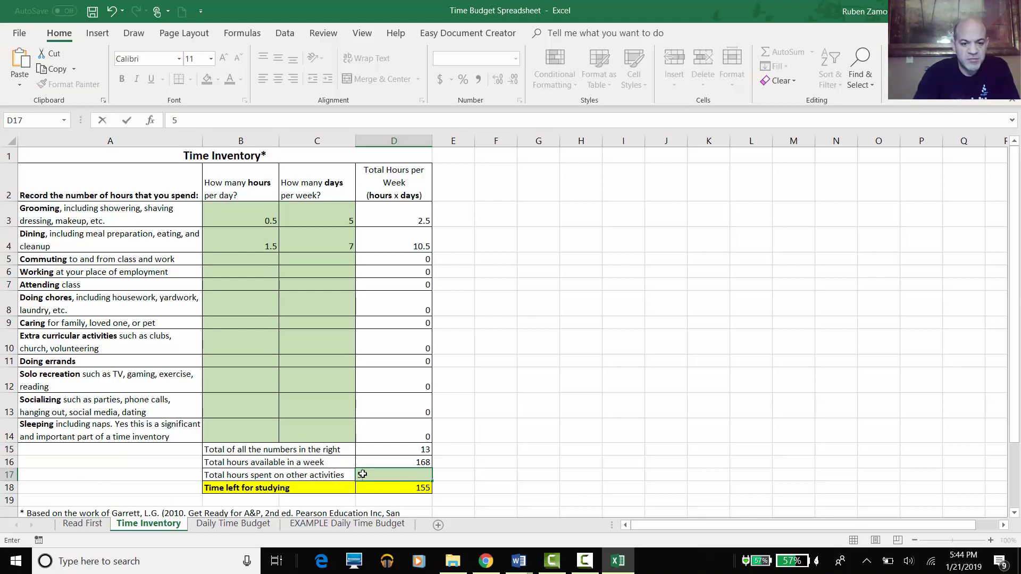
{"action": "key", "text": "Return"}
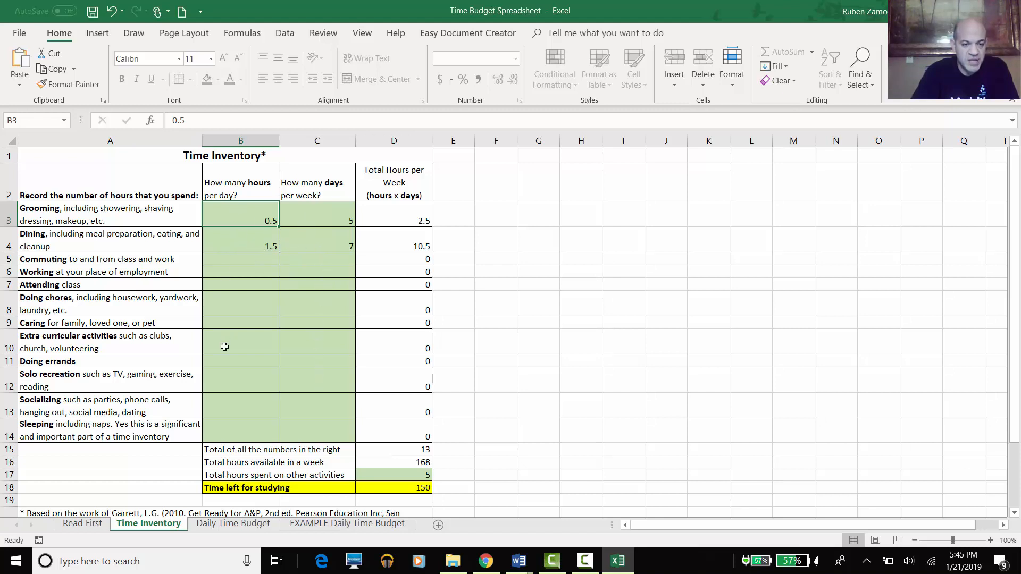
{"action": "left_click", "coordinate": [222, 527]}
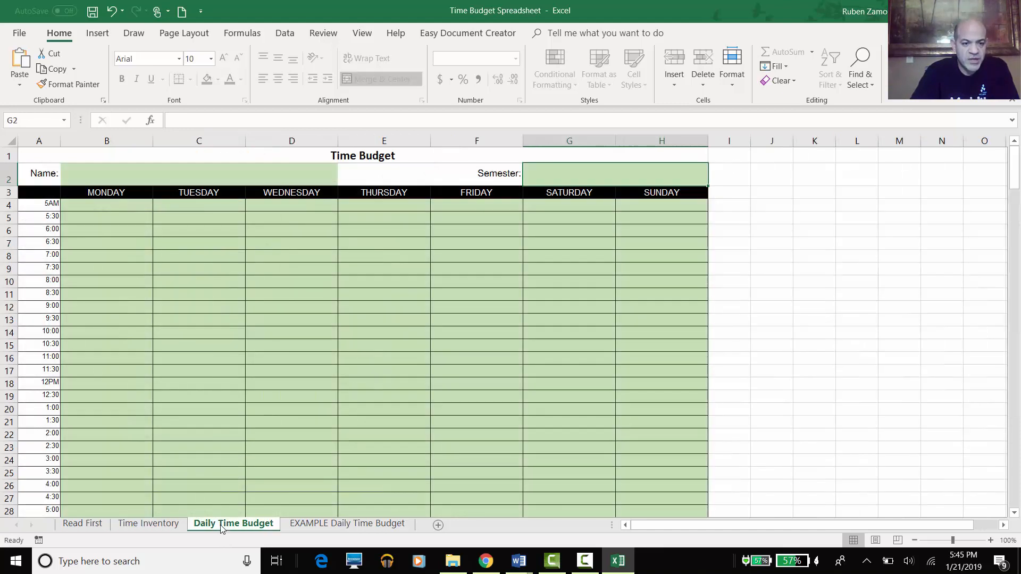
{"action": "left_click", "coordinate": [143, 202]}
{"action": "left_click", "coordinate": [126, 220]}
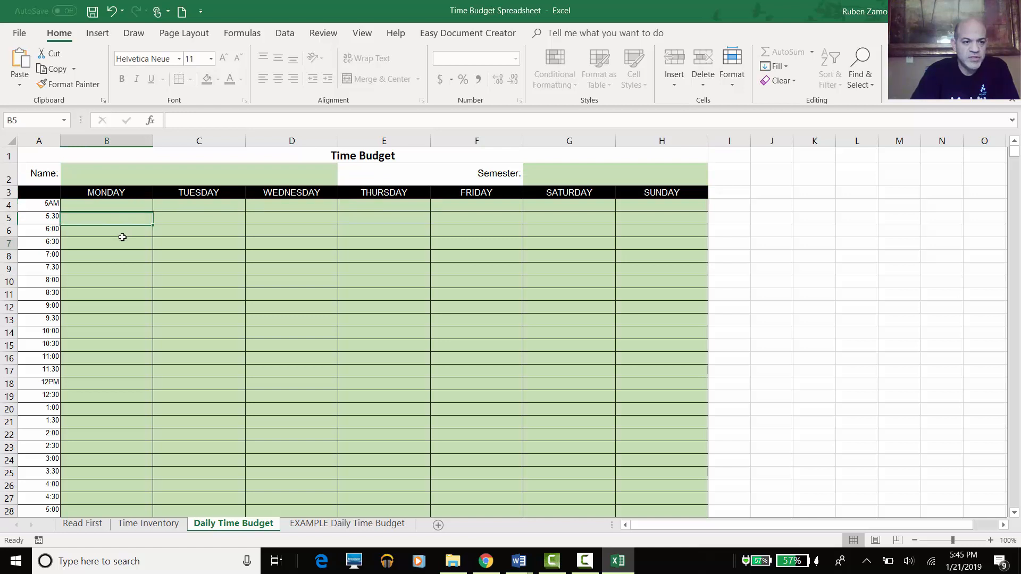
{"action": "left_click", "coordinate": [122, 238]}
{"action": "left_click", "coordinate": [93, 207]}
{"action": "left_click", "coordinate": [85, 221]}
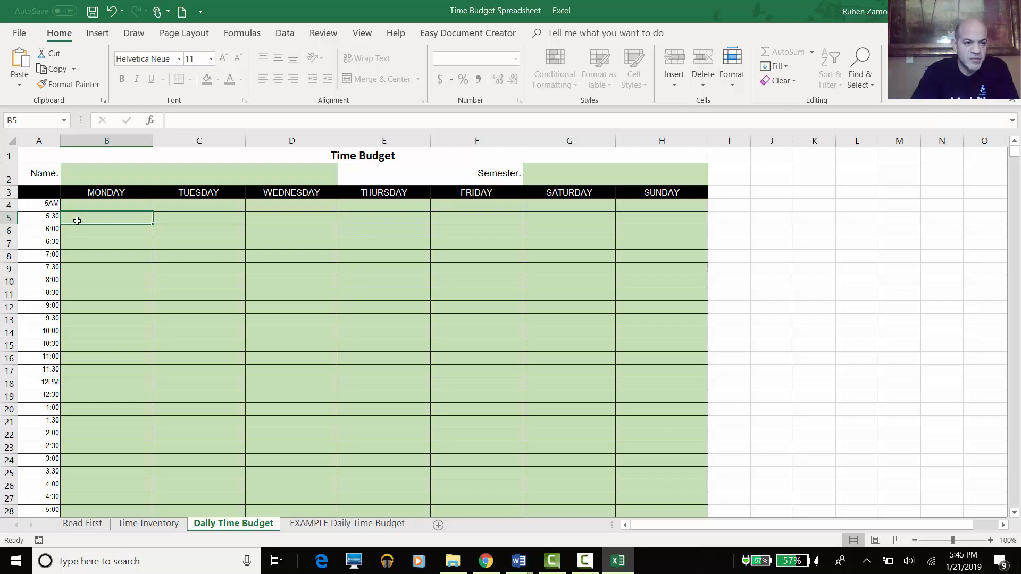
{"action": "left_click", "coordinate": [74, 232]}
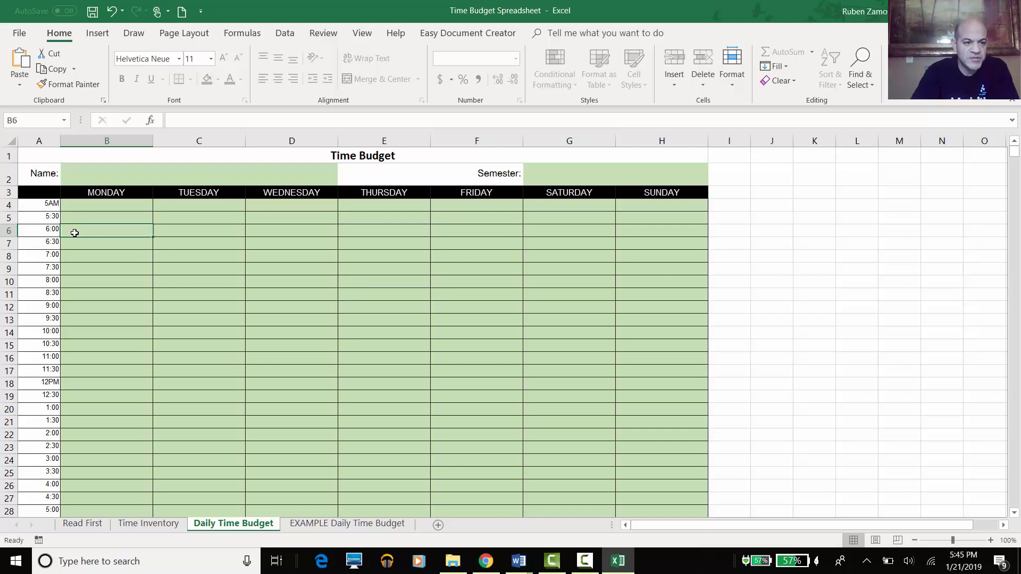
{"action": "left_click", "coordinate": [74, 242]}
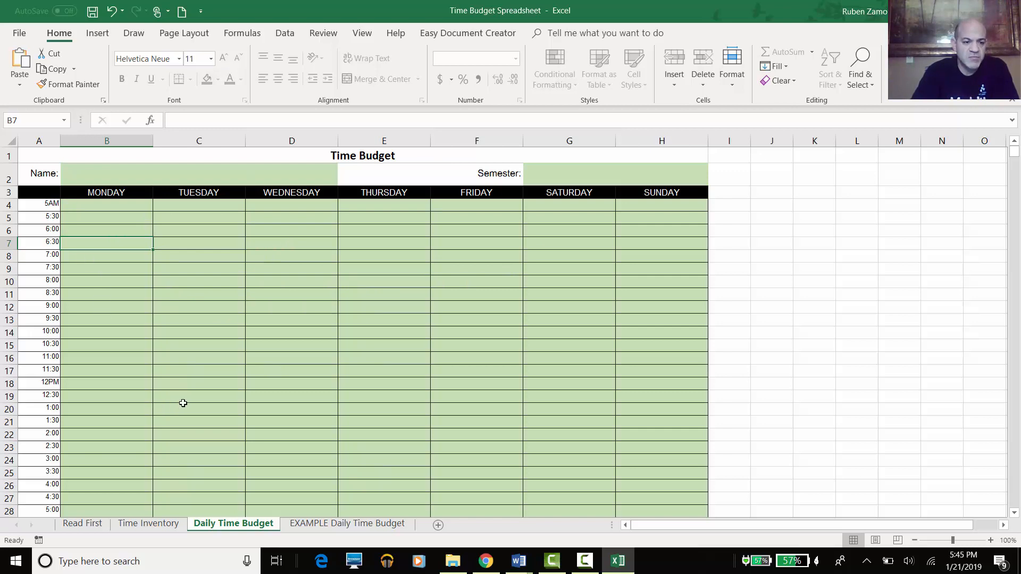
{"action": "left_click", "coordinate": [79, 232]}
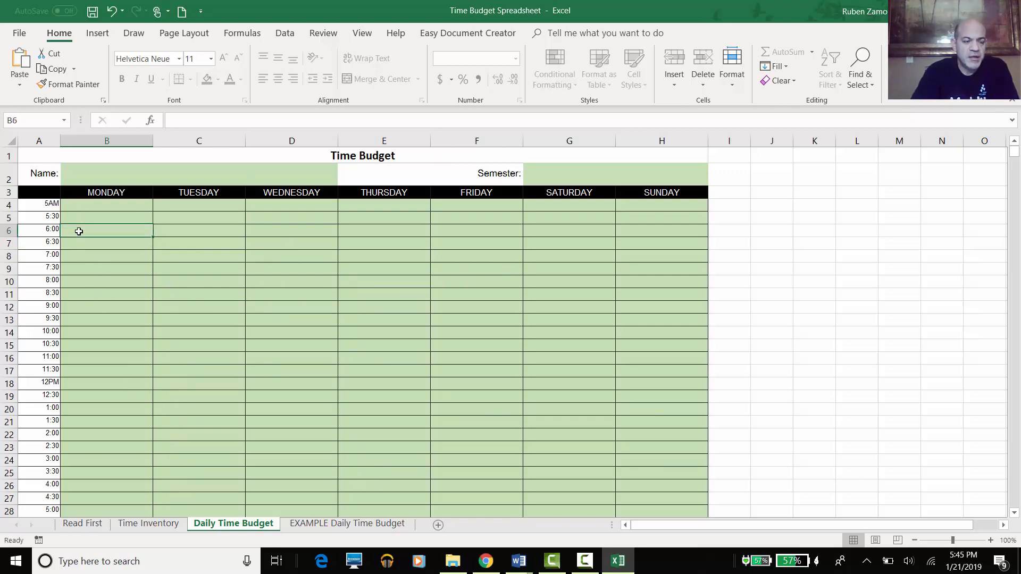
{"action": "left_click", "coordinate": [74, 244]}
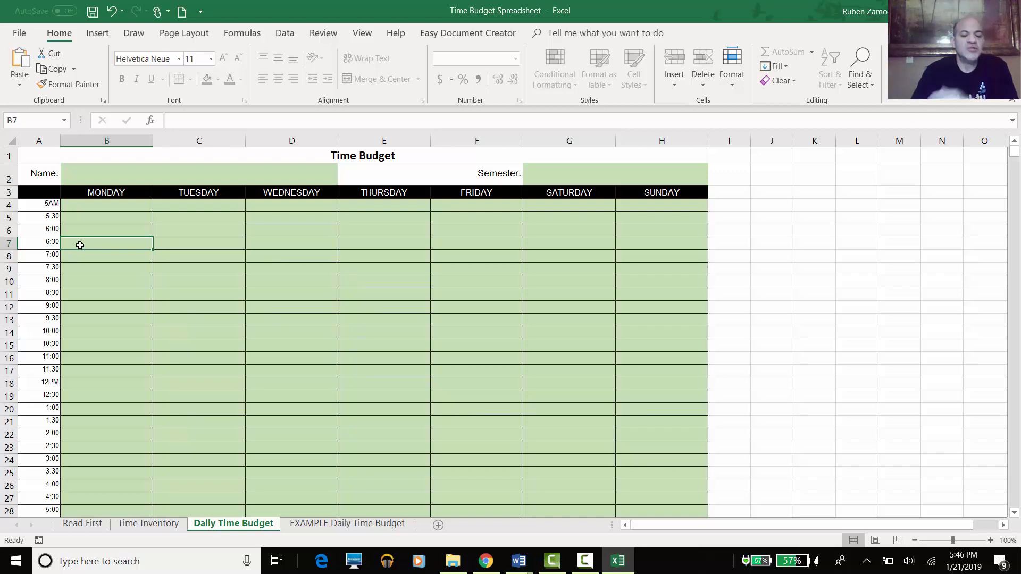
- Enter 'Commute to School' in Monday's 6:30 cell B7 and copy it into Tuesday–Thursday (C7:E7)
{"action": "double_click", "coordinate": [79, 245]}
{"action": "type", "text": "Com"}
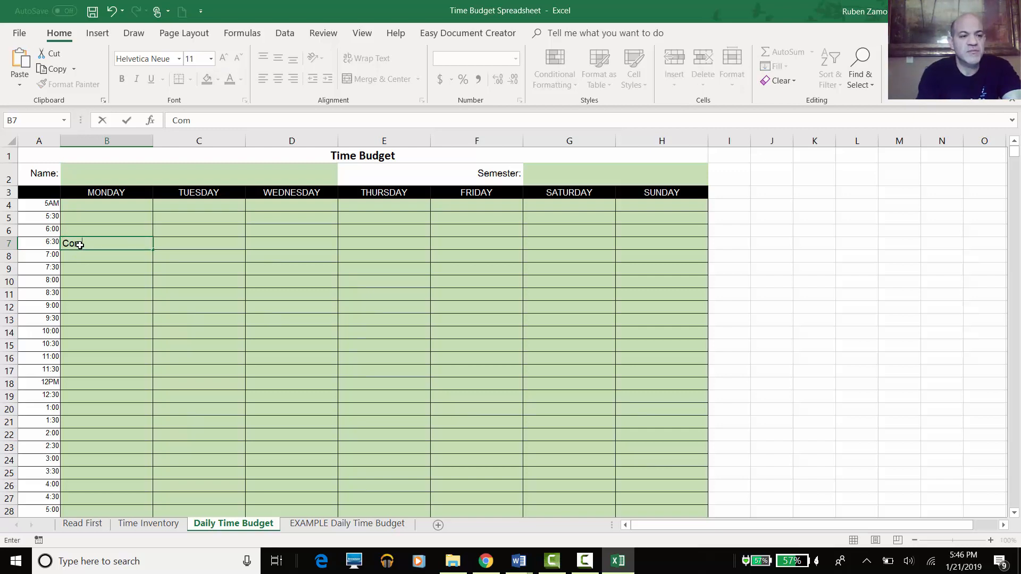
{"action": "type", "text": "mute "}
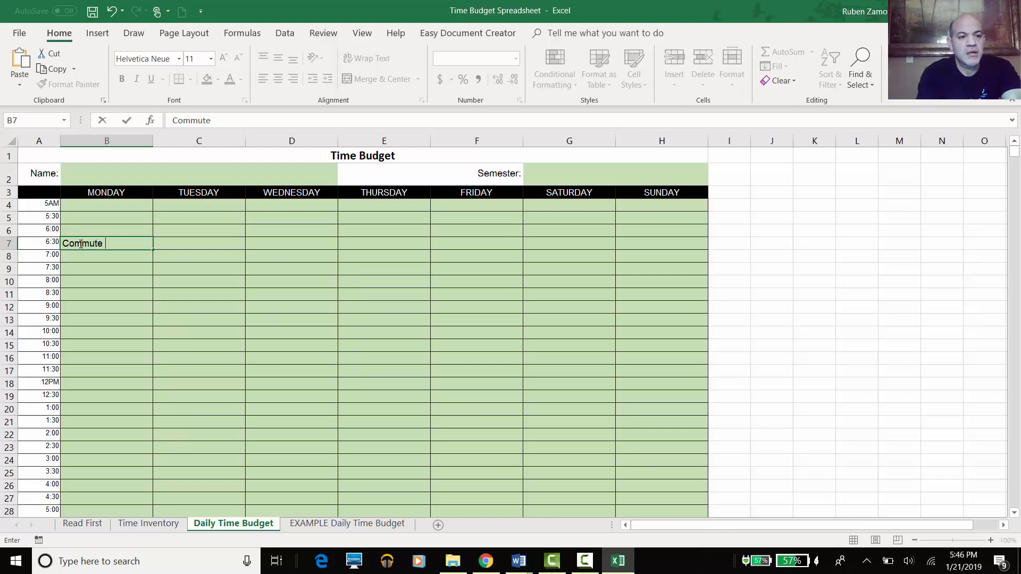
{"action": "type", "text": "to Scho"}
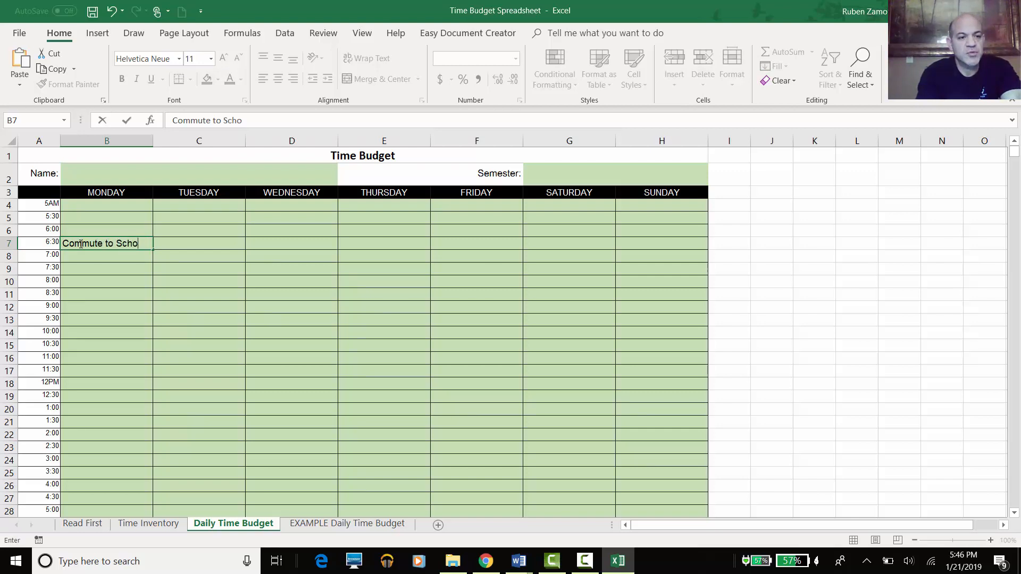
{"action": "type", "text": "ol"}
{"action": "key", "text": "Return"}
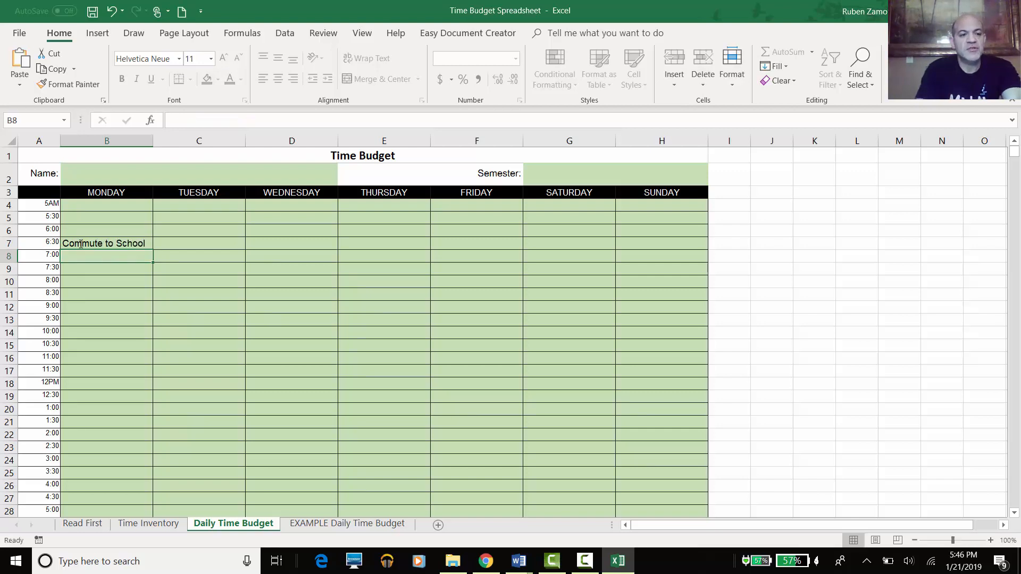
{"action": "left_click", "coordinate": [80, 243]}
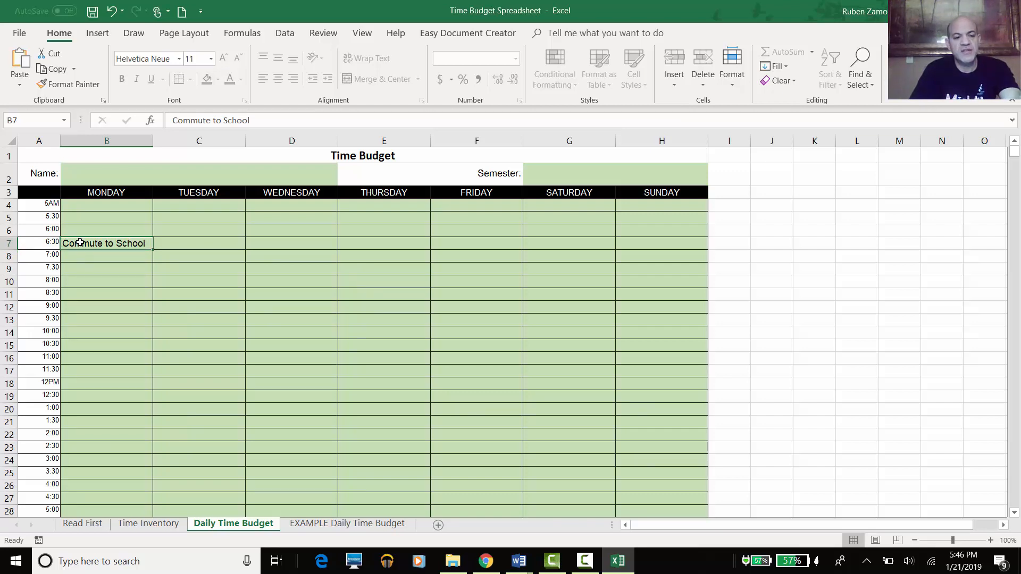
{"action": "key", "text": "ctrl+c"}
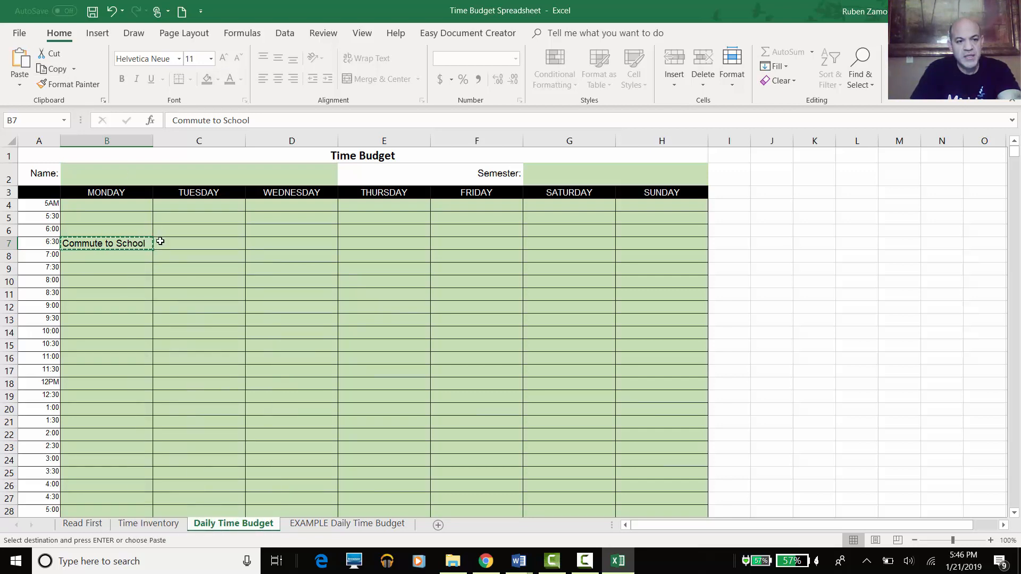
{"action": "left_click_drag", "start_coordinate": [160, 242], "coordinate": [160, 241]}
{"action": "key", "text": "shift+Right"}
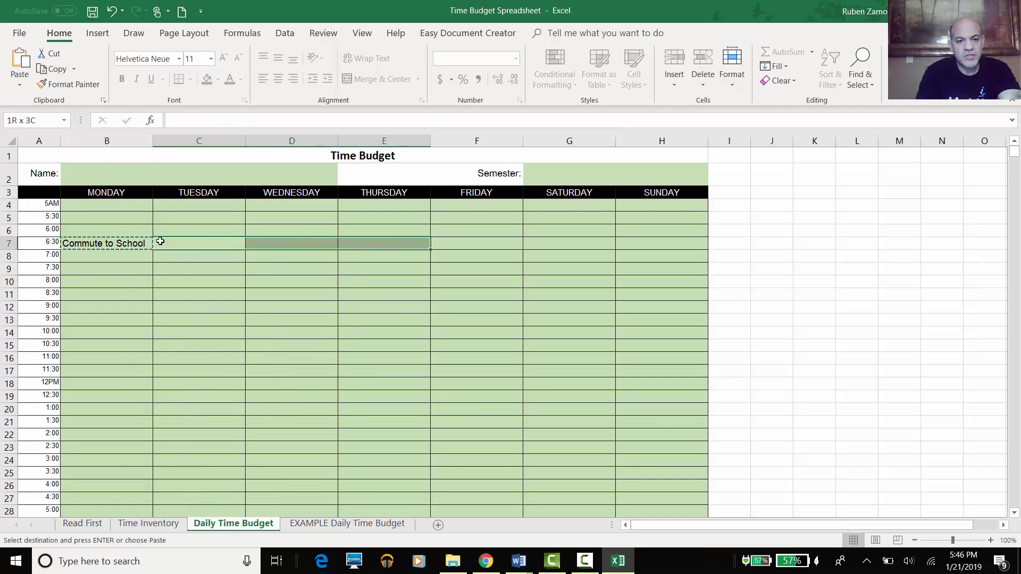
{"action": "key", "text": "ctrl+v"}
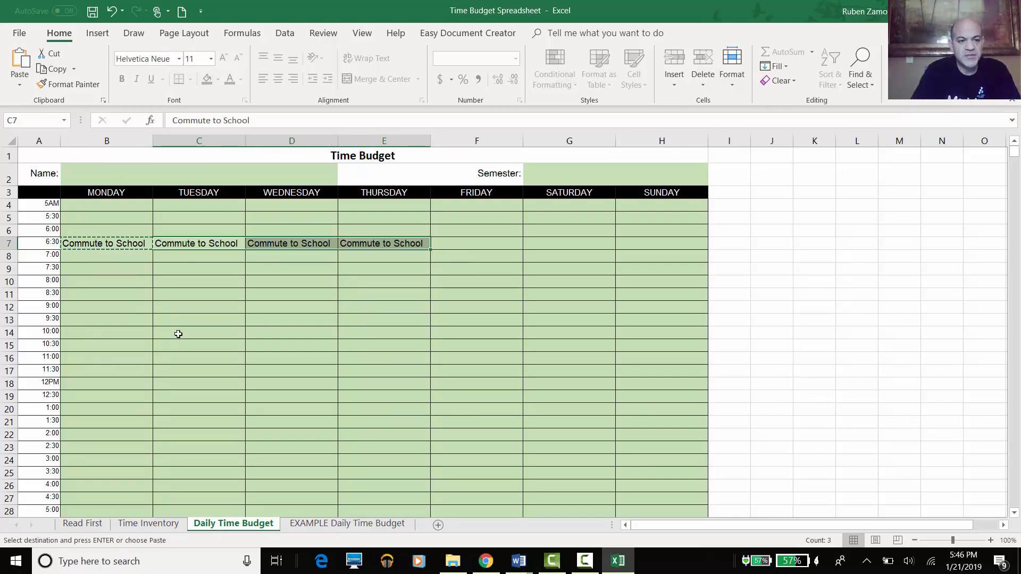
- Enter 'Sleep' in Monday's 10:30 cell B39 and copy it
{"action": "scroll", "coordinate": [171, 346], "scroll_direction": "down", "scroll_amount": 6}
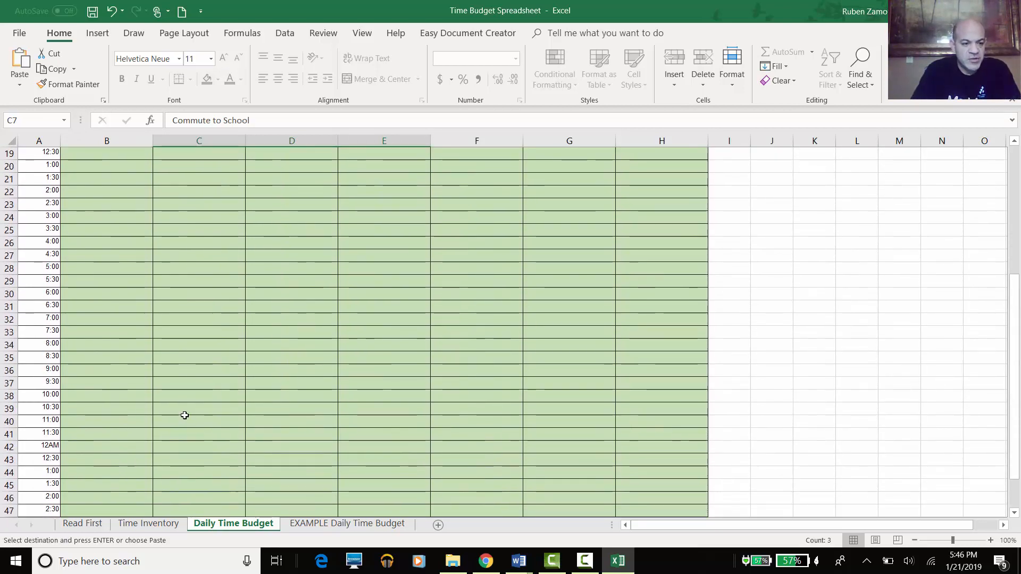
{"action": "left_click", "coordinate": [80, 411]}
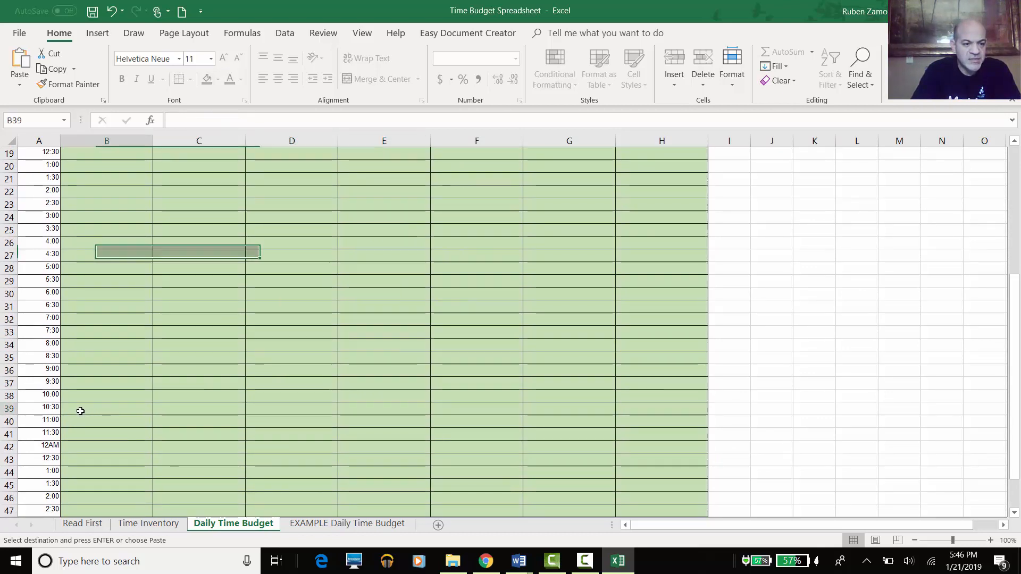
{"action": "type", "text": "Sleep"}
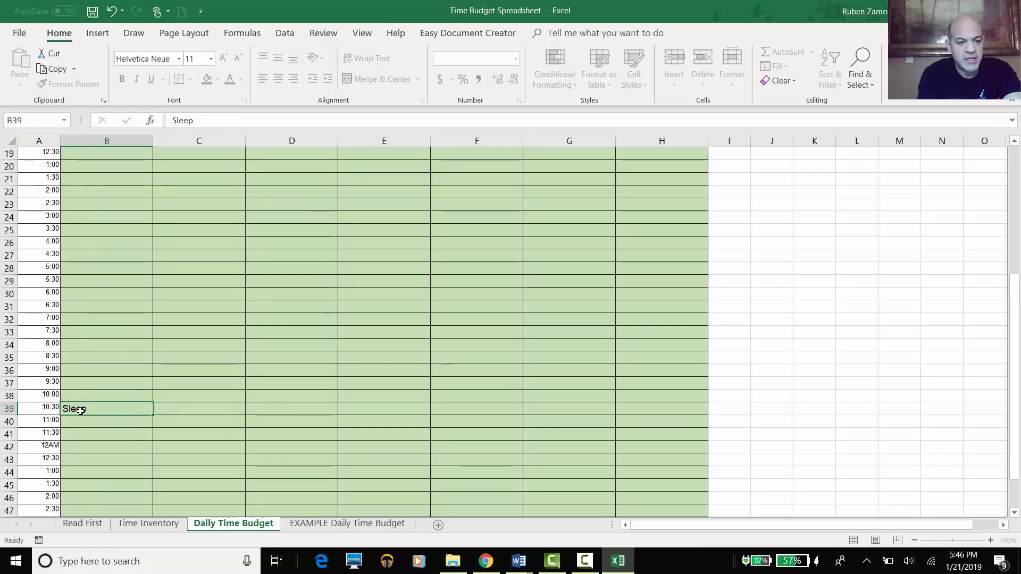
{"action": "key", "text": "Return"}
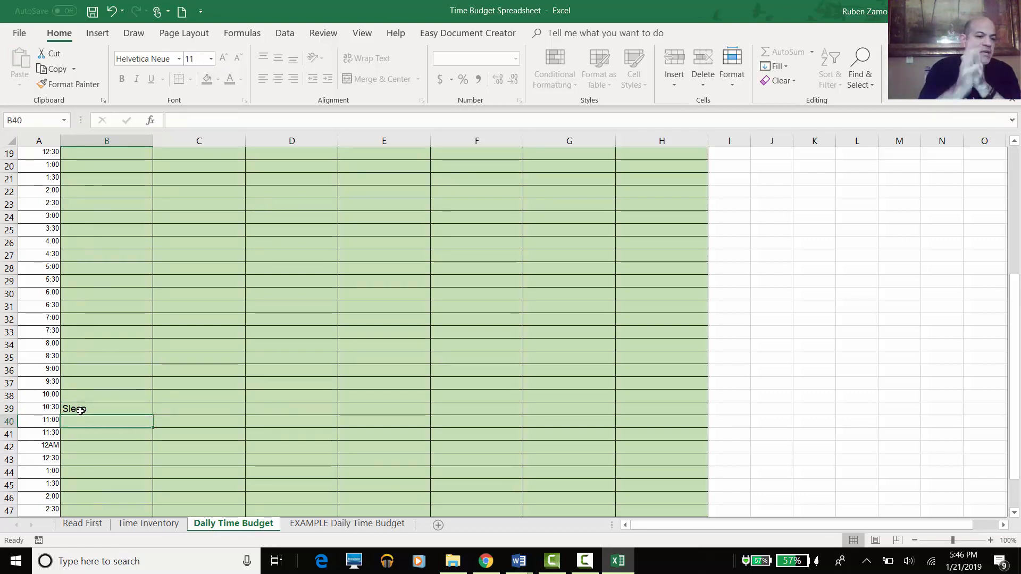
{"action": "left_click", "coordinate": [83, 410]}
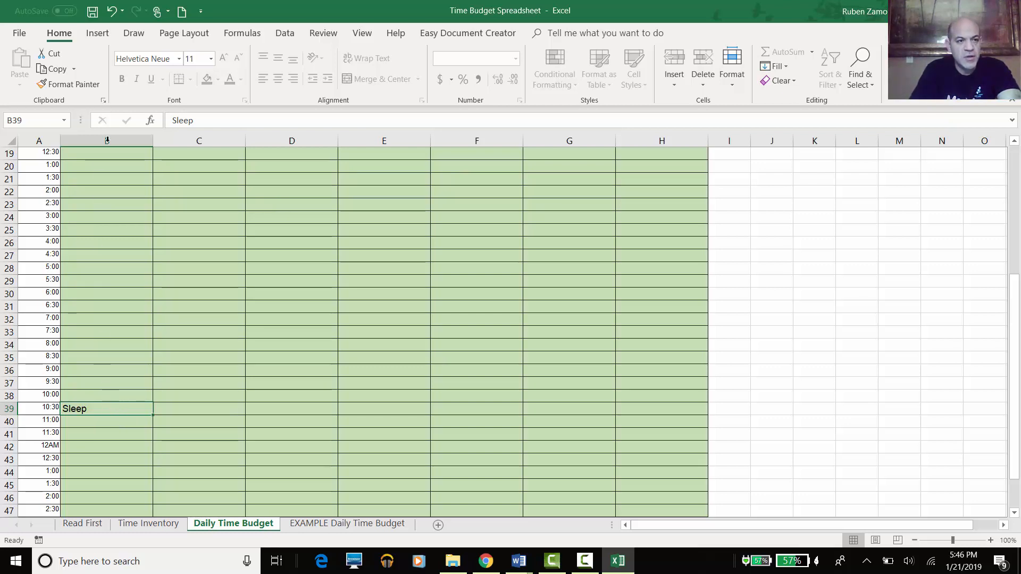
{"action": "right_click", "coordinate": [95, 410]}
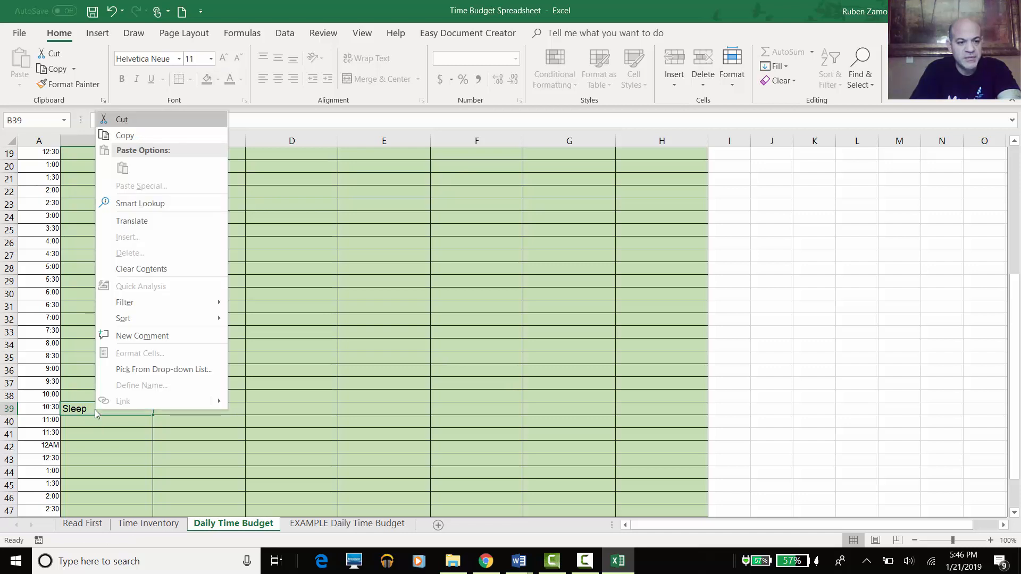
{"action": "left_click", "coordinate": [146, 142]}
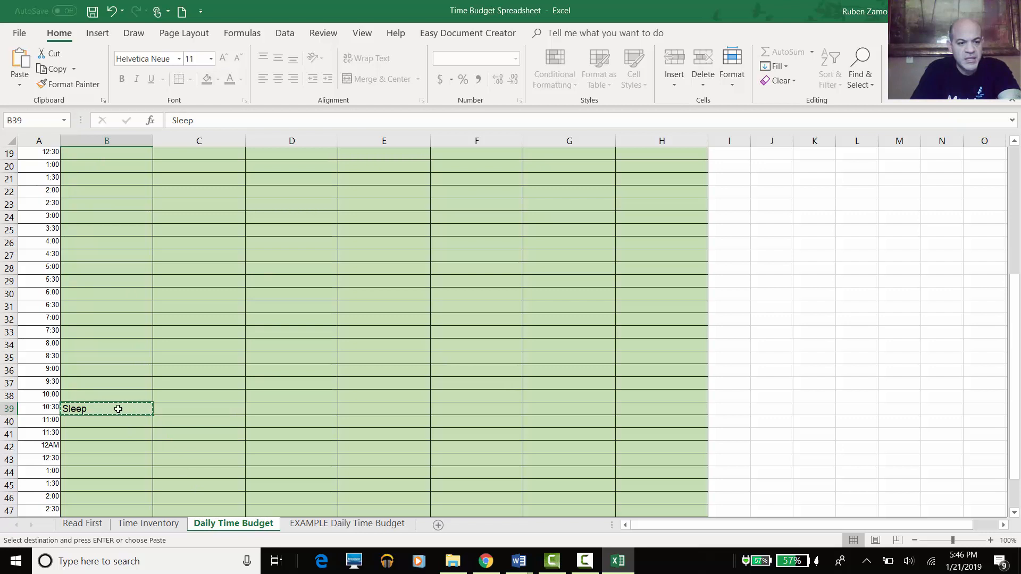
- Paste Sleep into the 11:00–4:30 overnight slots for each day through Saturday
{"action": "left_click", "coordinate": [117, 425]}
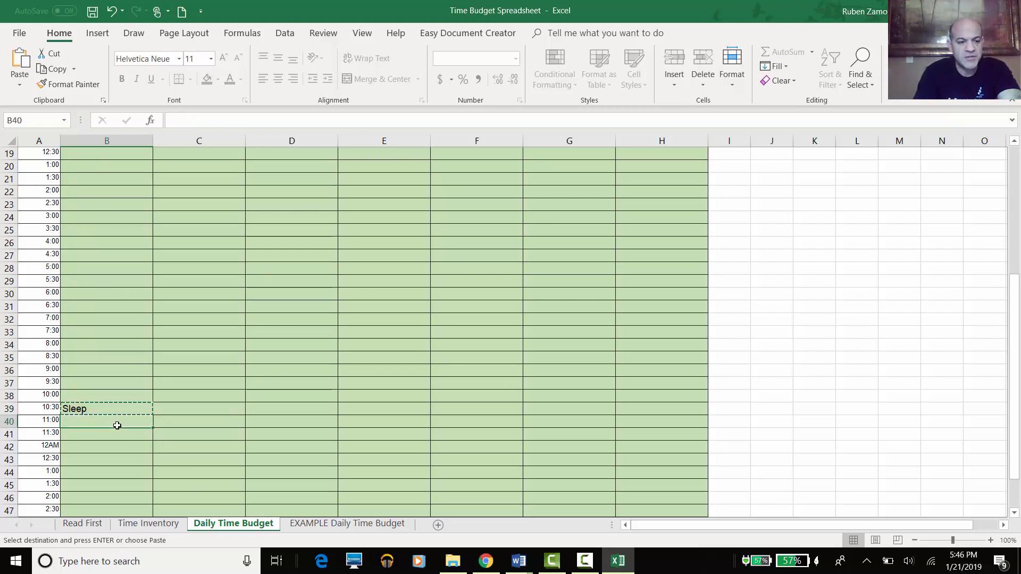
{"action": "left_click_drag", "start_coordinate": [117, 426], "coordinate": [117, 515]}
{"action": "key", "text": "shift+Down"}
{"action": "key", "text": "shift+Down"}
{"action": "key", "text": "shift+Down"}
{"action": "key", "text": "shift+Down"}
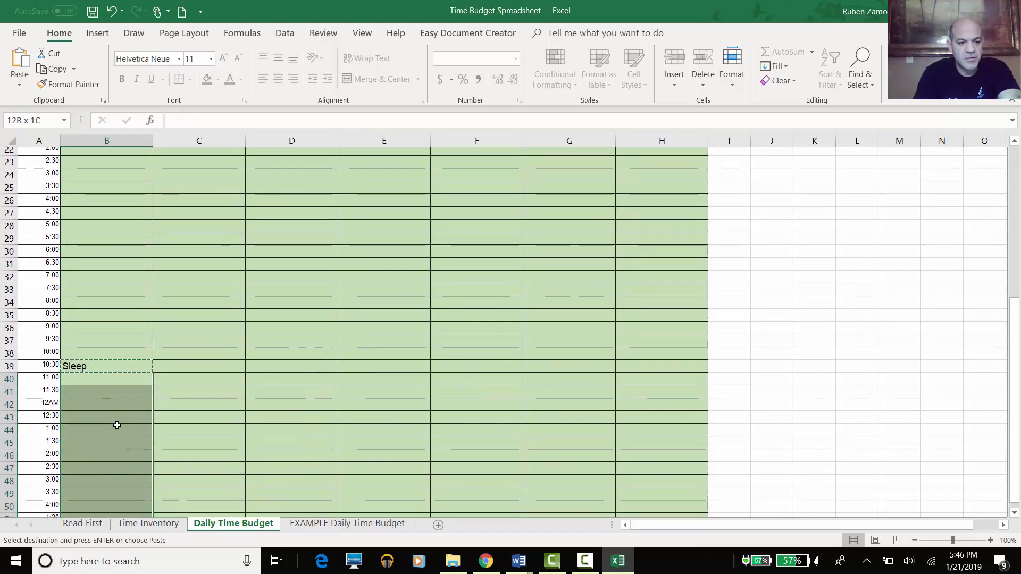
{"action": "key", "text": "shift+Up"}
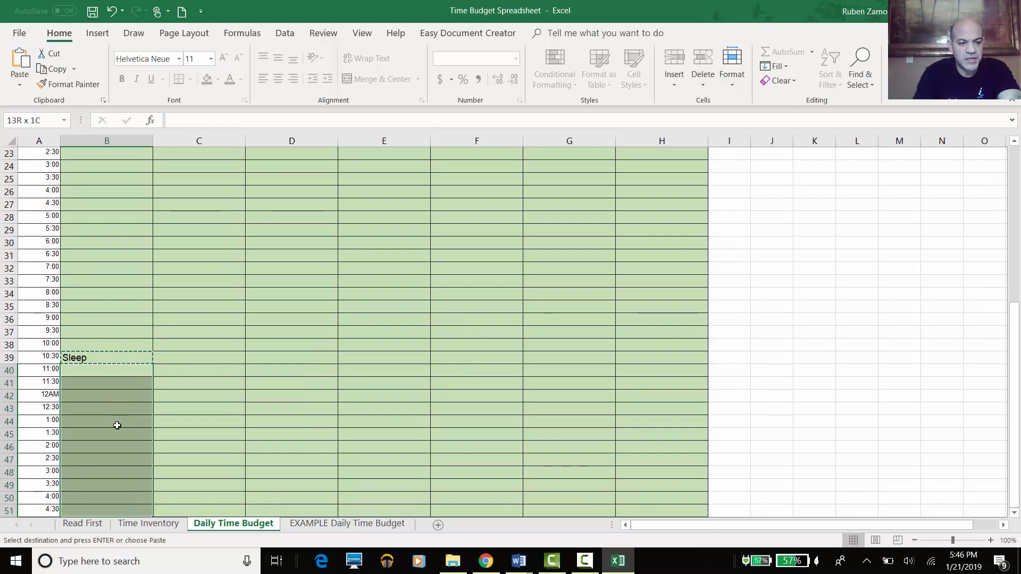
{"action": "key", "text": "shift+Right"}
{"action": "key", "text": "shift+Right"}
{"action": "key", "text": "shift+Right"}
{"action": "key", "text": "shift+Right"}
{"action": "key", "text": "shift+Right"}
{"action": "key", "text": "shift+Right"}
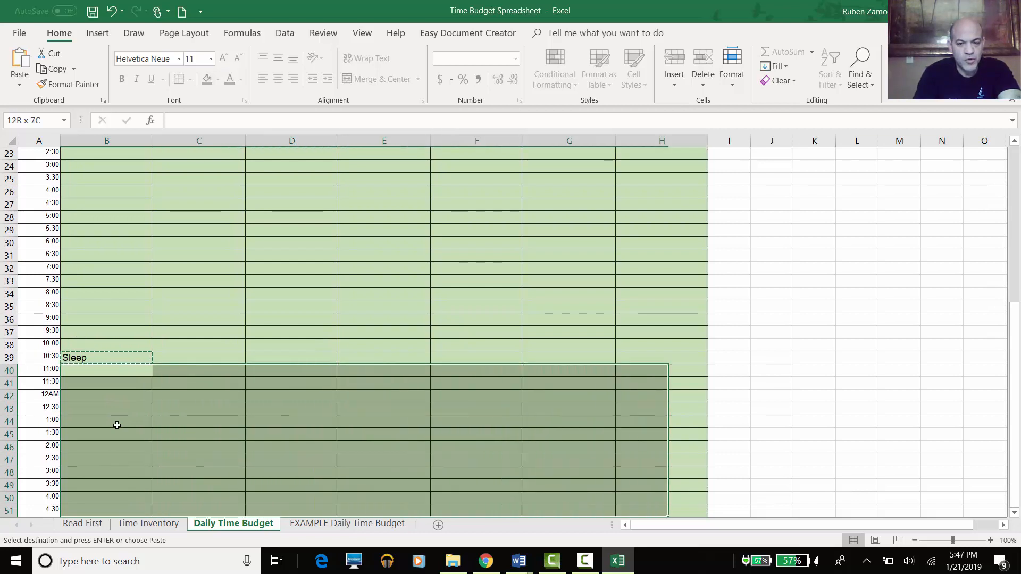
{"action": "key", "text": "shift+Left"}
{"action": "key", "text": "shift+Left"}
{"action": "key", "text": "shift+Left"}
{"action": "key", "text": "shift+Right"}
{"action": "key", "text": "shift+Right"}
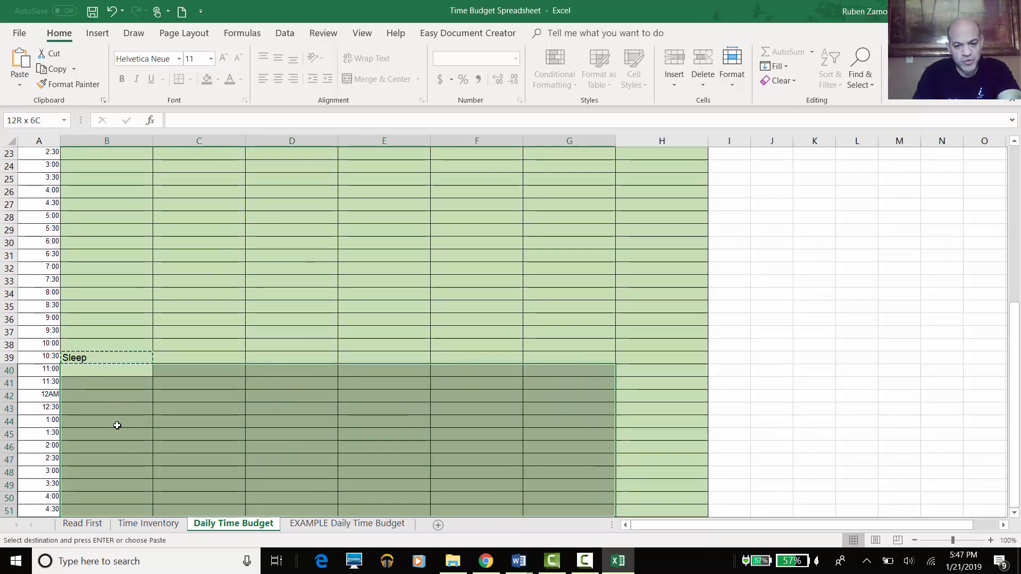
{"action": "key", "text": "shift+Right"}
{"action": "key", "text": "shift+Left"}
{"action": "key", "text": "shift+Right"}
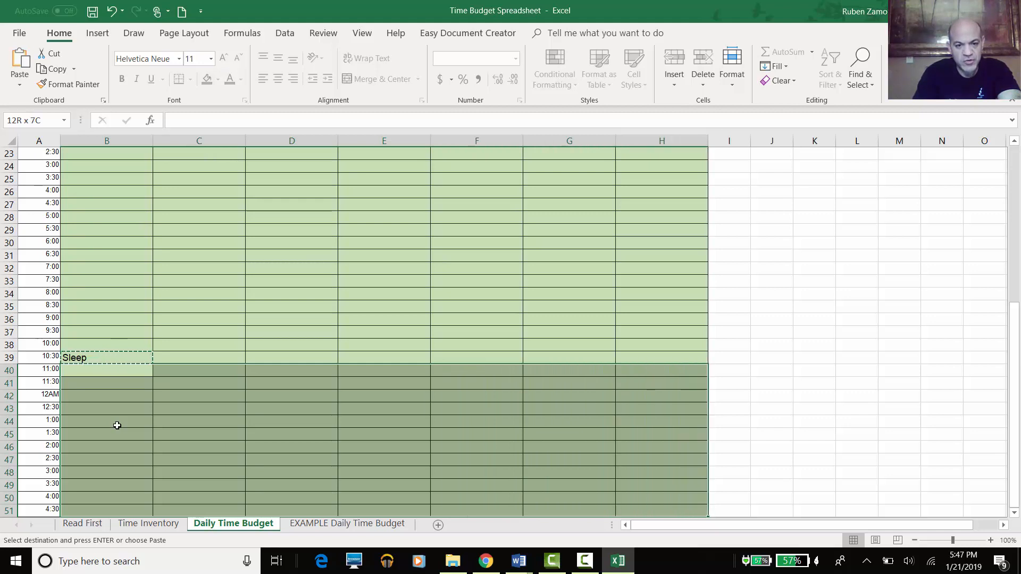
{"action": "key", "text": "shift+Left"}
{"action": "key", "text": "shift+Right"}
{"action": "key", "text": "ctrl+v"}
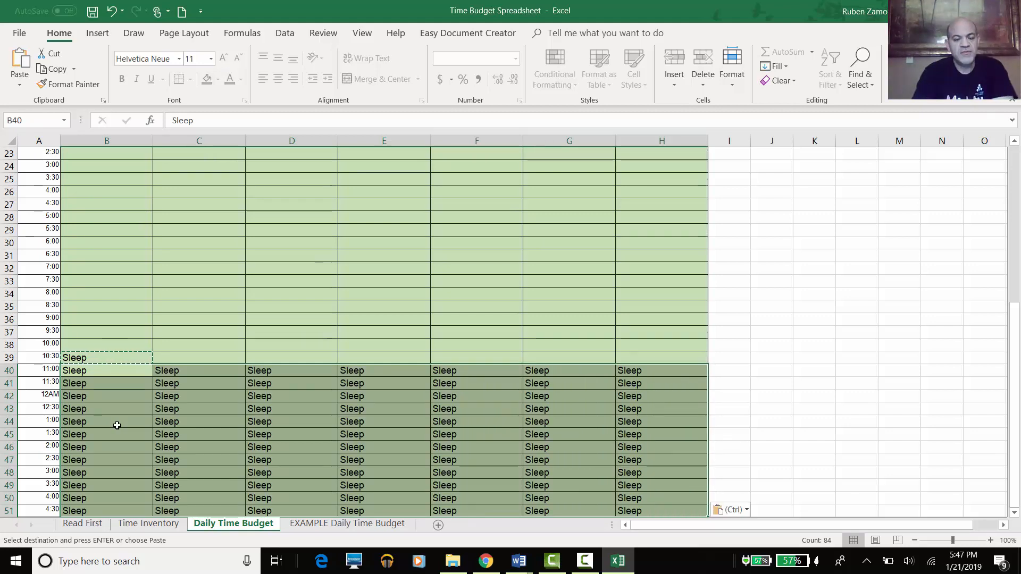
- Paste Sleep into the Monday–Friday 5AM cells B4:F4
{"action": "scroll", "coordinate": [324, 439], "scroll_direction": "up", "scroll_amount": 3}
{"action": "scroll", "coordinate": [324, 439], "scroll_direction": "up", "scroll_amount": 5}
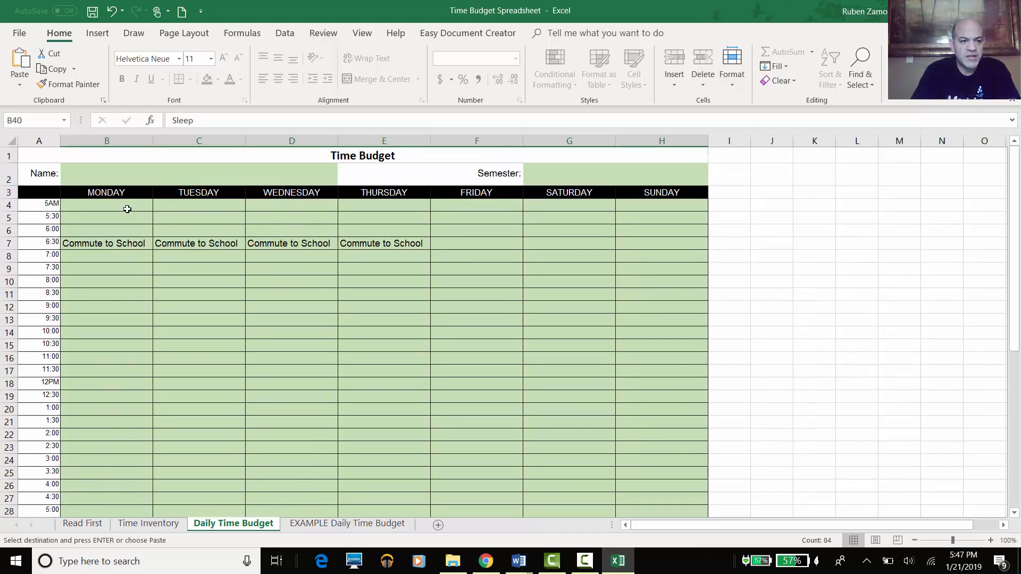
{"action": "left_click_drag", "start_coordinate": [127, 209], "coordinate": [121, 219]}
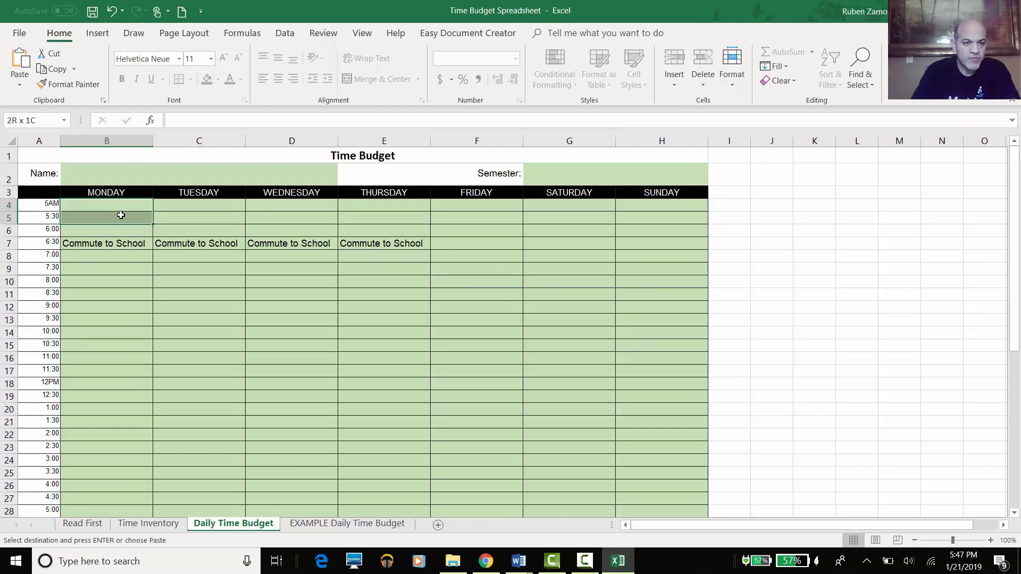
{"action": "left_click_drag", "start_coordinate": [120, 215], "coordinate": [121, 207]}
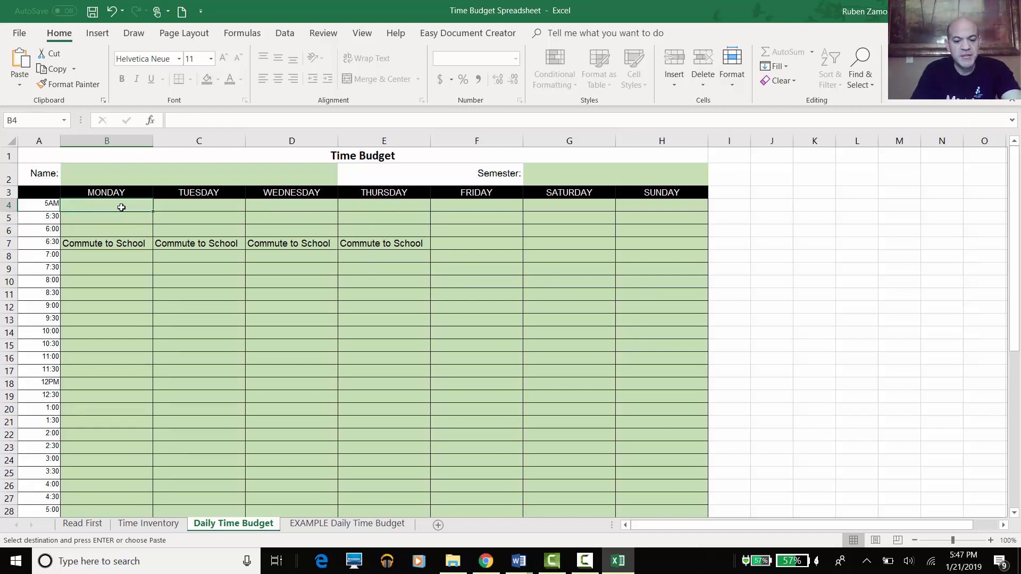
{"action": "key", "text": "shift+Right"}
{"action": "key", "text": "shift+Right"}
{"action": "key", "text": "shift+Right"}
{"action": "key", "text": "shift+Right"}
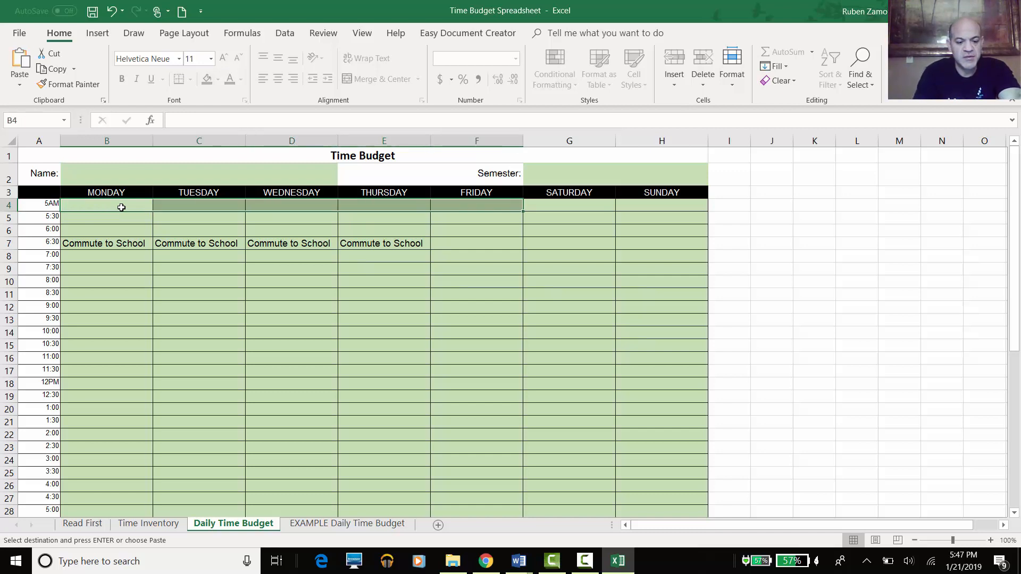
{"action": "key", "text": "ctrl+v"}
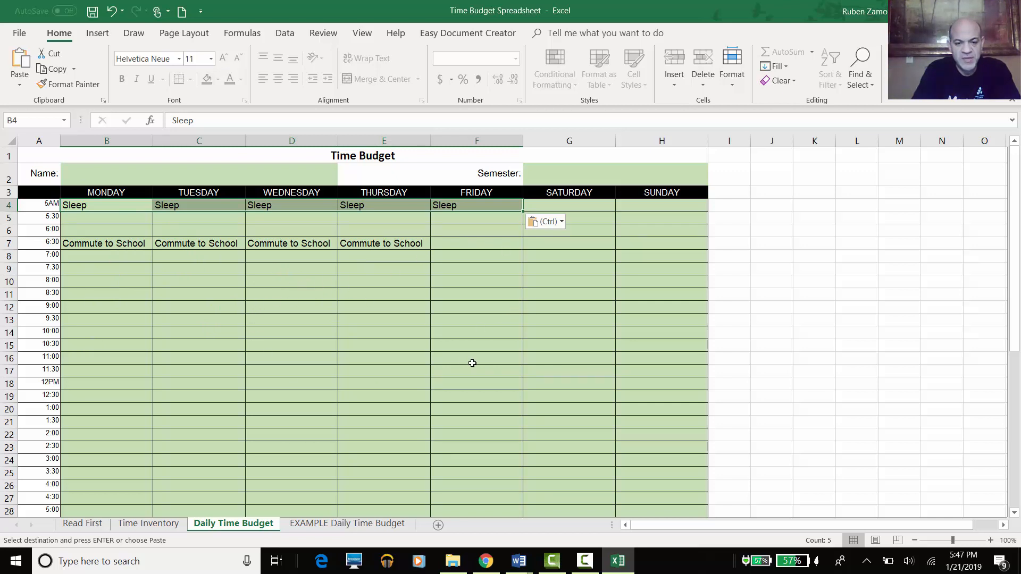
{"action": "scroll", "coordinate": [401, 353], "scroll_direction": "down", "scroll_amount": 4}
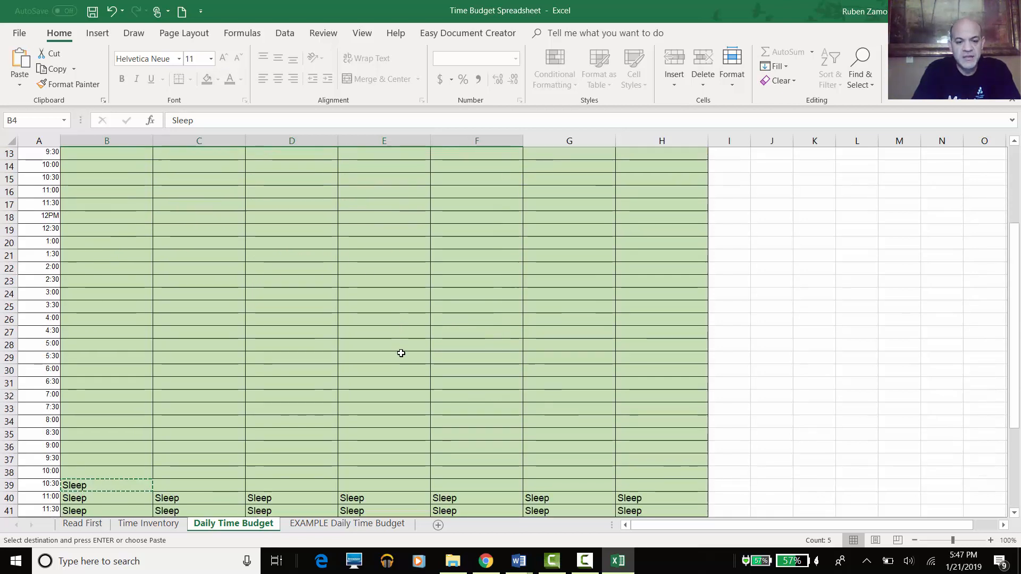
{"action": "scroll", "coordinate": [401, 353], "scroll_direction": "up", "scroll_amount": 4}
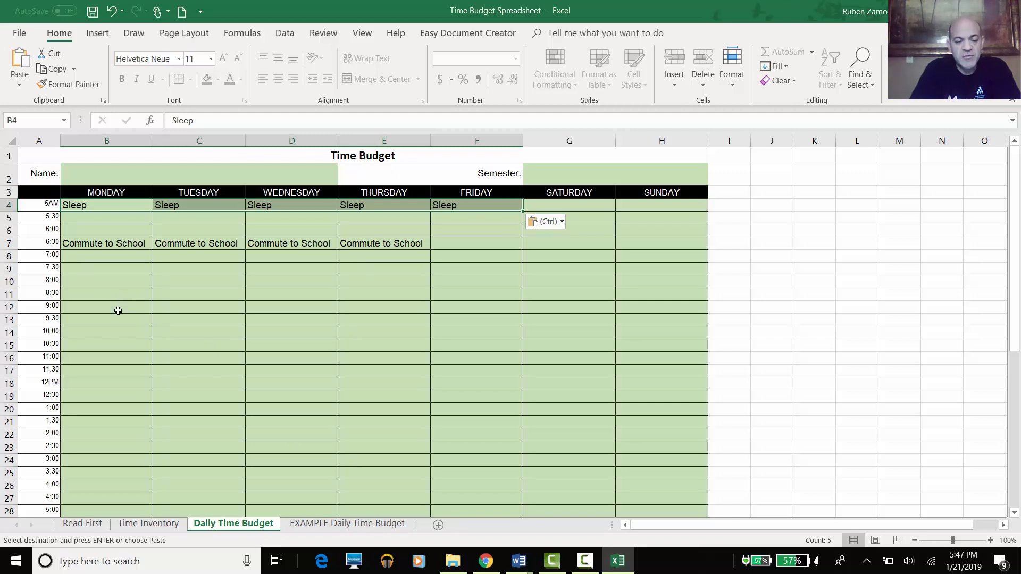
{"action": "left_click", "coordinate": [118, 310]}
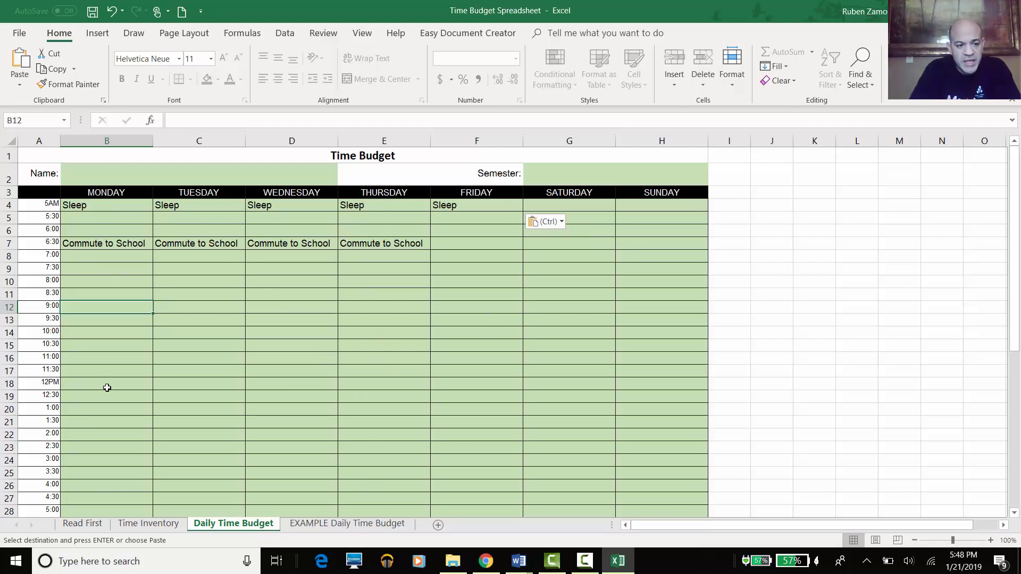
{"action": "scroll", "coordinate": [205, 424], "scroll_direction": "down", "scroll_amount": 4}
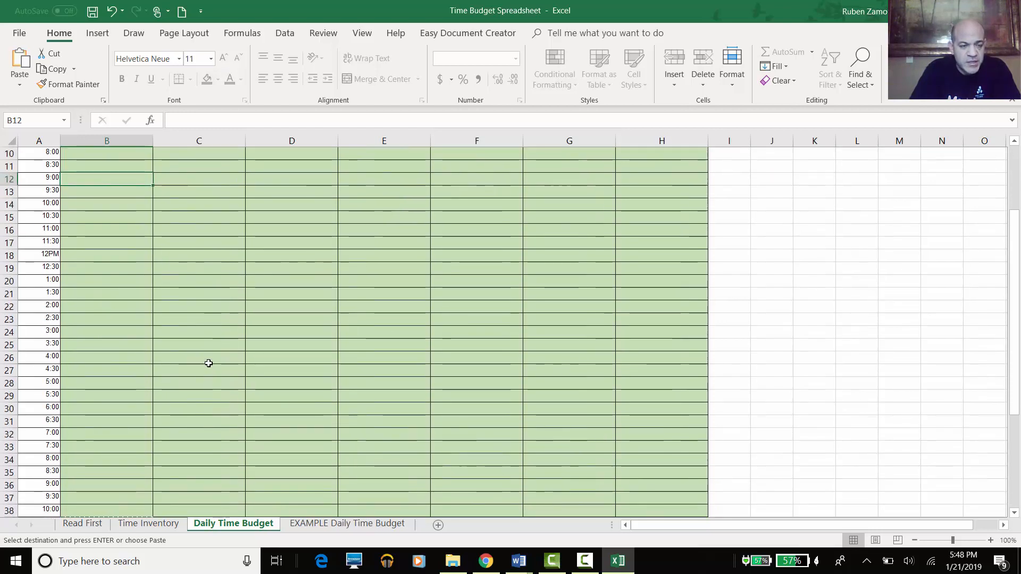
{"action": "scroll", "coordinate": [205, 424], "scroll_direction": "up", "scroll_amount": 5}
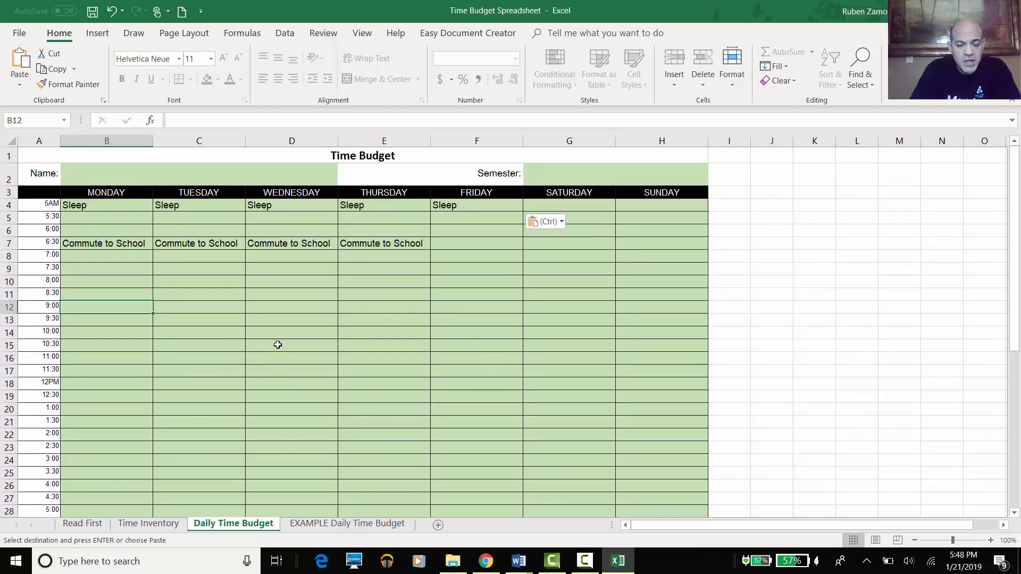
{"action": "scroll", "coordinate": [349, 330], "scroll_direction": "down", "scroll_amount": 1}
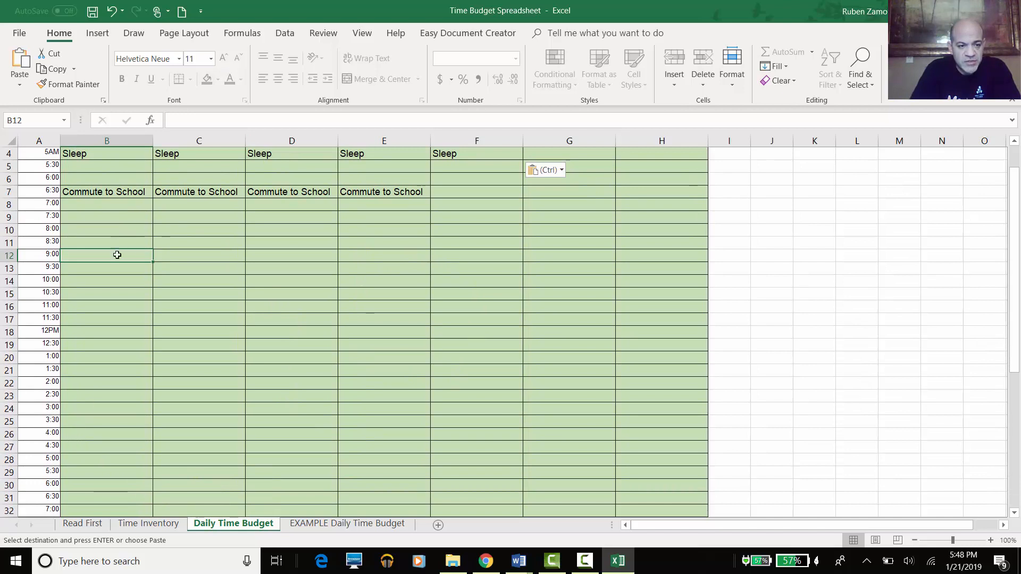
- Enter 'Studey A&P Lec' in Monday's 4:00 slot B26 and copy it into B27:B28 (4:30, 5:00)
{"action": "left_click", "coordinate": [84, 451]}
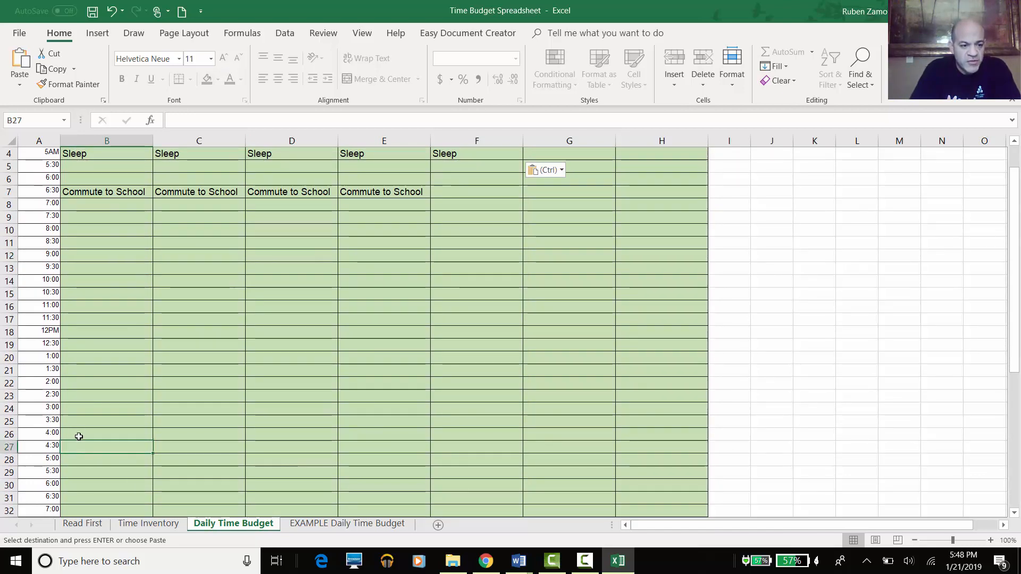
{"action": "left_click", "coordinate": [80, 434]}
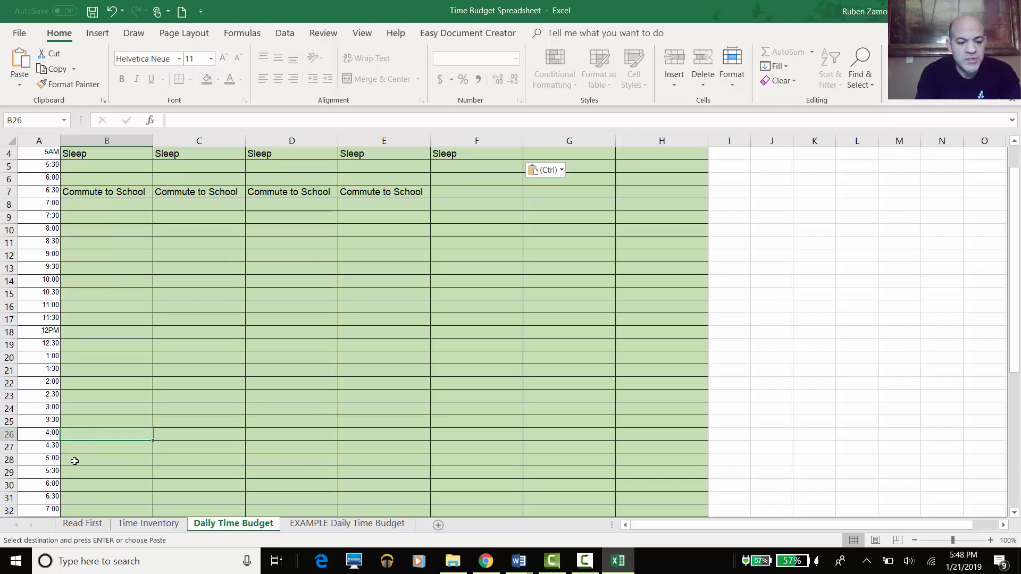
{"action": "type", "text": "Studey A"}
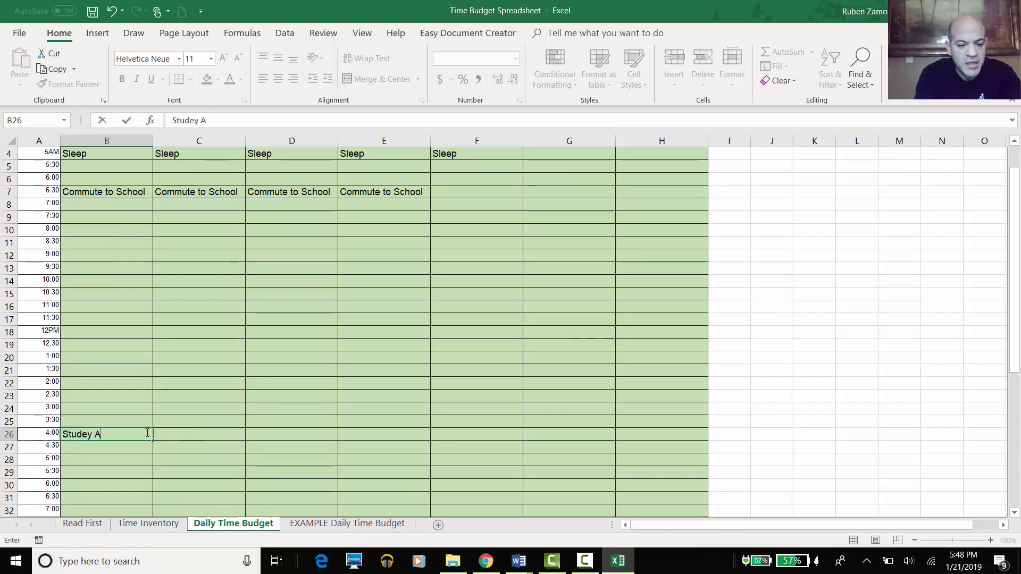
{"action": "type", "text": "&"}
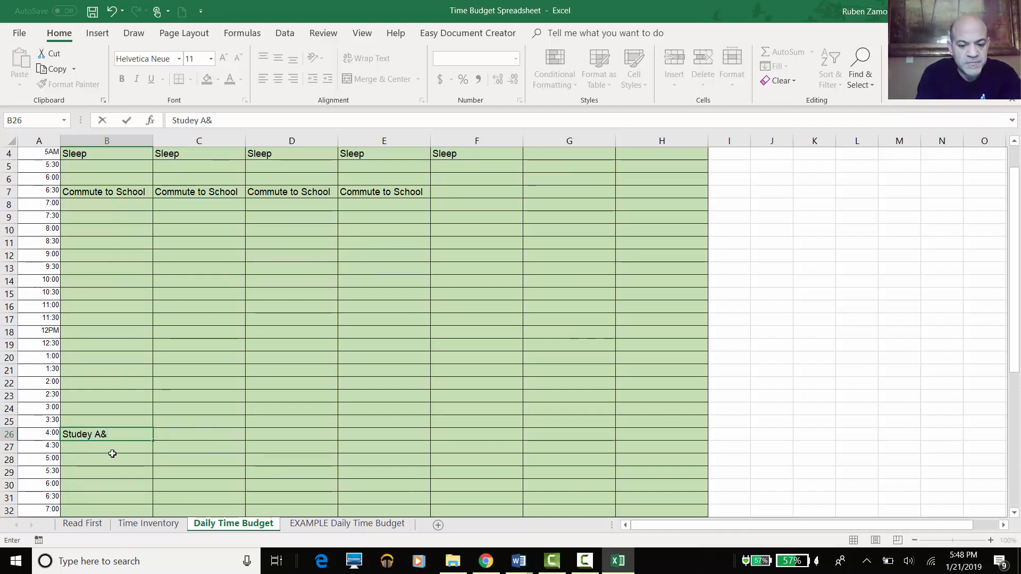
{"action": "type", "text": "P Lec"}
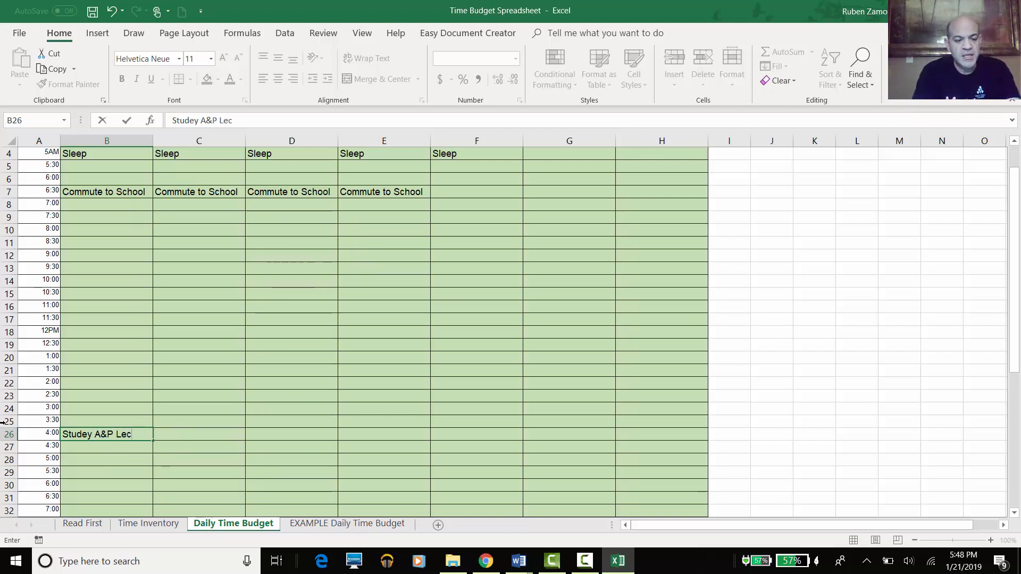
{"action": "left_click", "coordinate": [96, 456]}
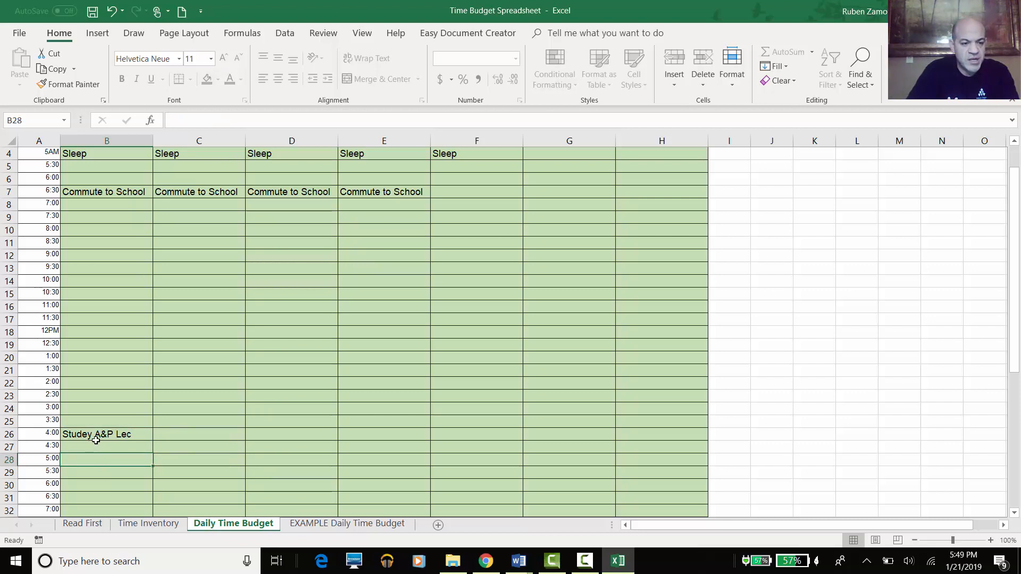
{"action": "left_click", "coordinate": [96, 437]}
{"action": "key", "text": "ctrl+c"}
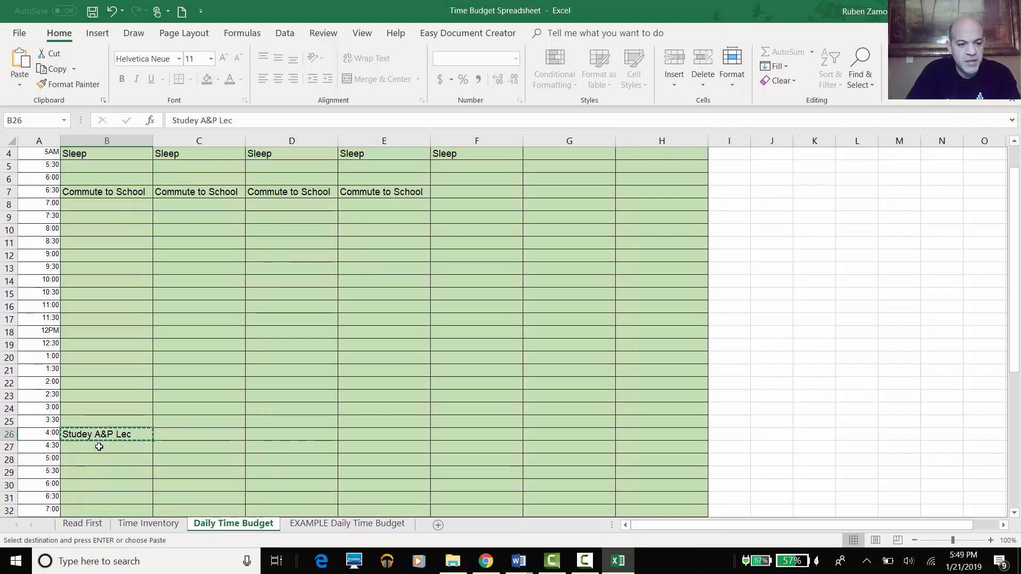
{"action": "left_click_drag", "start_coordinate": [96, 445], "coordinate": [100, 459]}
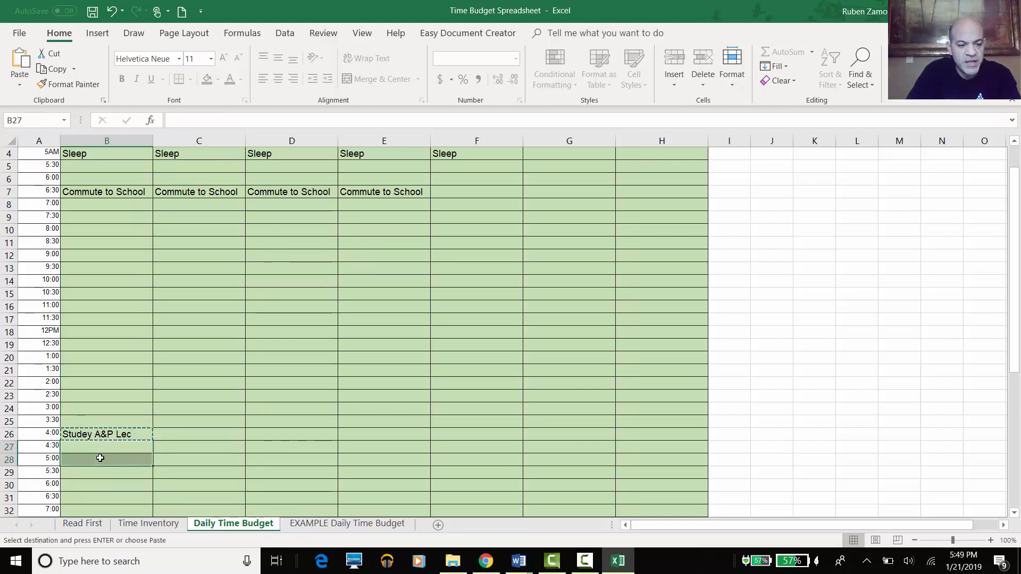
{"action": "key", "text": "ctrl+v"}
{"action": "left_click", "coordinate": [101, 485]}
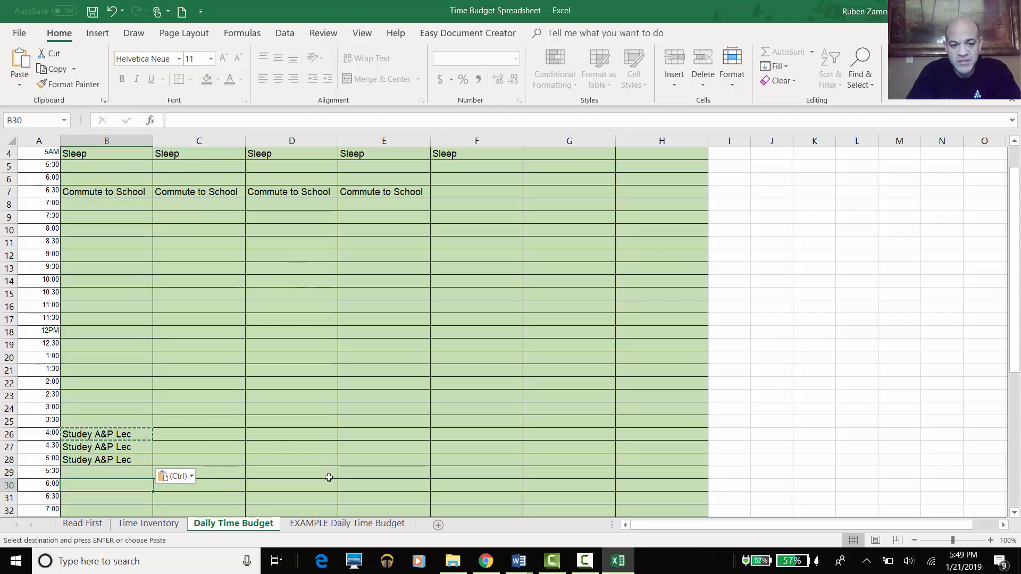
- Scroll through the EXAMPLE Daily Time Budget sheet for reference, then return to Daily Time Budget
{"action": "left_click", "coordinate": [352, 524]}
{"action": "scroll", "coordinate": [404, 367], "scroll_direction": "down", "scroll_amount": 7}
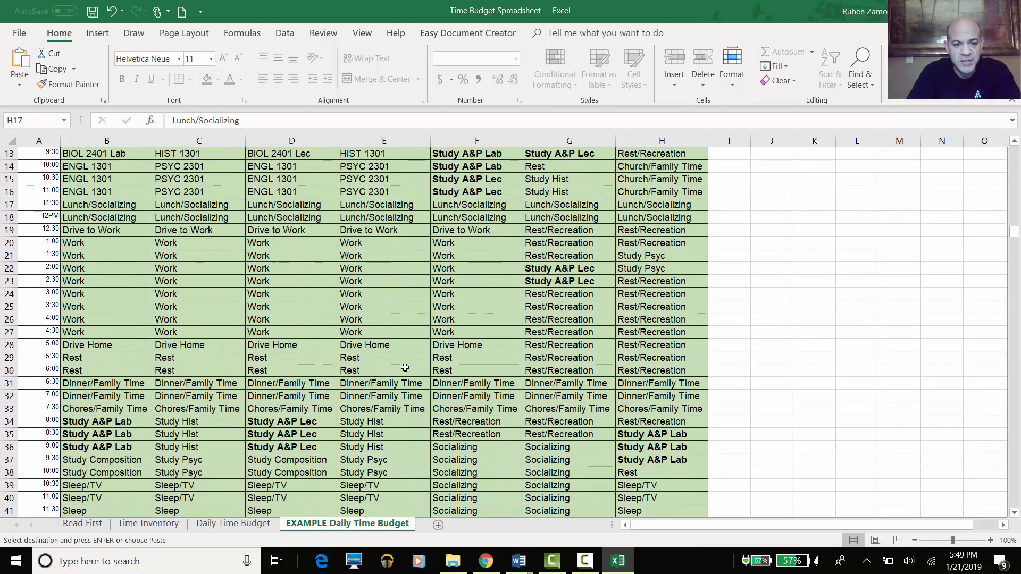
{"action": "scroll", "coordinate": [404, 367], "scroll_direction": "up", "scroll_amount": 7}
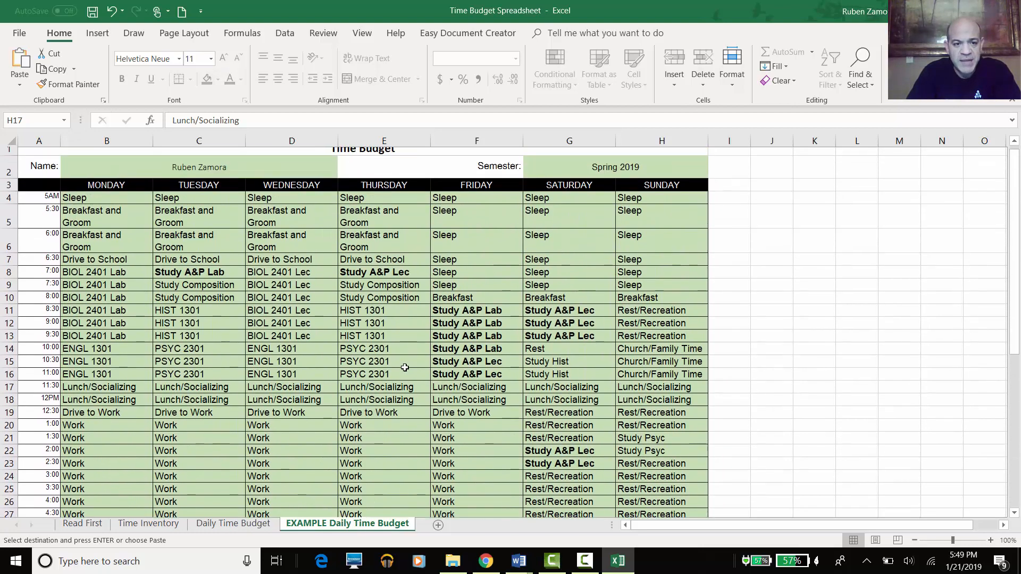
{"action": "scroll", "coordinate": [404, 368], "scroll_direction": "down", "scroll_amount": 1}
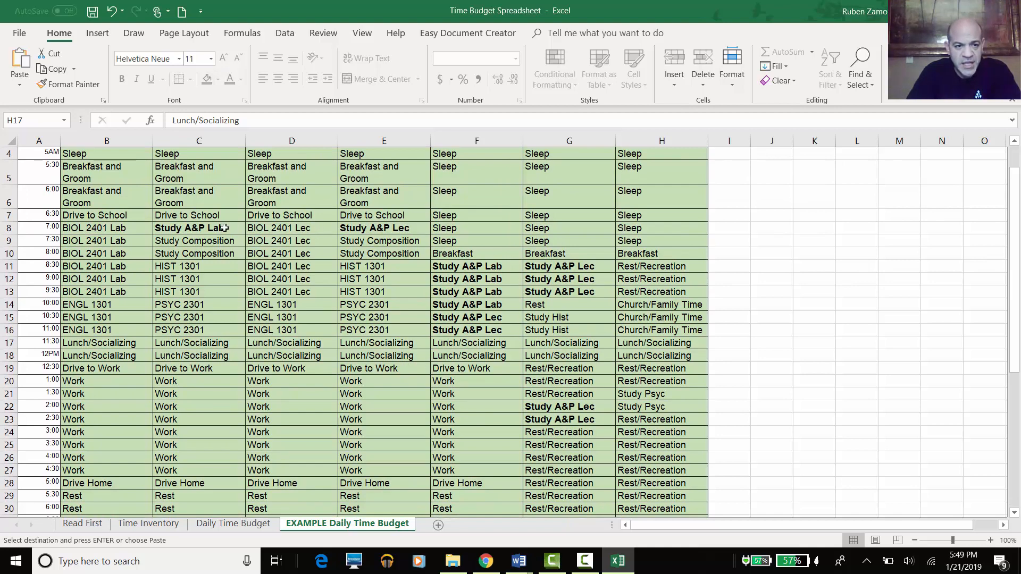
{"action": "scroll", "coordinate": [217, 250], "scroll_direction": "down", "scroll_amount": 4}
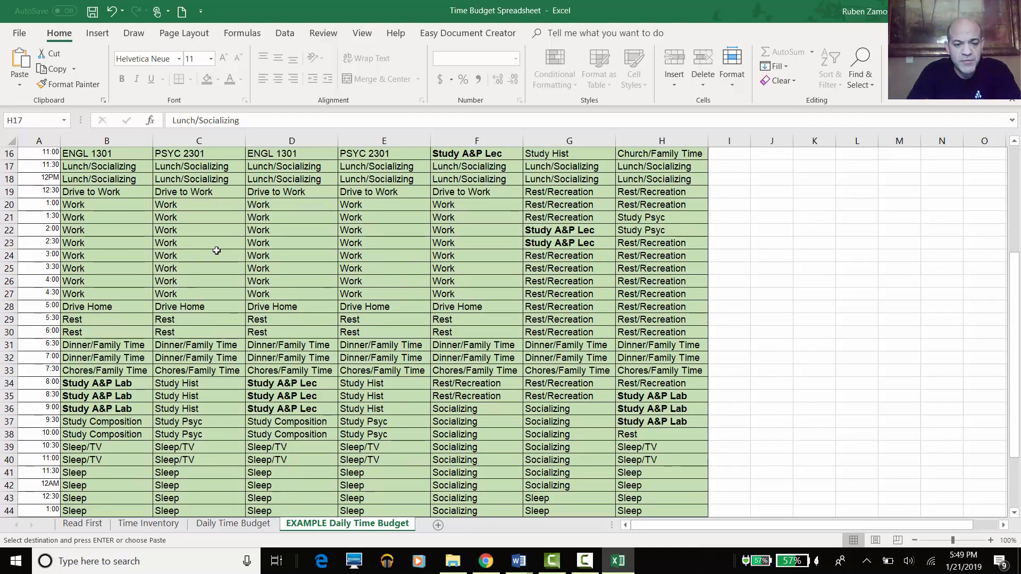
{"action": "scroll", "coordinate": [217, 255], "scroll_direction": "up", "scroll_amount": 4}
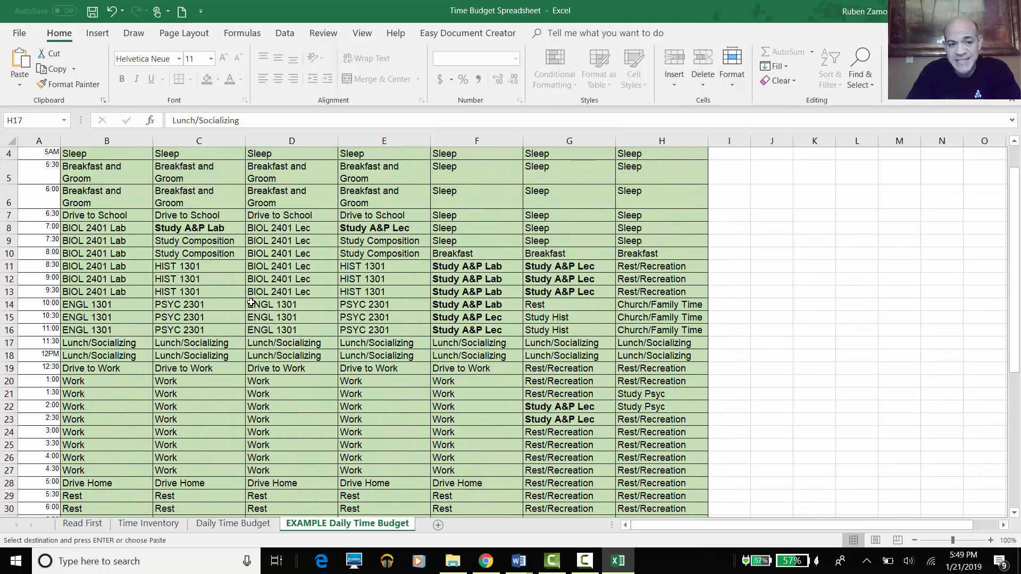
{"action": "scroll", "coordinate": [205, 292], "scroll_direction": "down", "scroll_amount": 2}
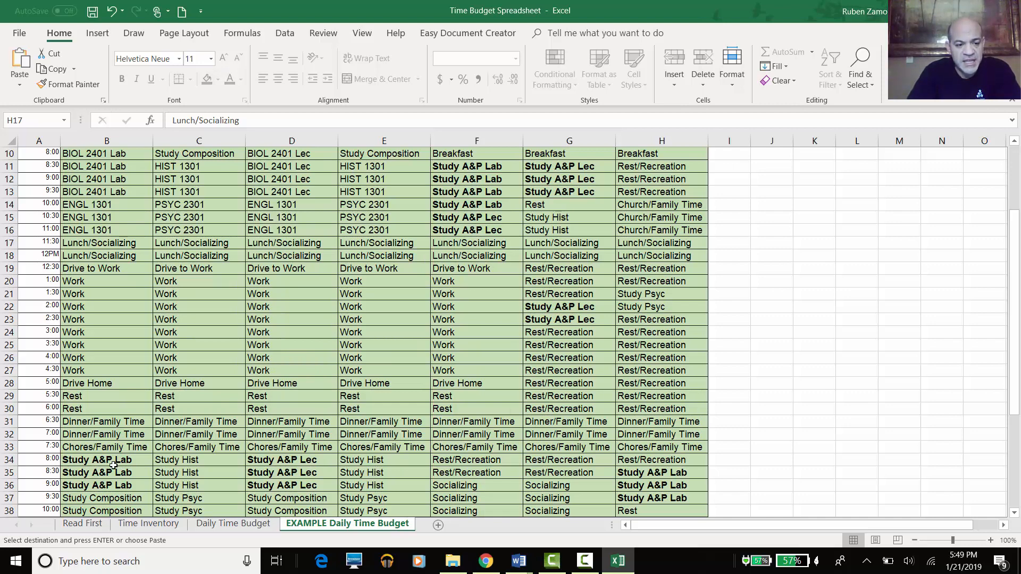
{"action": "scroll", "coordinate": [145, 411], "scroll_direction": "up", "scroll_amount": 2}
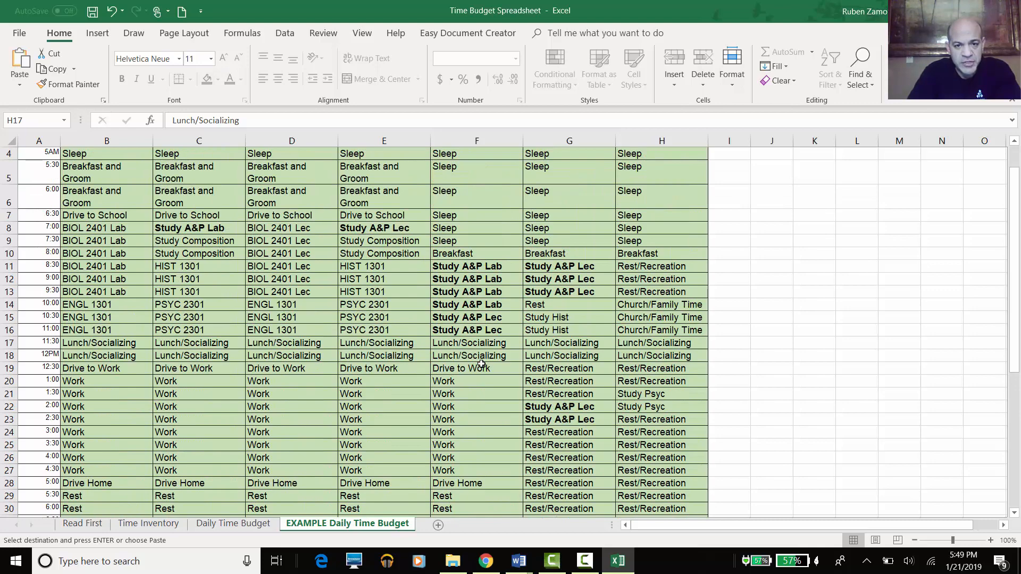
{"action": "scroll", "coordinate": [526, 274], "scroll_direction": "up", "scroll_amount": 1}
{"action": "scroll", "coordinate": [551, 391], "scroll_direction": "down", "scroll_amount": 6}
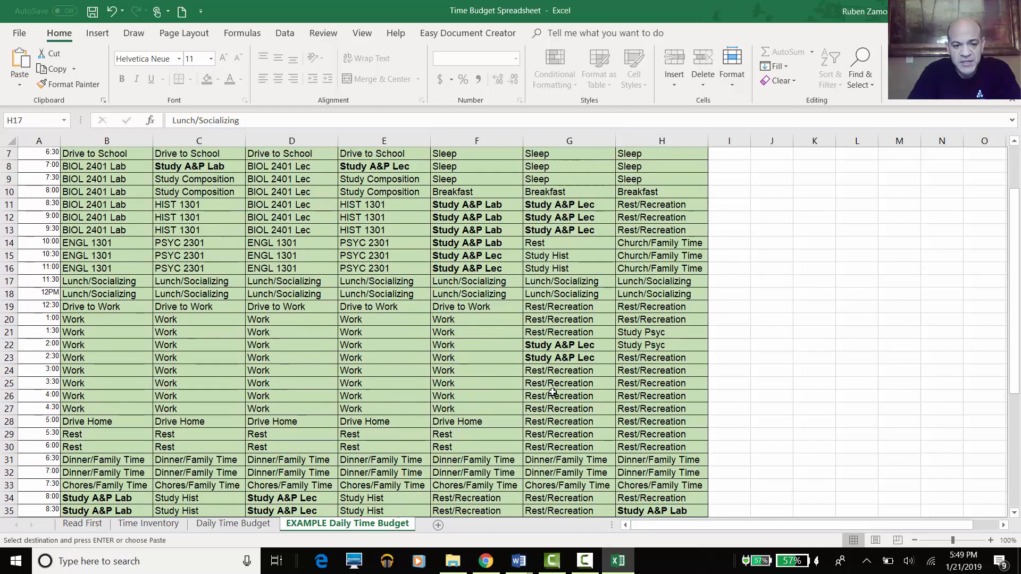
{"action": "scroll", "coordinate": [551, 391], "scroll_direction": "up", "scroll_amount": 5}
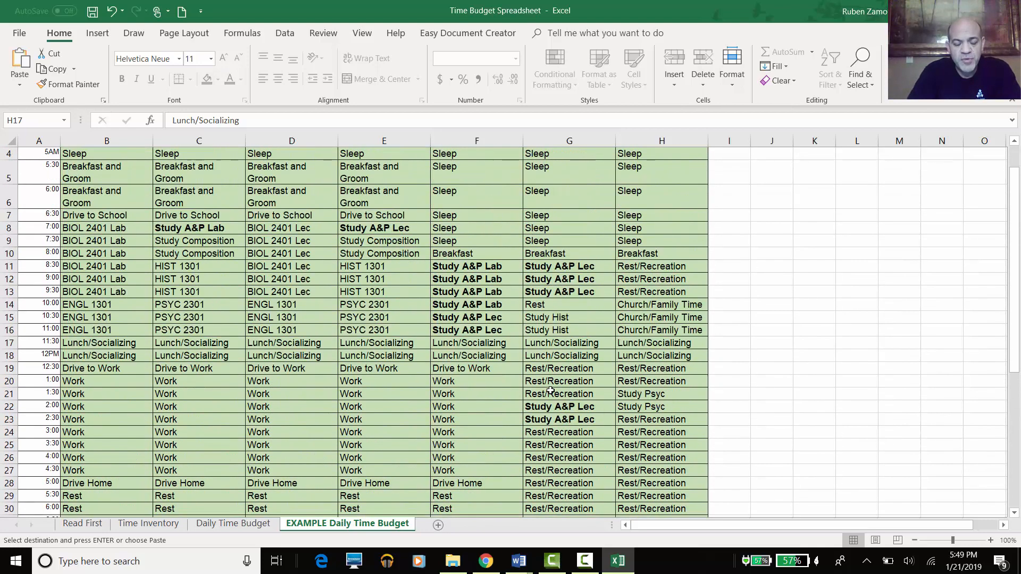
{"action": "scroll", "coordinate": [366, 340], "scroll_direction": "down", "scroll_amount": 1}
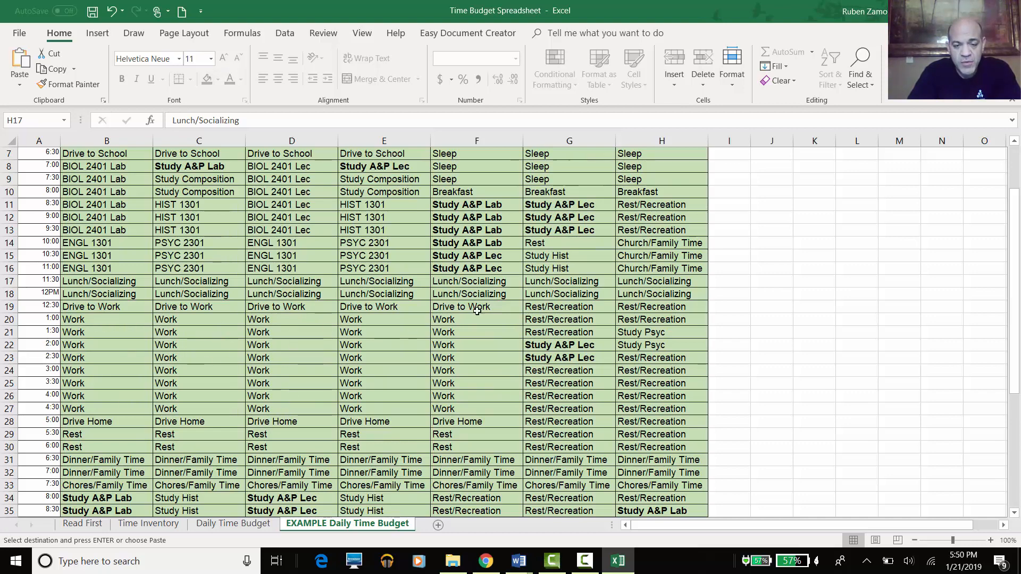
{"action": "scroll", "coordinate": [437, 394], "scroll_direction": "down", "scroll_amount": 3}
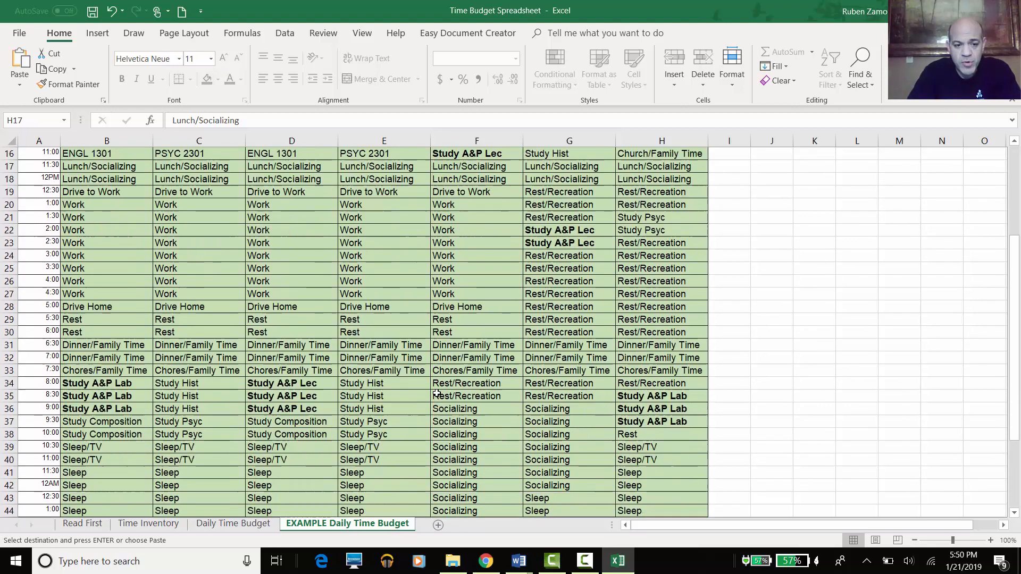
{"action": "scroll", "coordinate": [437, 394], "scroll_direction": "up", "scroll_amount": 4}
{"action": "scroll", "coordinate": [442, 373], "scroll_direction": "down", "scroll_amount": 2}
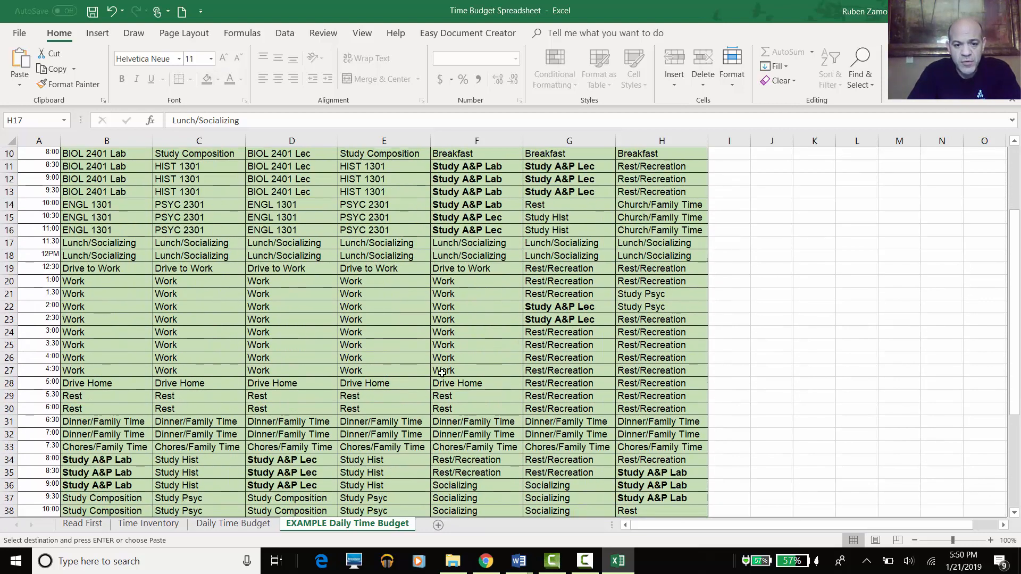
{"action": "scroll", "coordinate": [442, 373], "scroll_direction": "down", "scroll_amount": 2}
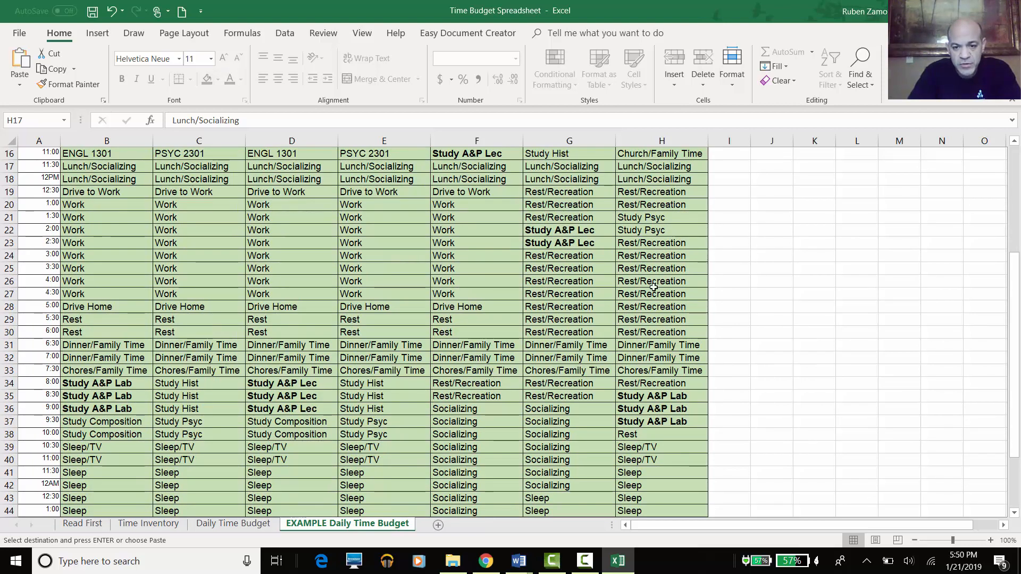
{"action": "scroll", "coordinate": [555, 372], "scroll_direction": "up", "scroll_amount": 4}
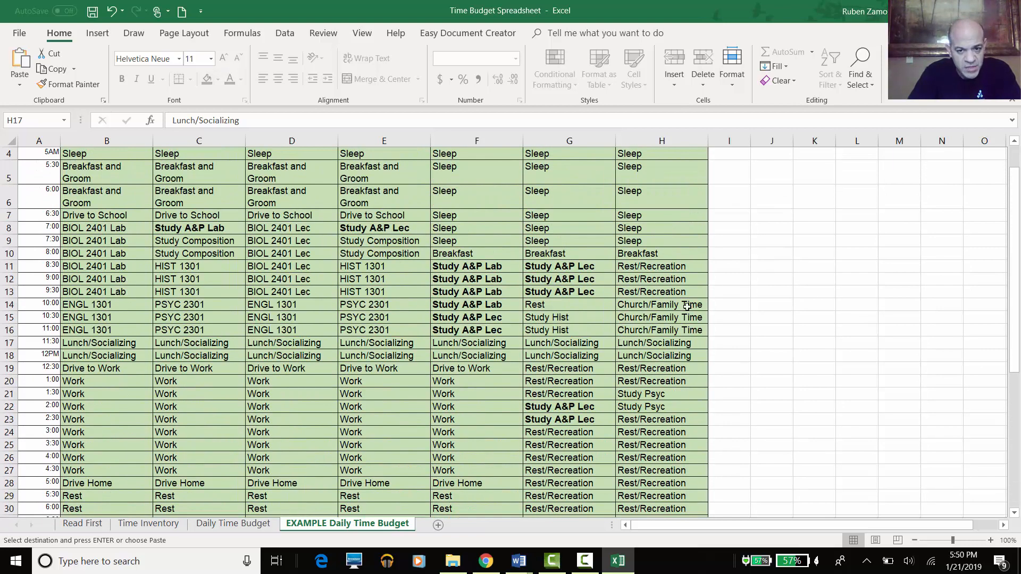
{"action": "scroll", "coordinate": [506, 340], "scroll_direction": "up", "scroll_amount": 1}
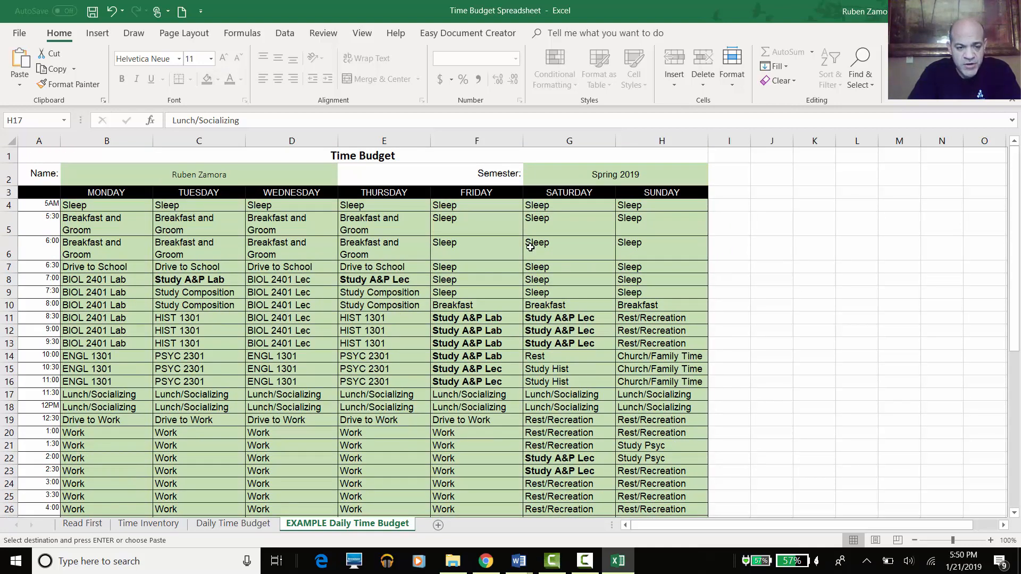
{"action": "scroll", "coordinate": [365, 369], "scroll_direction": "down", "scroll_amount": 2}
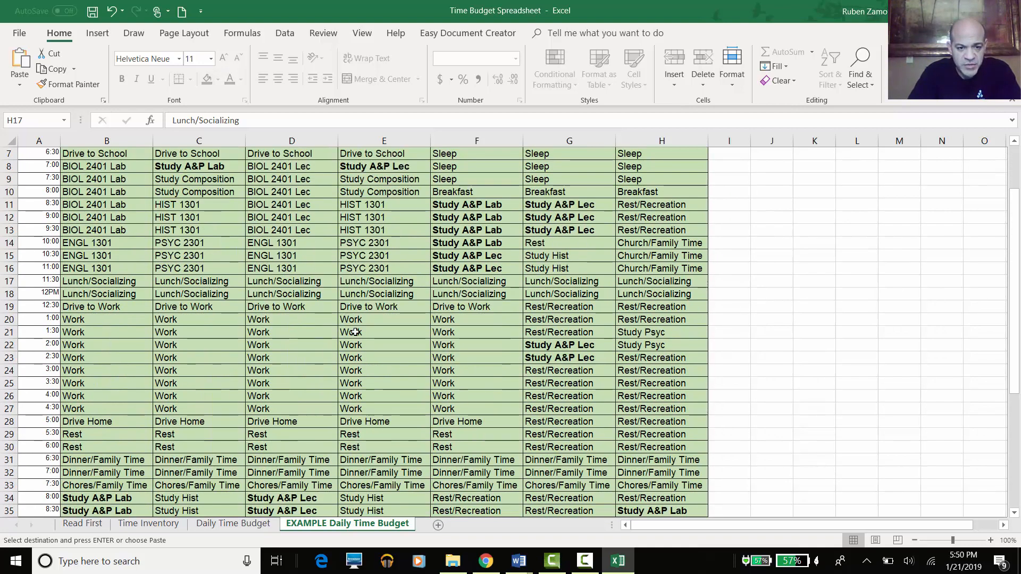
{"action": "scroll", "coordinate": [380, 313], "scroll_direction": "up", "scroll_amount": 1}
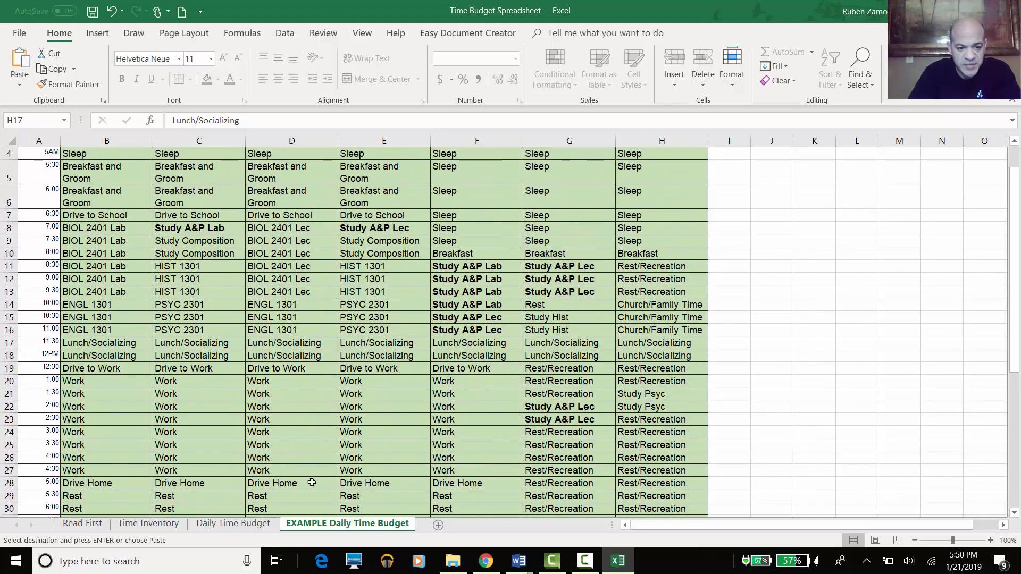
{"action": "left_click", "coordinate": [252, 524]}
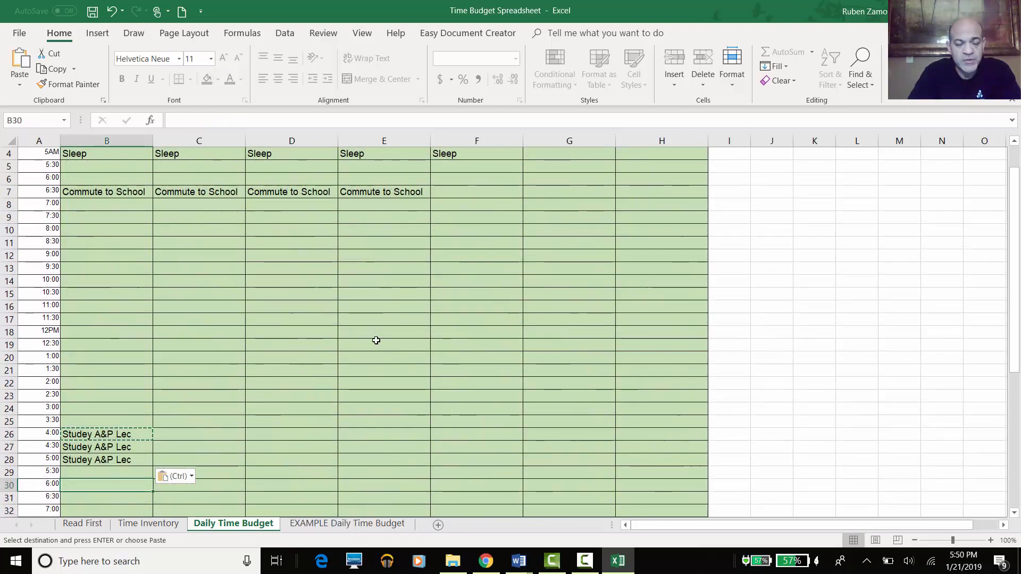
- Enter the student's full name in the merged Name field
{"action": "scroll", "coordinate": [380, 345], "scroll_direction": "up", "scroll_amount": 1}
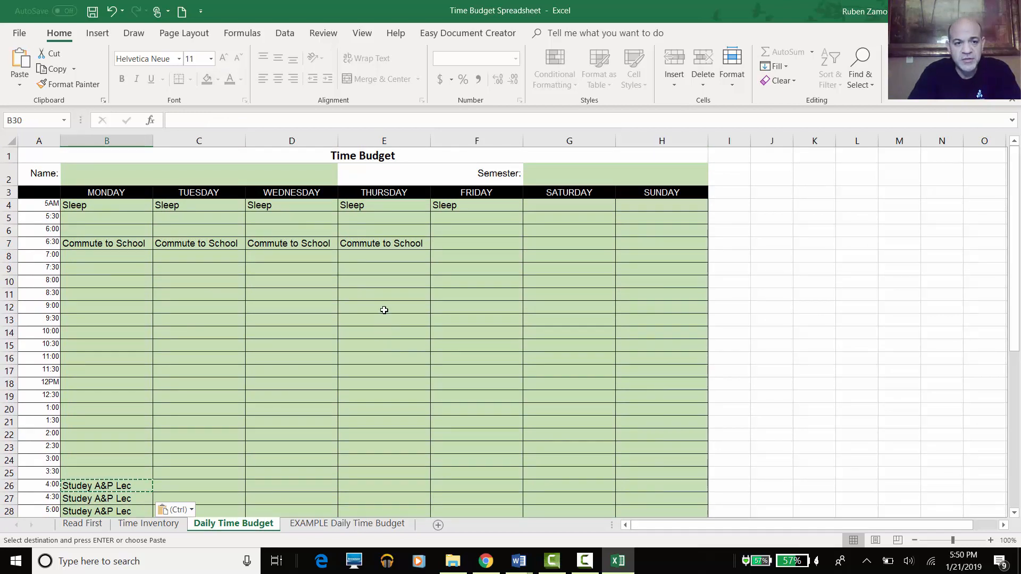
{"action": "left_click", "coordinate": [274, 177]}
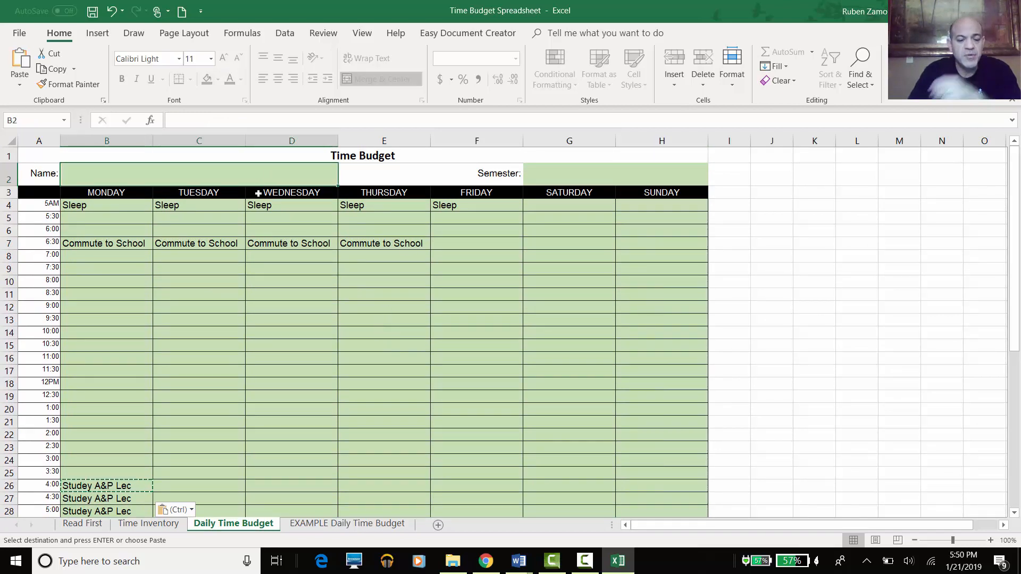
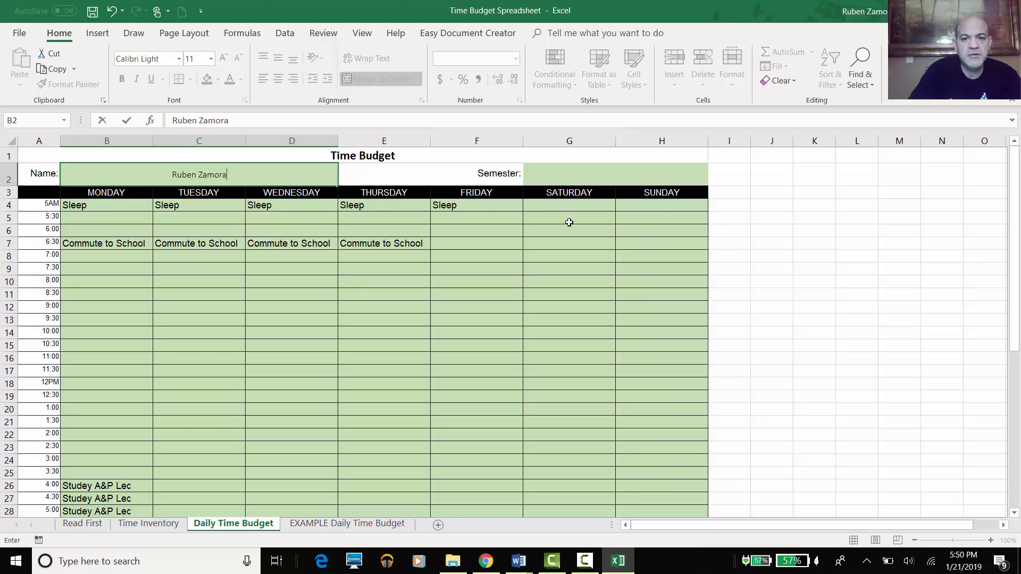
- Set the Semester field G2 to 'Spring 2019'
{"action": "left_click", "coordinate": [597, 173]}
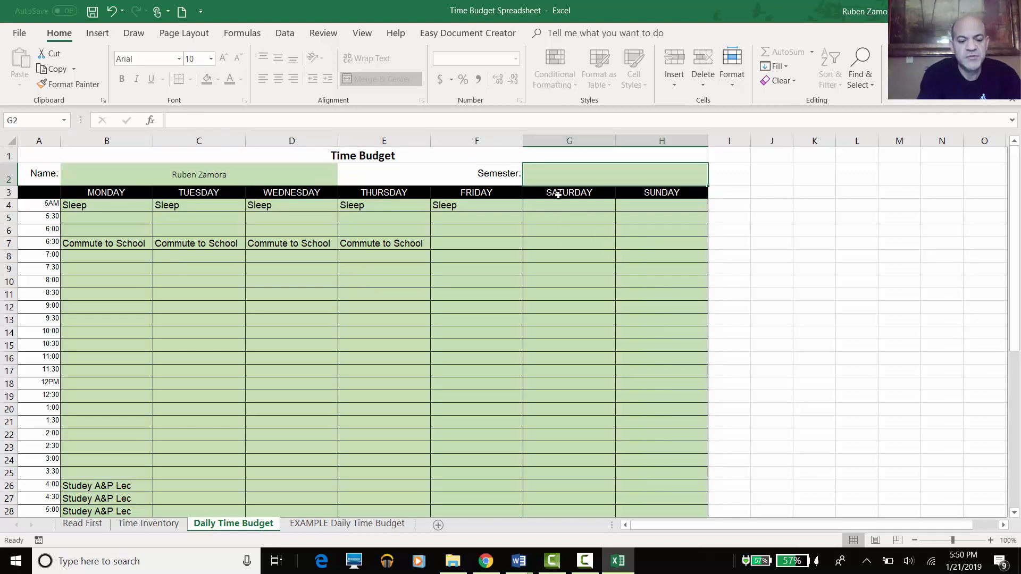
{"action": "type", "text": "Spring"}
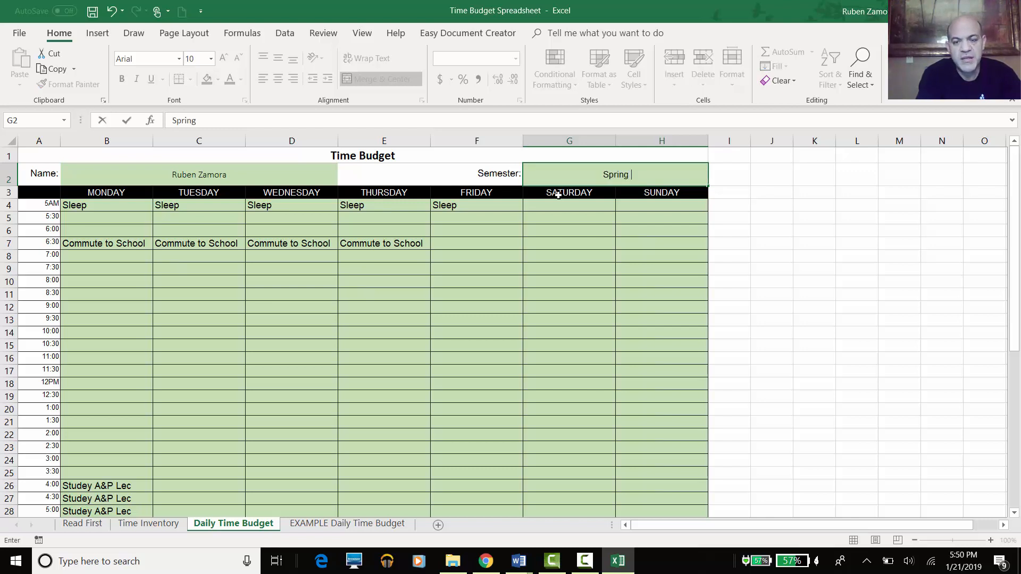
{"action": "type", "text": " 200"}
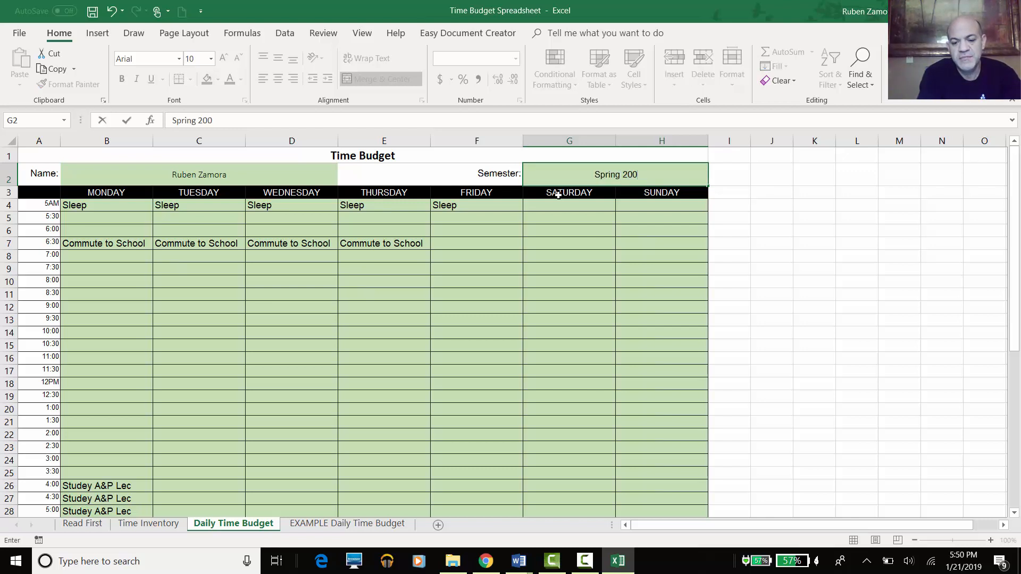
{"action": "key", "text": "BackSpace"}
{"action": "type", "text": "19"}
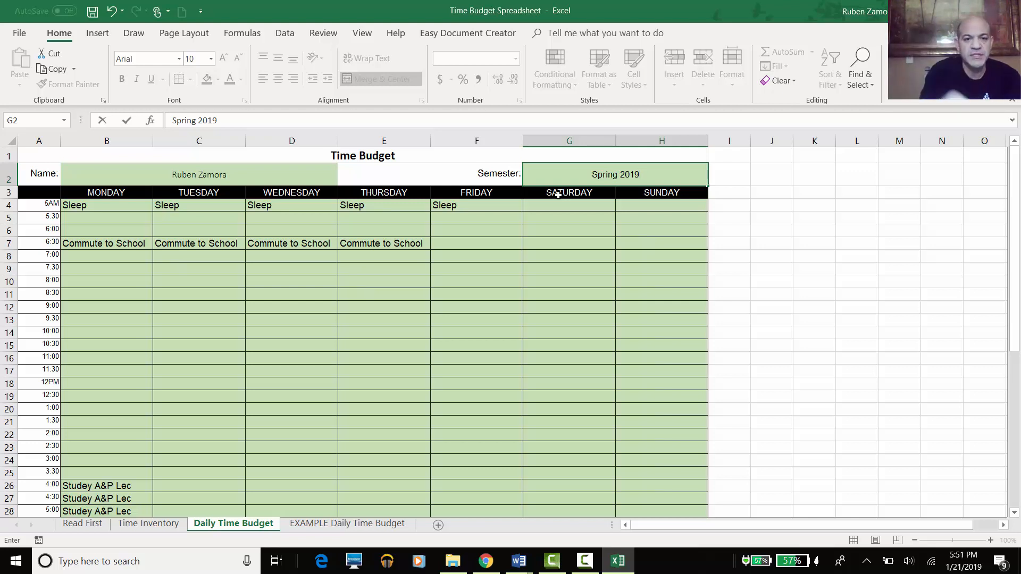
{"action": "scroll", "coordinate": [537, 277], "scroll_direction": "down", "scroll_amount": 2}
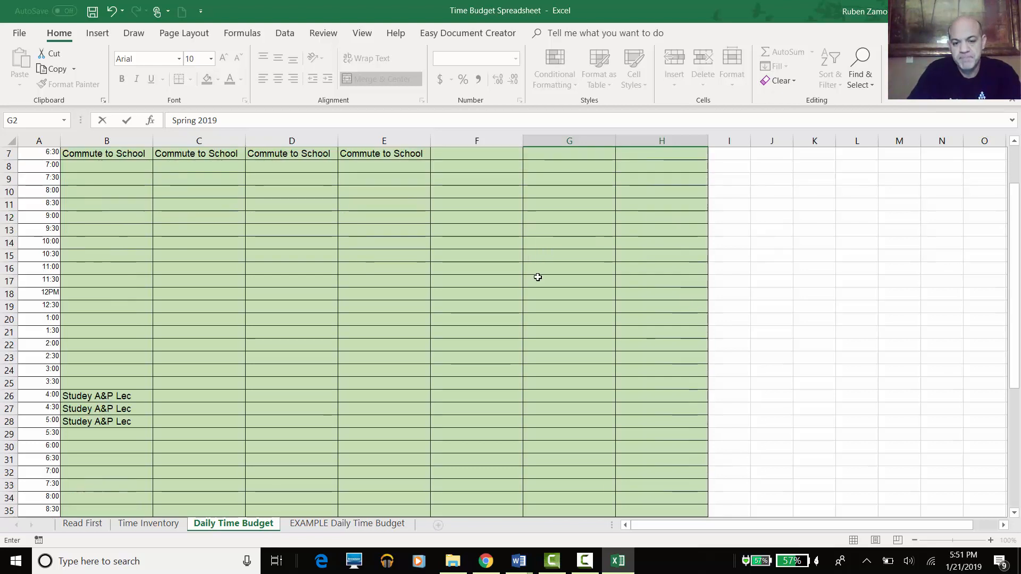
{"action": "scroll", "coordinate": [537, 277], "scroll_direction": "down", "scroll_amount": 6}
{"action": "scroll", "coordinate": [538, 279], "scroll_direction": "up", "scroll_amount": 7}
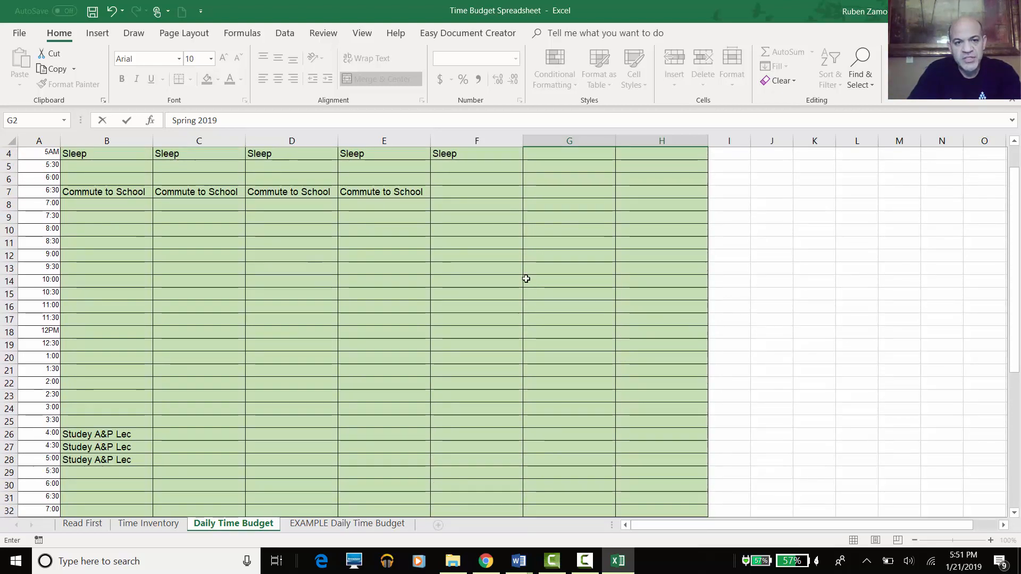
{"action": "scroll", "coordinate": [526, 279], "scroll_direction": "up", "scroll_amount": 1}
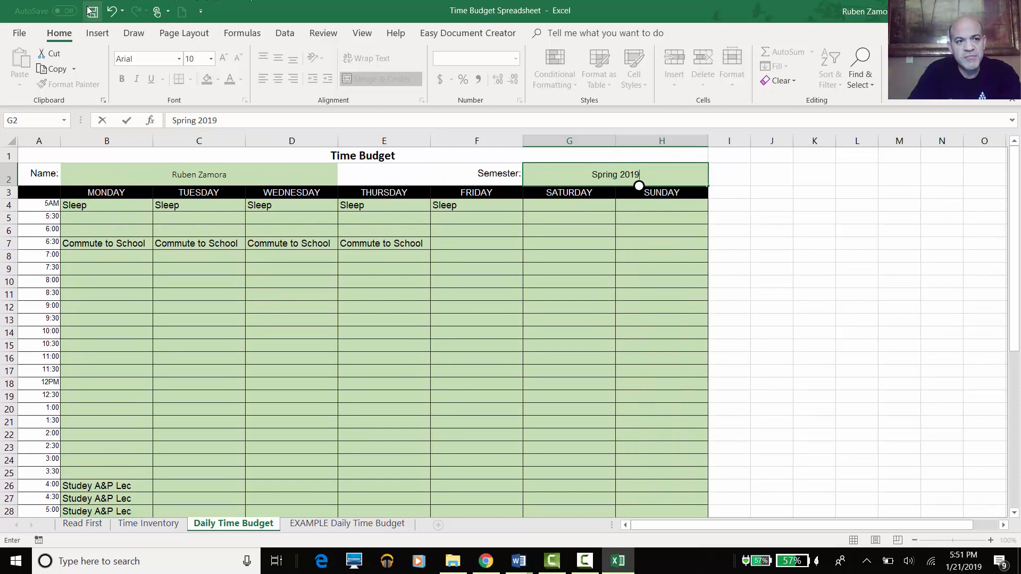
- Save the workbook and bring up the File > Save As page
{"action": "left_click", "coordinate": [92, 11]}
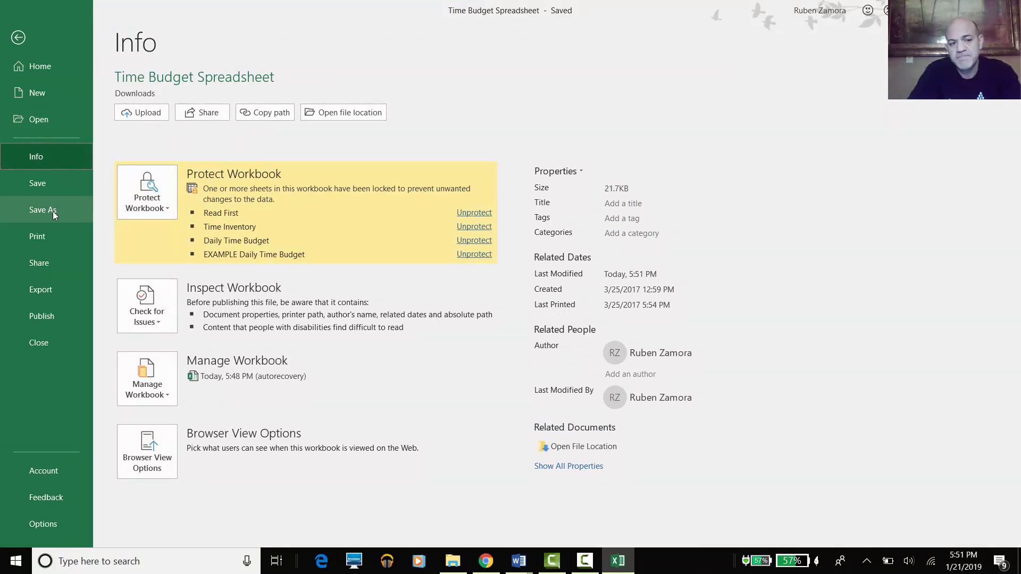
{"action": "left_click", "coordinate": [52, 212]}
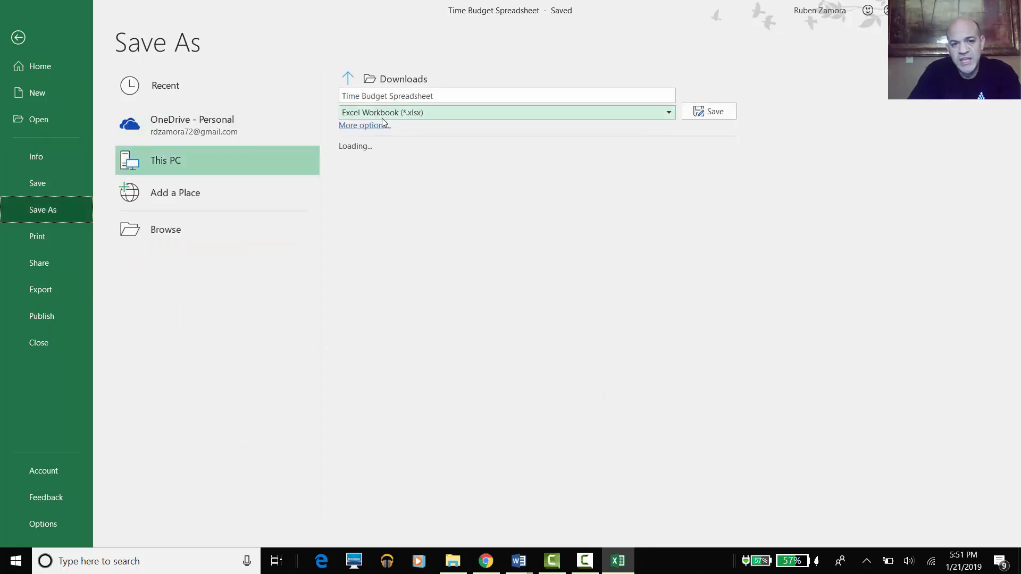
{"action": "left_click", "coordinate": [486, 561]}
- Review the required filename format in the Blackboard Student Time Budget instructions
{"action": "left_click", "coordinate": [86, 11]}
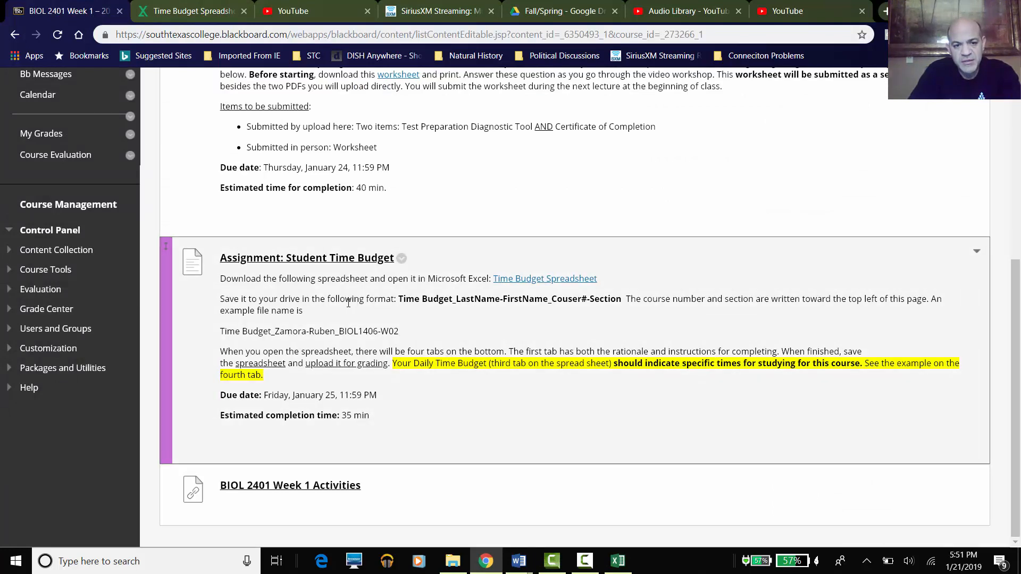
{"action": "left_click_drag", "start_coordinate": [403, 301], "coordinate": [450, 299]}
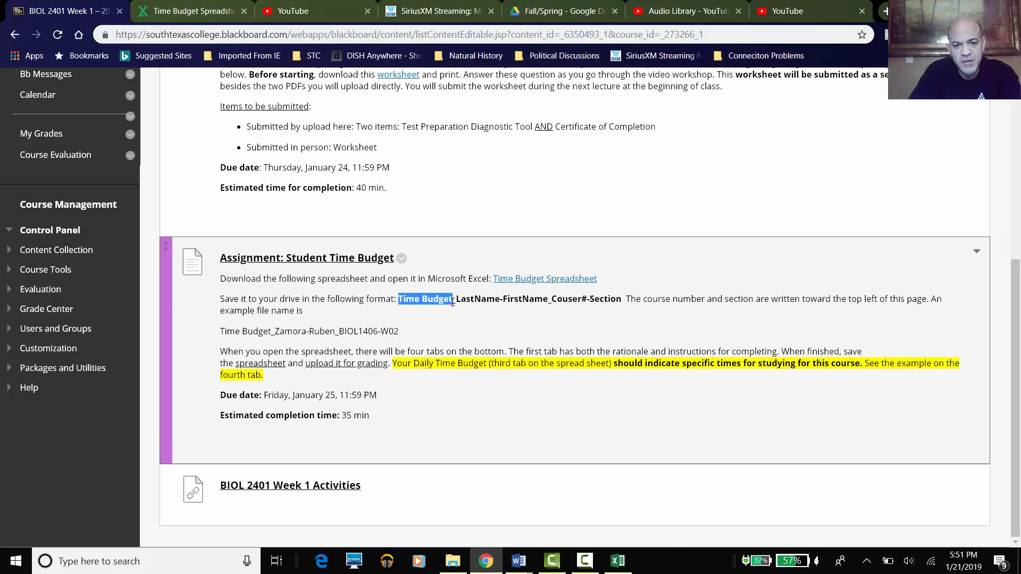
{"action": "left_click_drag", "start_coordinate": [458, 310], "coordinate": [453, 301]}
{"action": "left_click", "coordinate": [461, 322]}
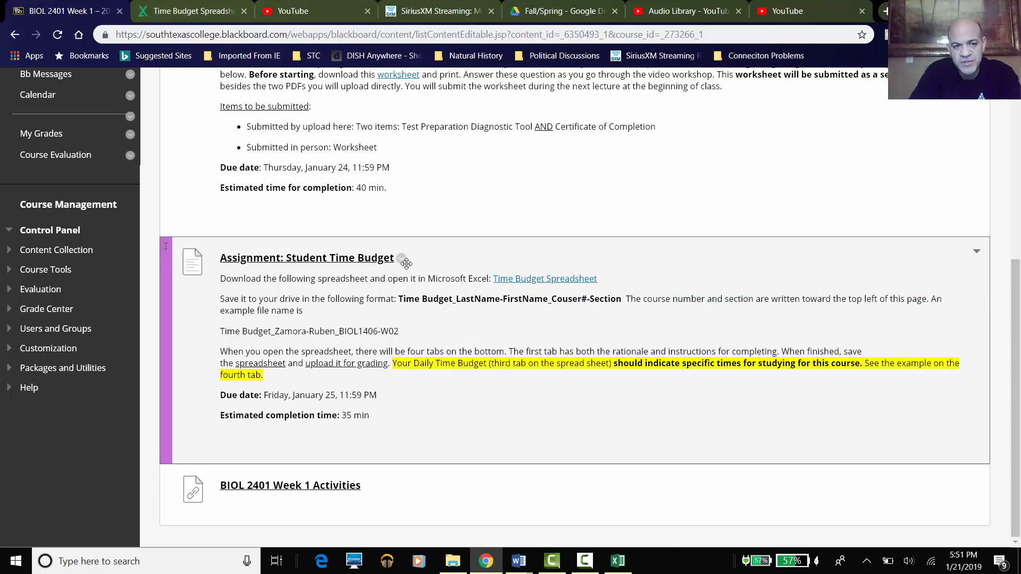
{"action": "scroll", "coordinate": [412, 265], "scroll_direction": "up", "scroll_amount": 3}
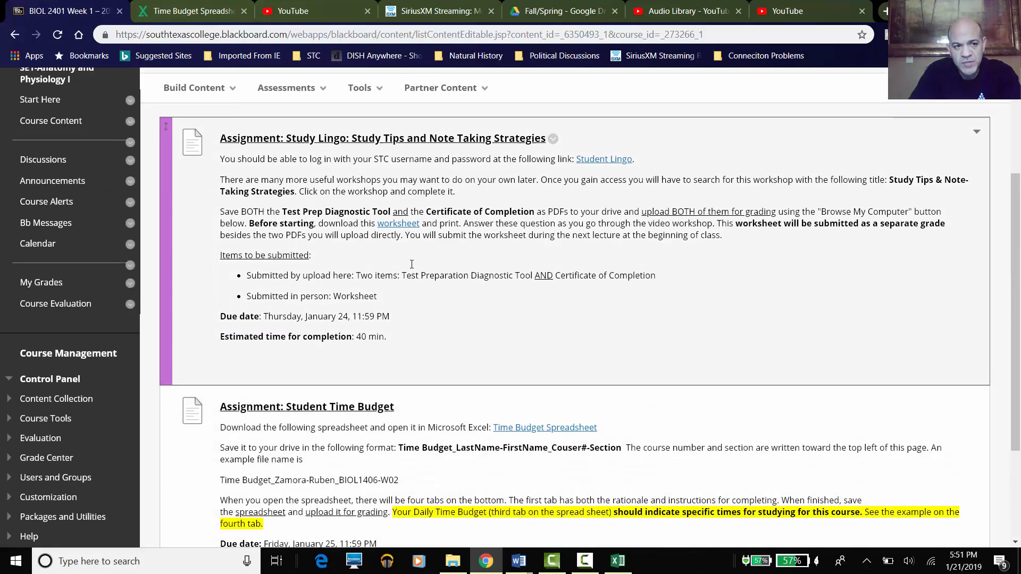
{"action": "scroll", "coordinate": [412, 265], "scroll_direction": "up", "scroll_amount": 4}
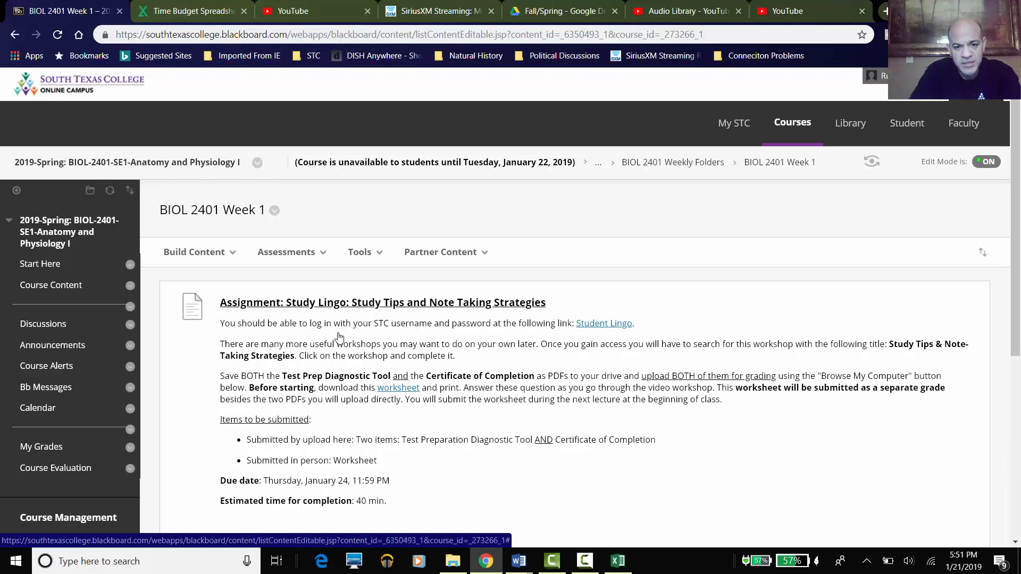
{"action": "scroll", "coordinate": [449, 418], "scroll_direction": "down", "scroll_amount": 1}
{"action": "scroll", "coordinate": [448, 418], "scroll_direction": "down", "scroll_amount": 5}
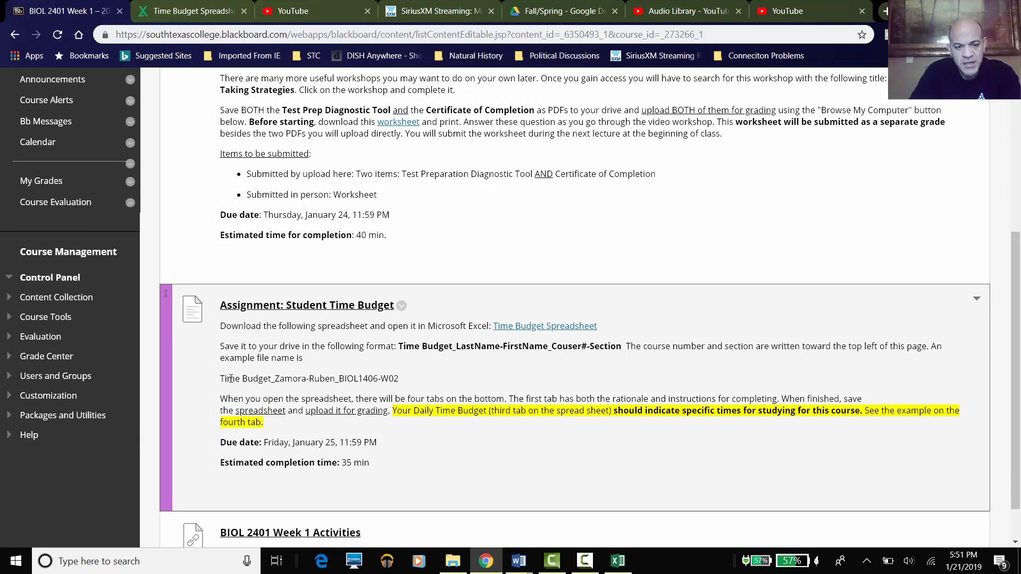
{"action": "scroll", "coordinate": [231, 379], "scroll_direction": "up", "scroll_amount": 5}
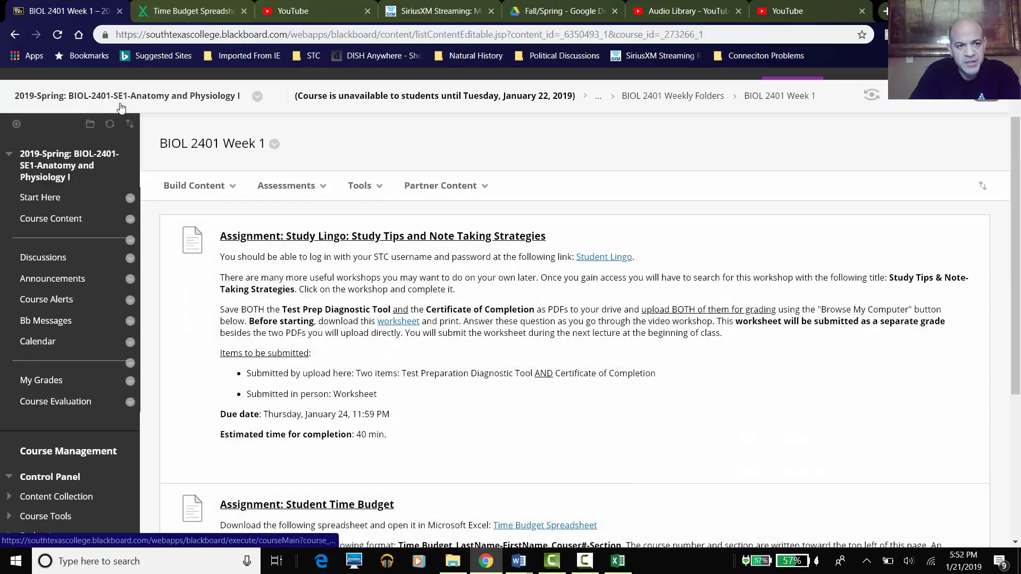
{"action": "scroll", "coordinate": [262, 342], "scroll_direction": "down", "scroll_amount": 3}
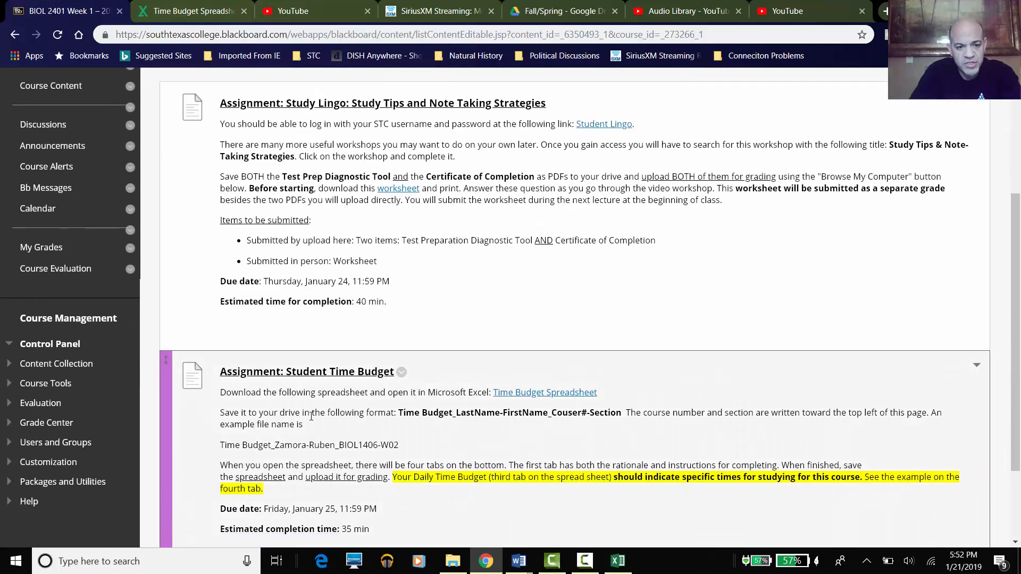
{"action": "scroll", "coordinate": [311, 416], "scroll_direction": "down", "scroll_amount": 1}
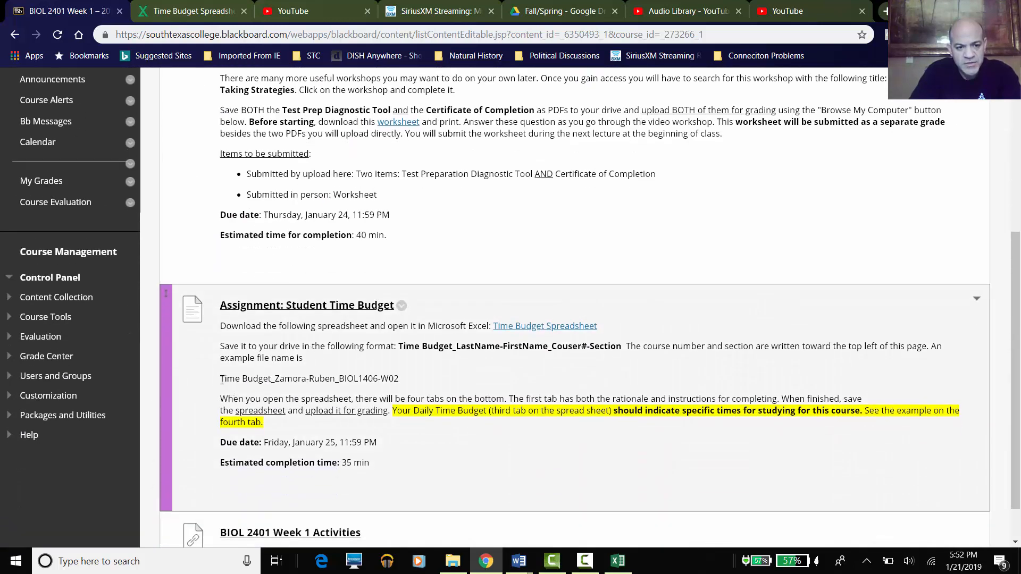
- Copy the example file name from the assignment instructions
{"action": "left_click_drag", "start_coordinate": [222, 379], "coordinate": [397, 379]}
{"action": "right_click", "coordinate": [377, 377]}
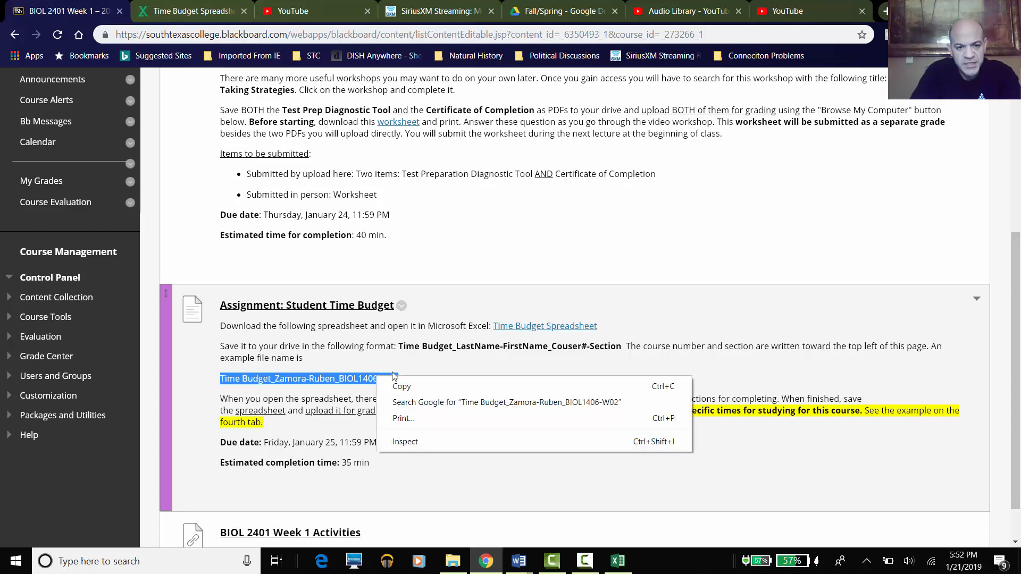
{"action": "left_click", "coordinate": [396, 385]}
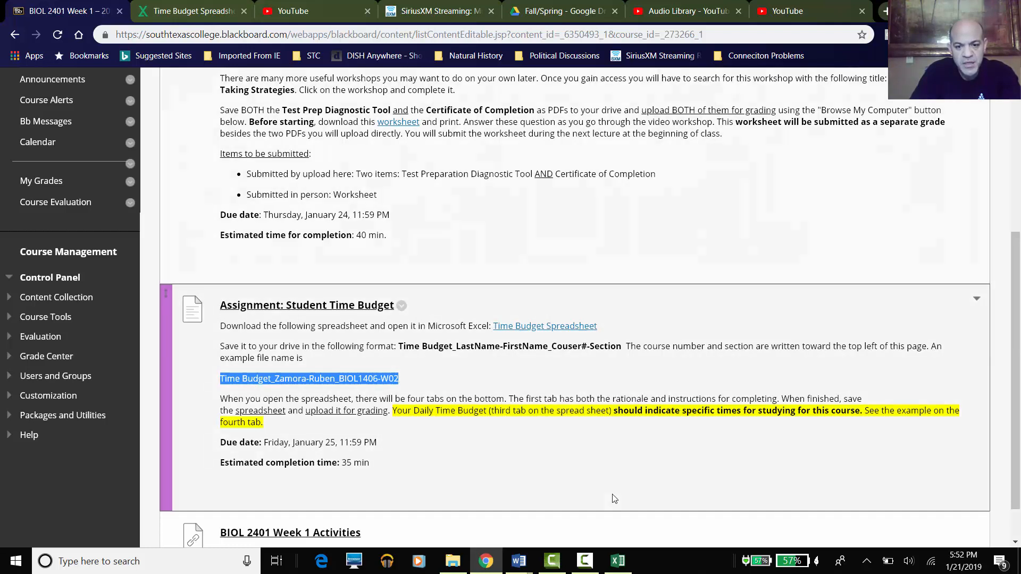
{"action": "left_click", "coordinate": [617, 561]}
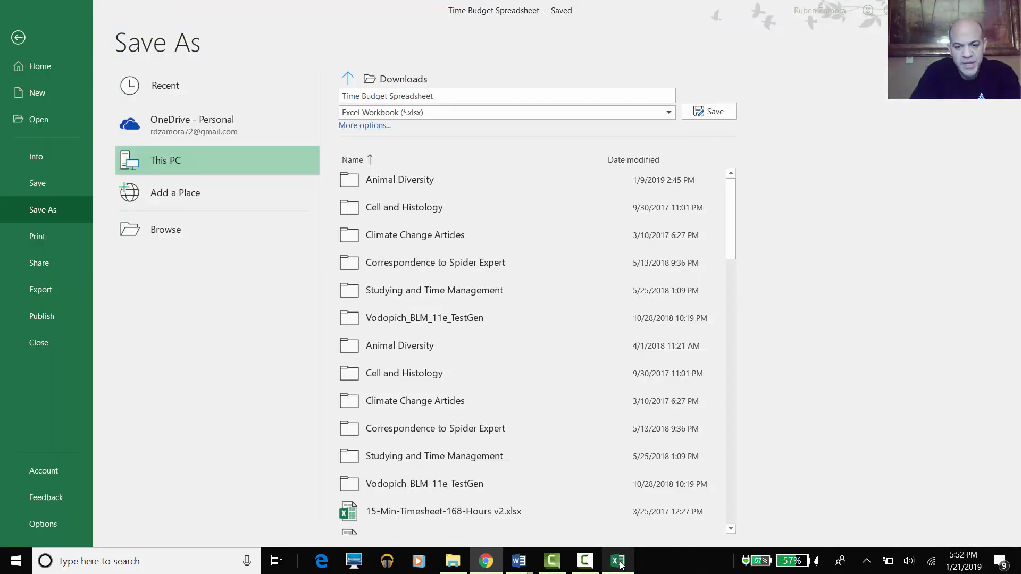
- Save the workbook under the pasted example name, changing 1406 to 2401 and W02 to SE1
{"action": "left_click", "coordinate": [465, 96]}
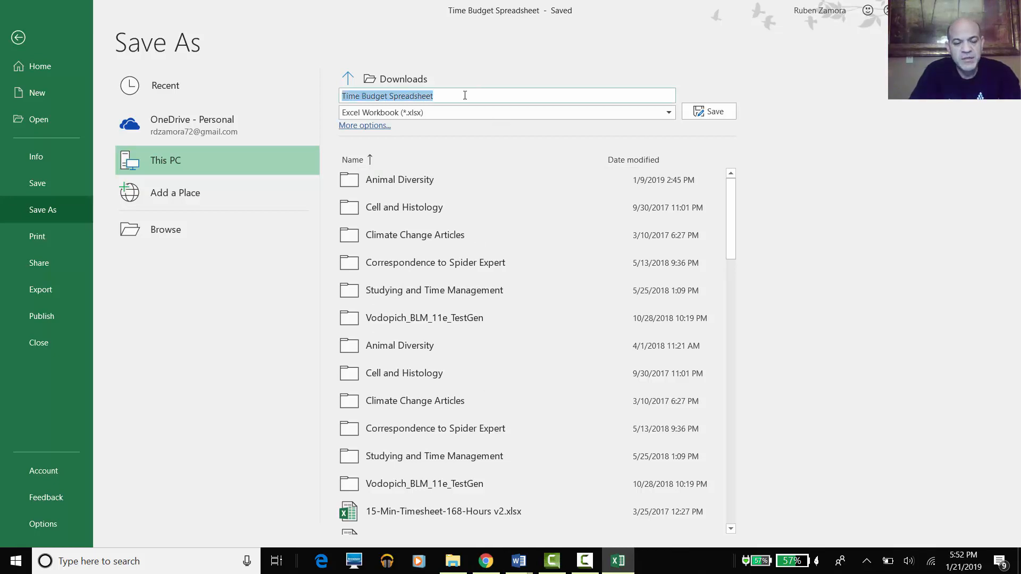
{"action": "key", "text": "ctrl+v"}
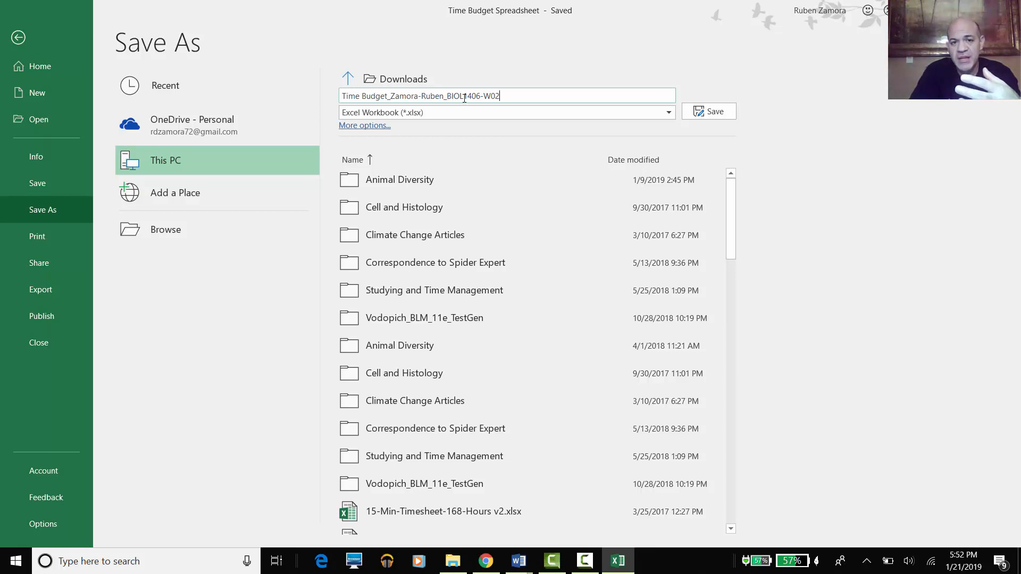
{"action": "left_click_drag", "start_coordinate": [466, 97], "coordinate": [480, 98]}
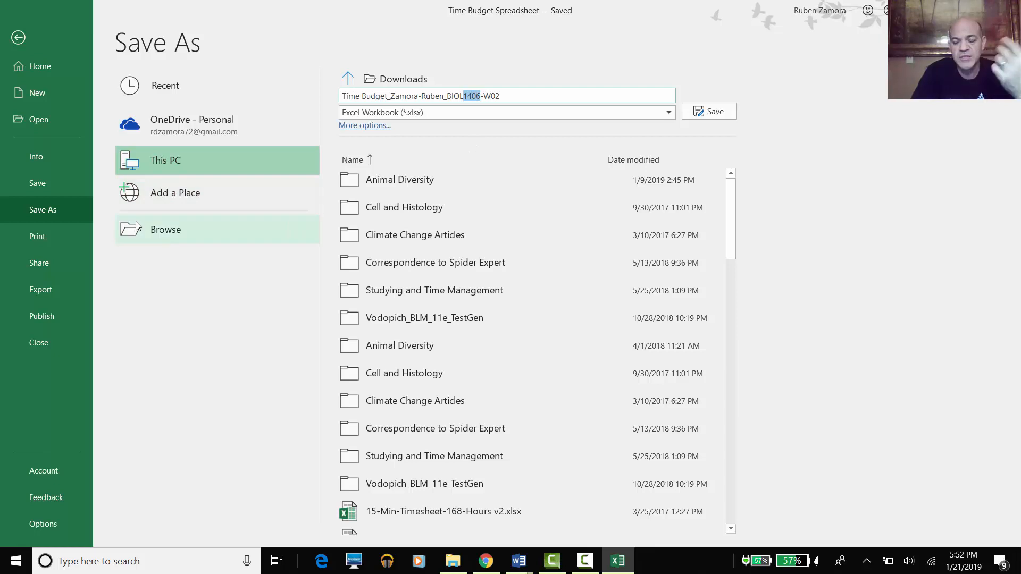
{"action": "type", "text": "2401"}
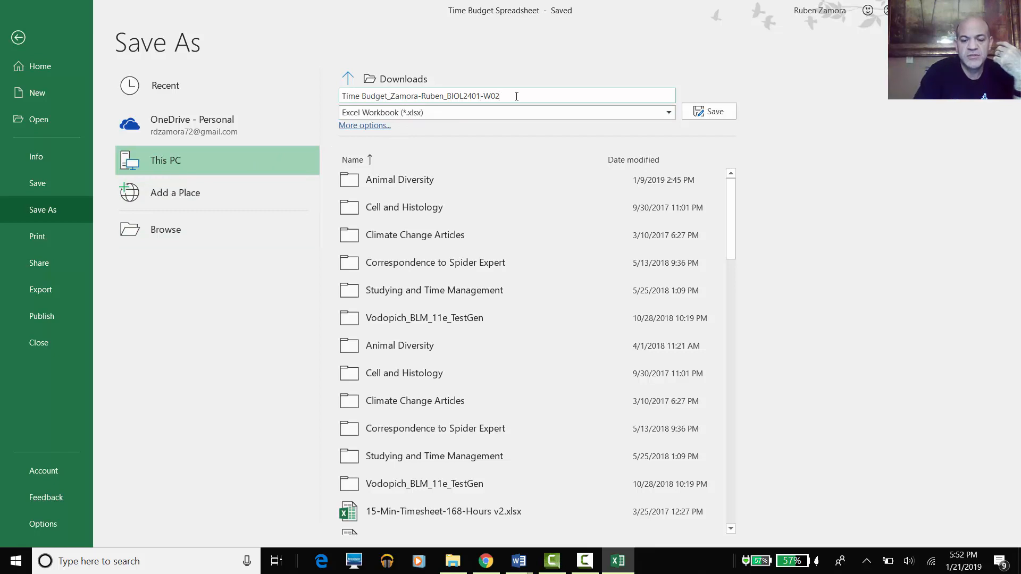
{"action": "key", "text": "BackSpace"}
{"action": "key", "text": "BackSpace"}
{"action": "key", "text": "BackSpace"}
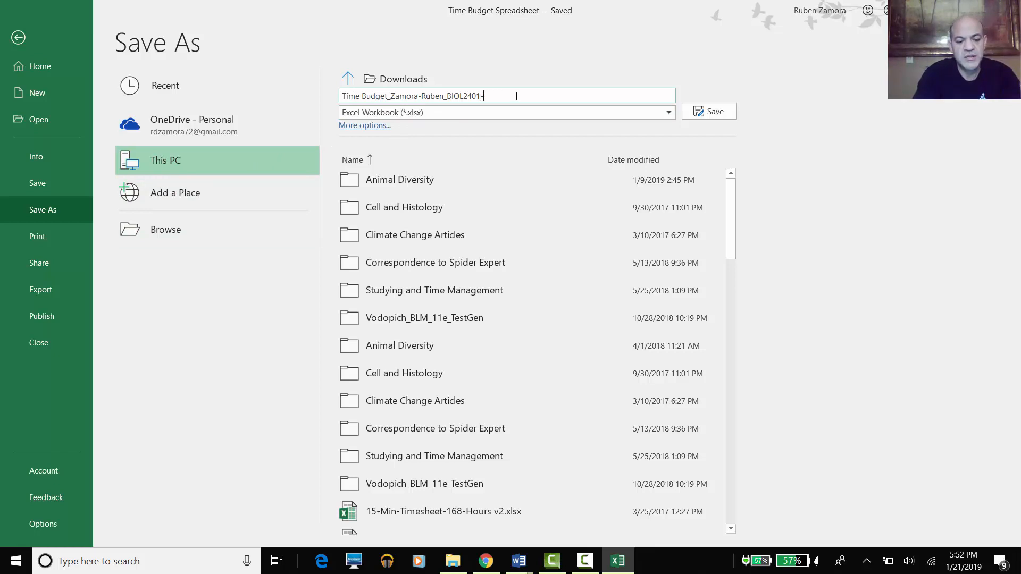
{"action": "type", "text": "SE1"}
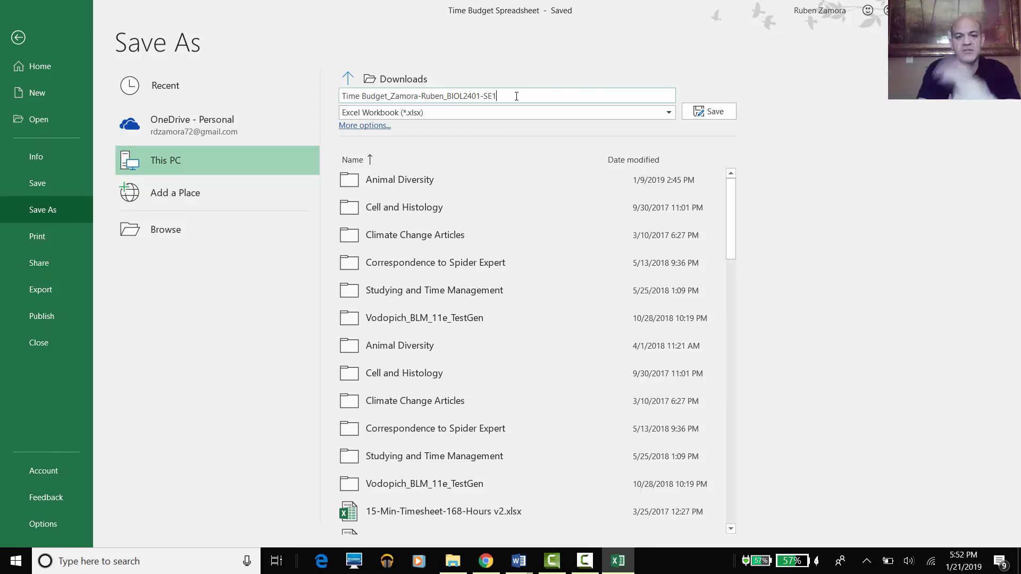
{"action": "left_click", "coordinate": [721, 113]}
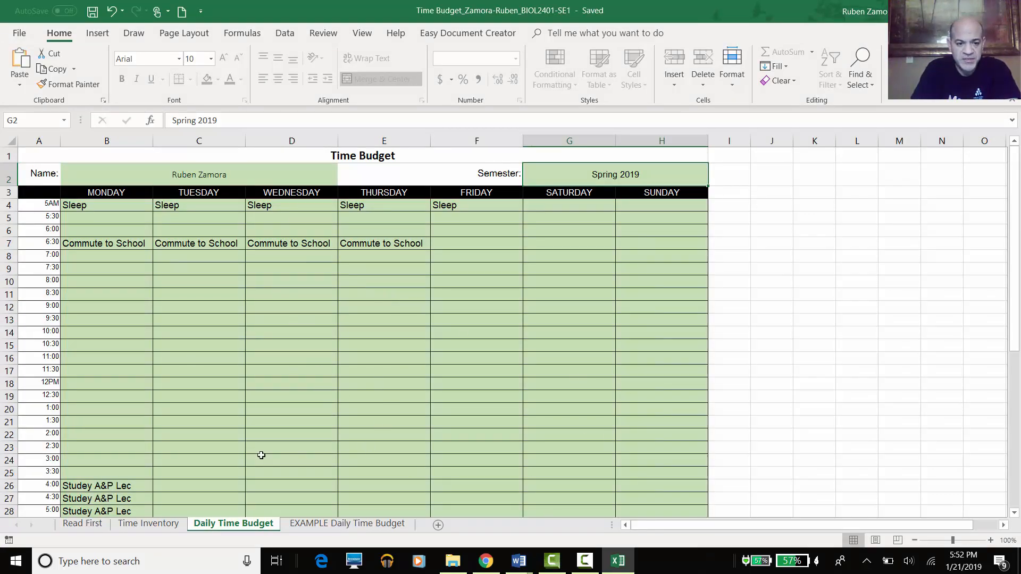
{"action": "left_click", "coordinate": [154, 524]}
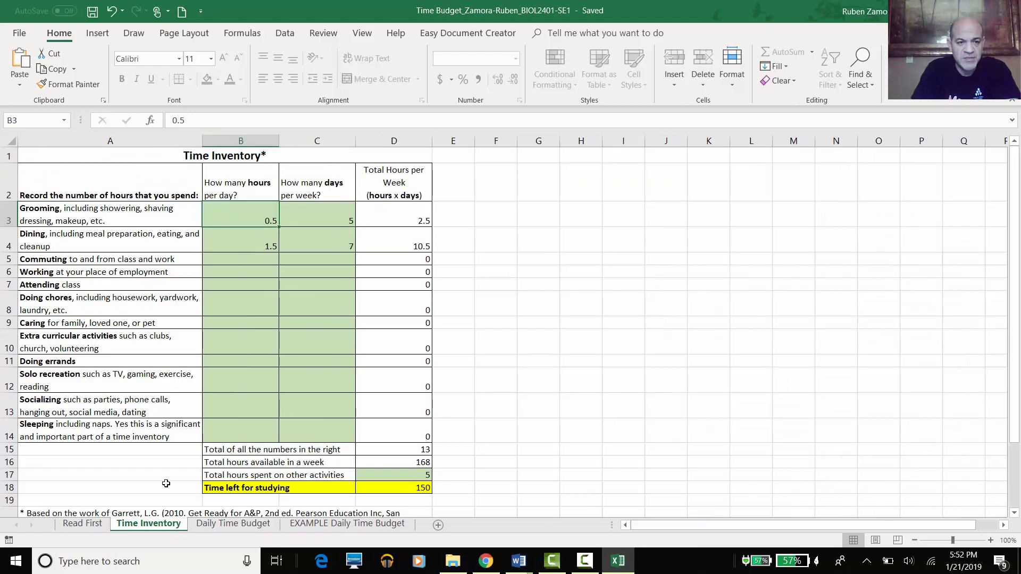
{"action": "left_click", "coordinate": [485, 562]}
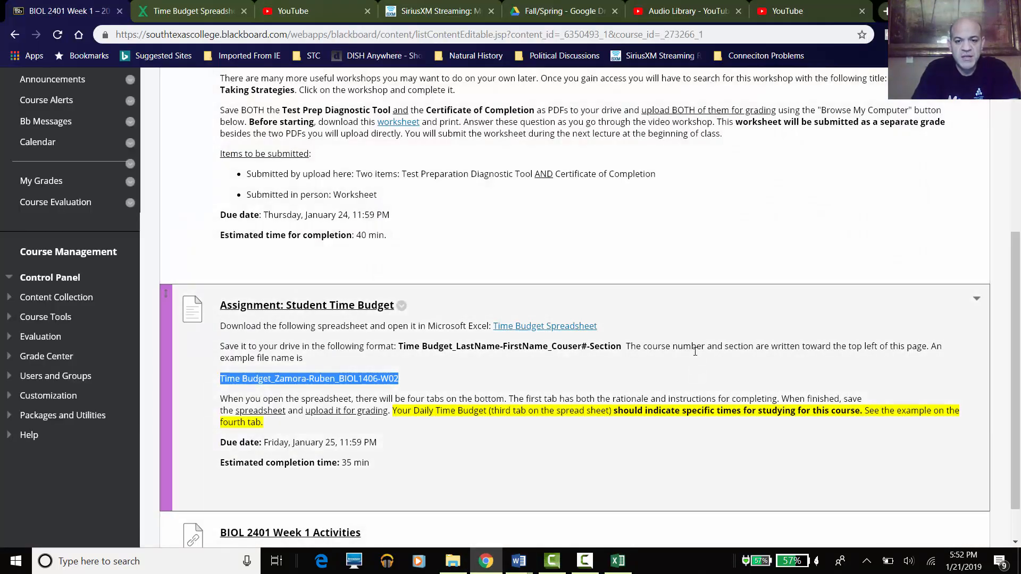
- Open the Student Time Budget assignment upload page
{"action": "left_click", "coordinate": [696, 349]}
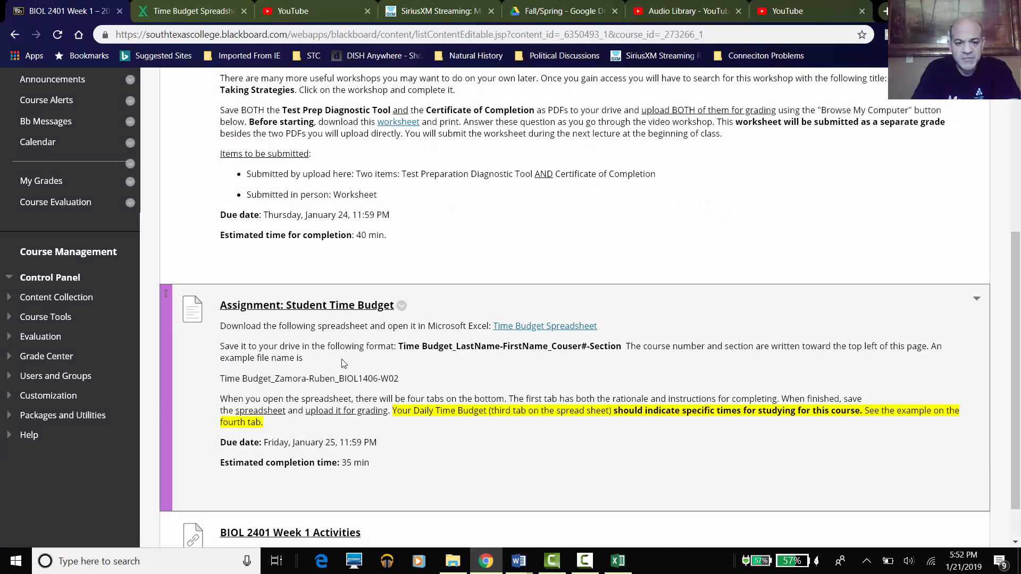
{"action": "left_click", "coordinate": [332, 307]}
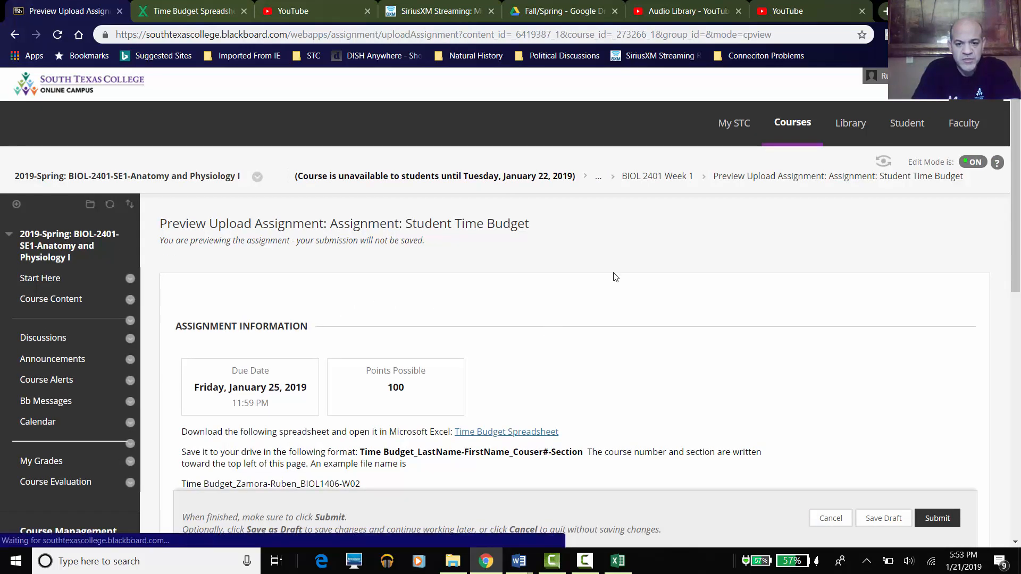
{"action": "scroll", "coordinate": [621, 283], "scroll_direction": "down", "scroll_amount": 5}
{"action": "scroll", "coordinate": [620, 282], "scroll_direction": "down", "scroll_amount": 2}
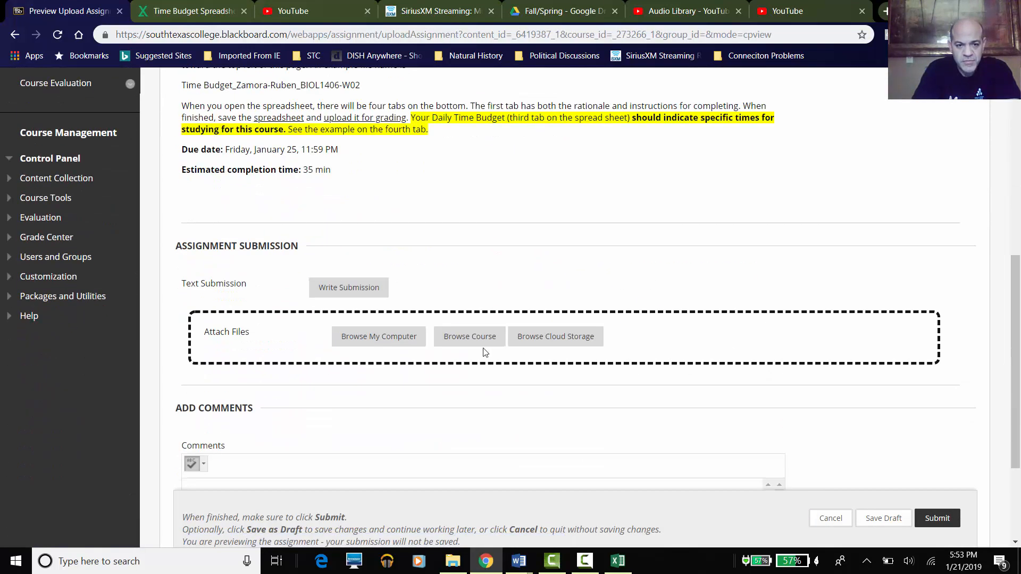
- Attach the newest BIOL2401-SE1 workbook from Downloads, sorted by date, to the submission
{"action": "left_click", "coordinate": [378, 336]}
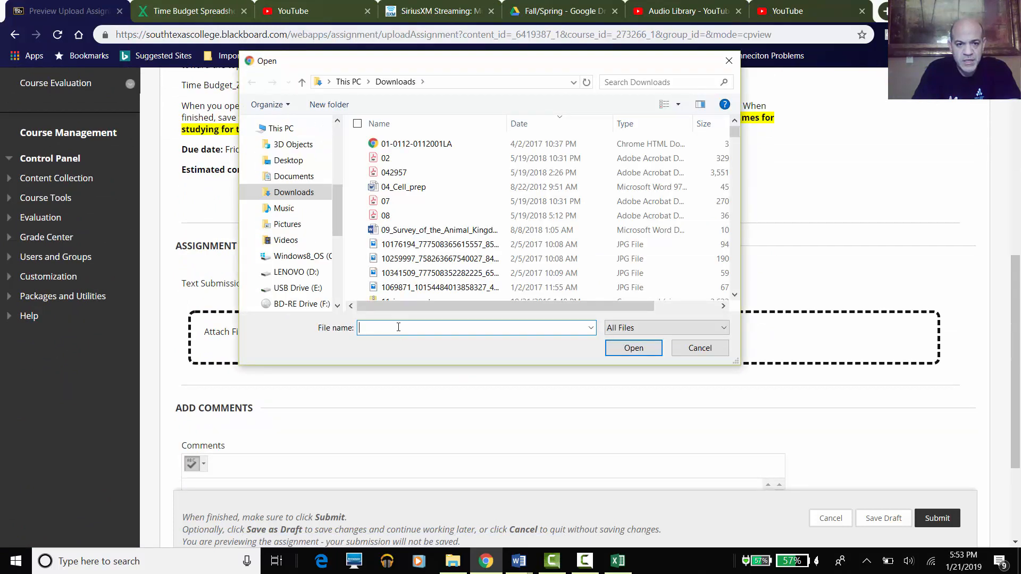
{"action": "scroll", "coordinate": [345, 226], "scroll_direction": "up", "scroll_amount": 3}
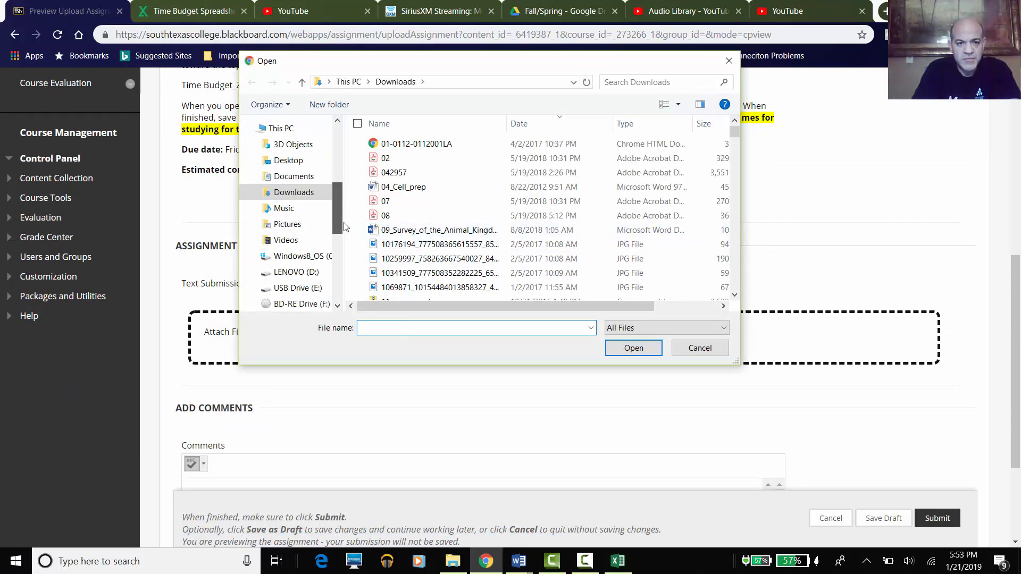
{"action": "scroll", "coordinate": [345, 196], "scroll_direction": "up", "scroll_amount": 3}
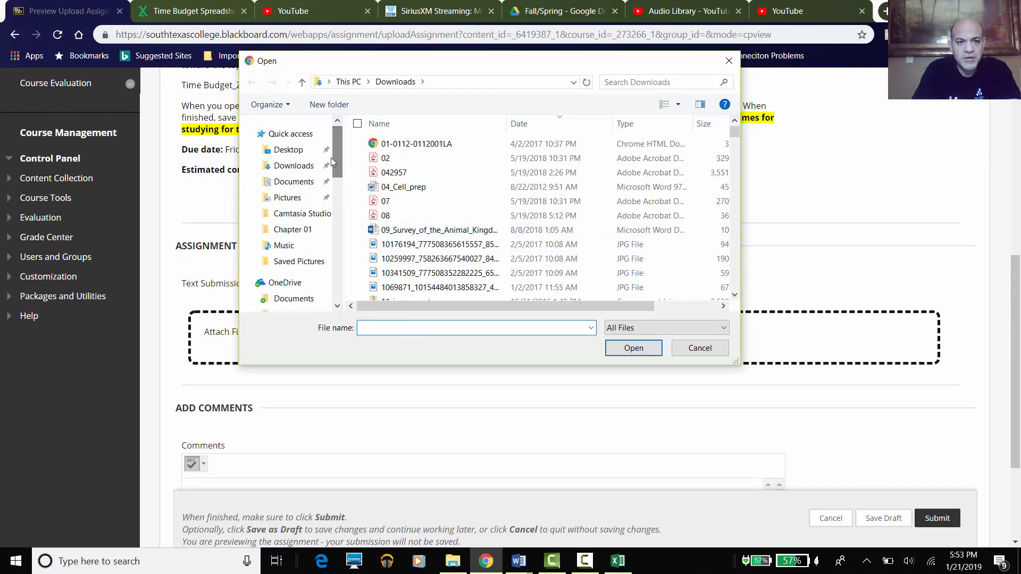
{"action": "left_click", "coordinate": [308, 170]}
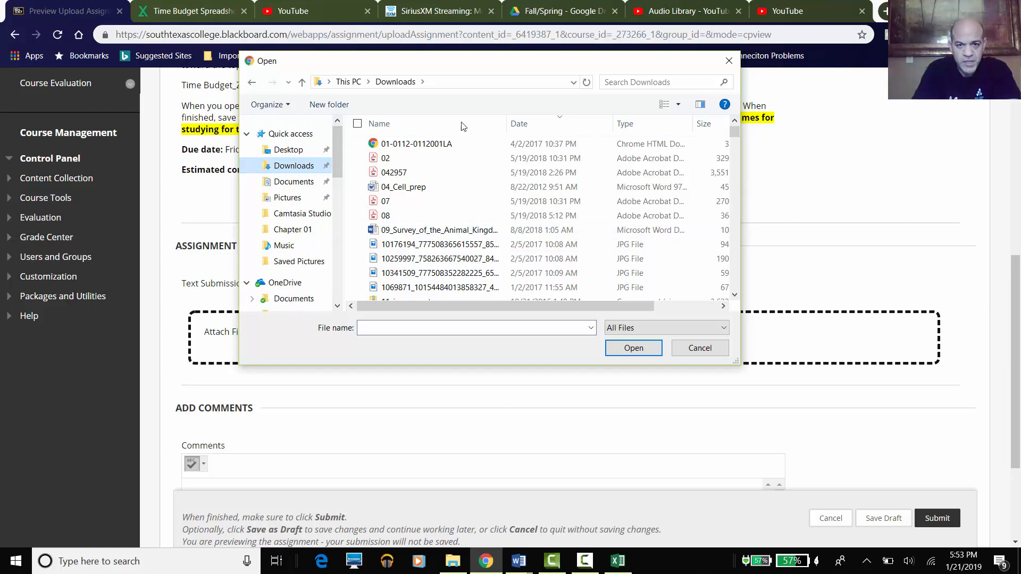
{"action": "left_click", "coordinate": [537, 124]}
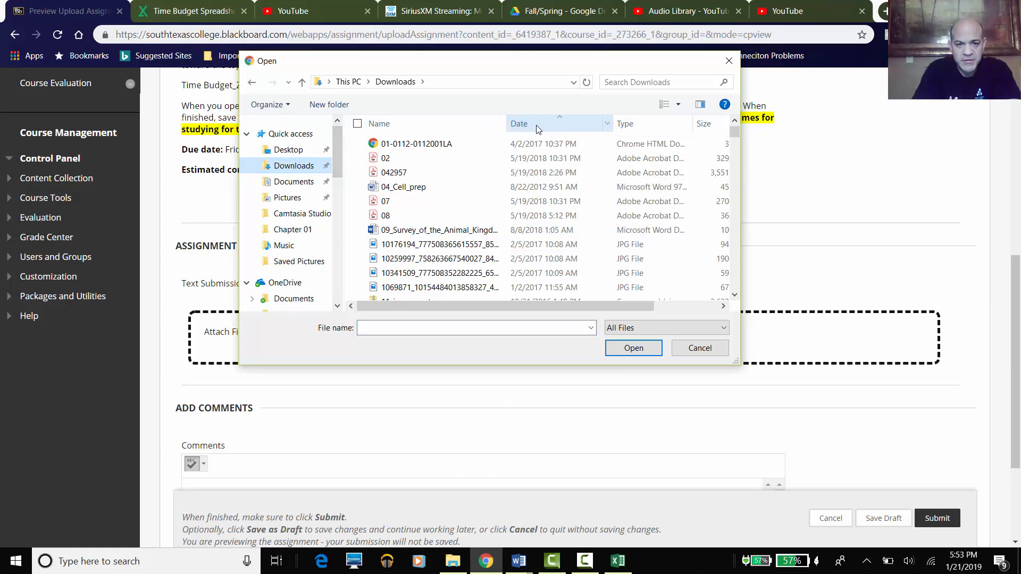
{"action": "left_click", "coordinate": [536, 125]}
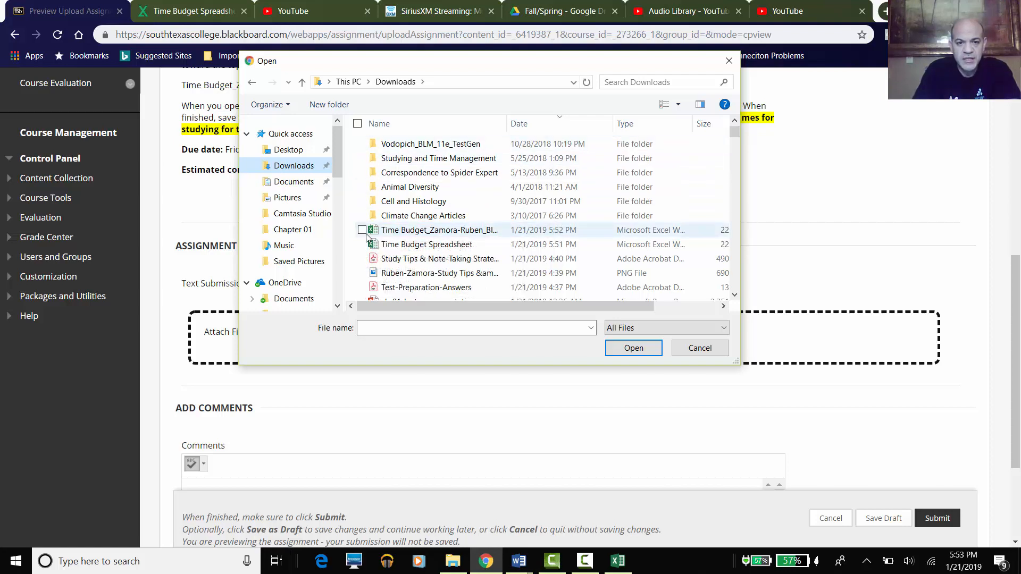
{"action": "left_click", "coordinate": [404, 234]}
{"action": "left_click", "coordinate": [633, 349]}
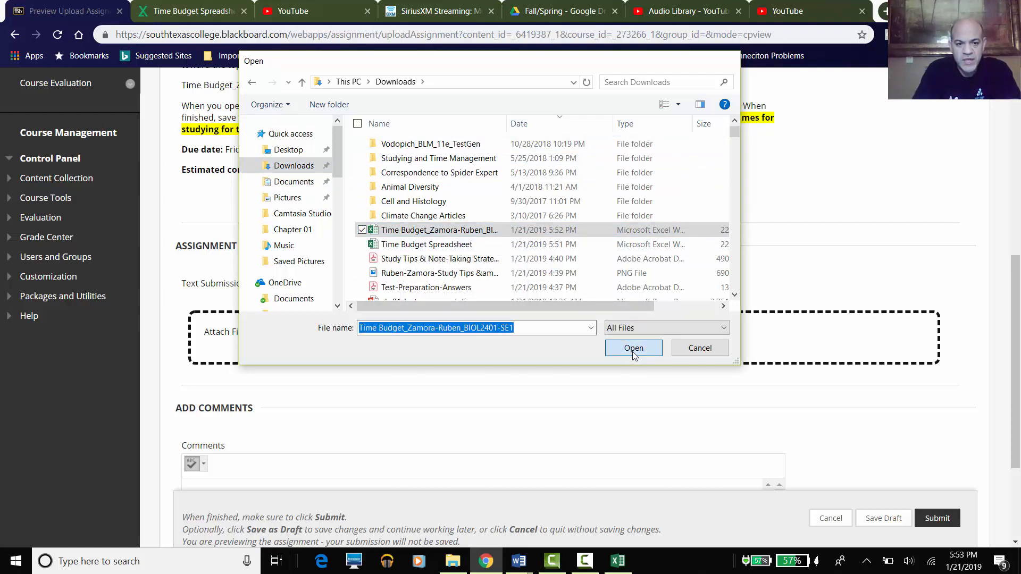
{"action": "scroll", "coordinate": [636, 357], "scroll_direction": "down", "scroll_amount": 3}
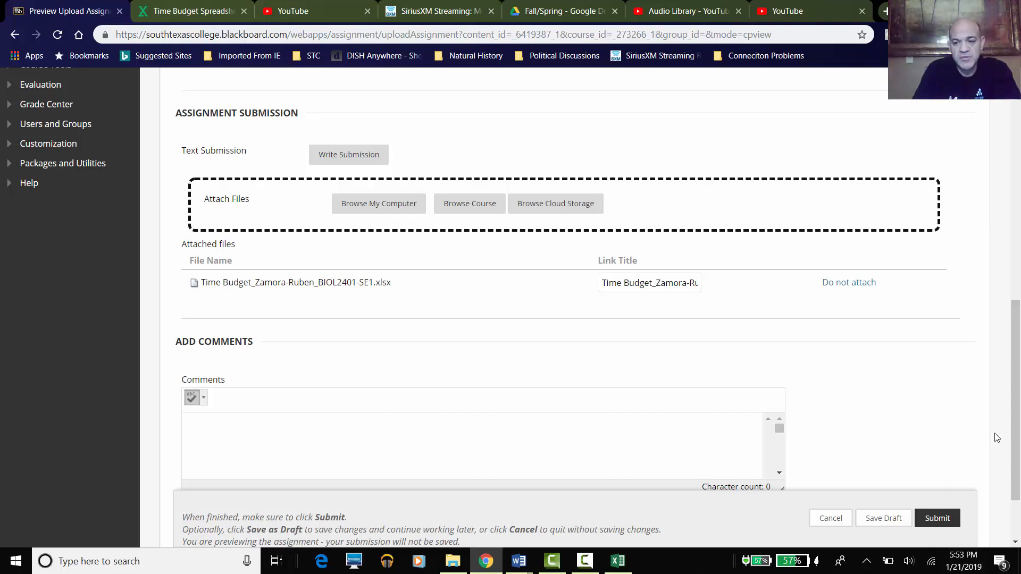
{"action": "scroll", "coordinate": [1020, 321], "scroll_direction": "up", "scroll_amount": 5}
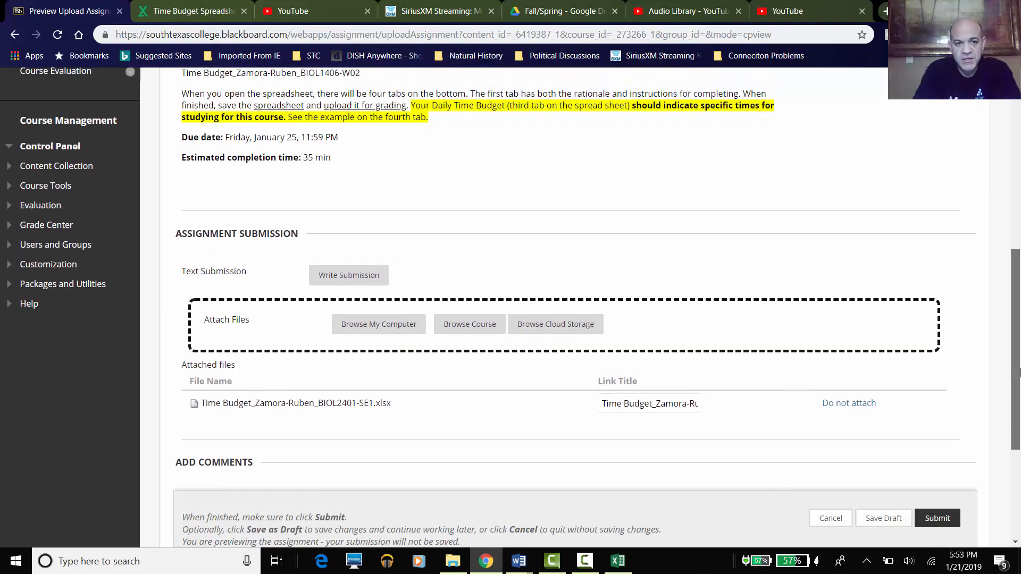
{"action": "scroll", "coordinate": [845, 341], "scroll_direction": "down", "scroll_amount": 3}
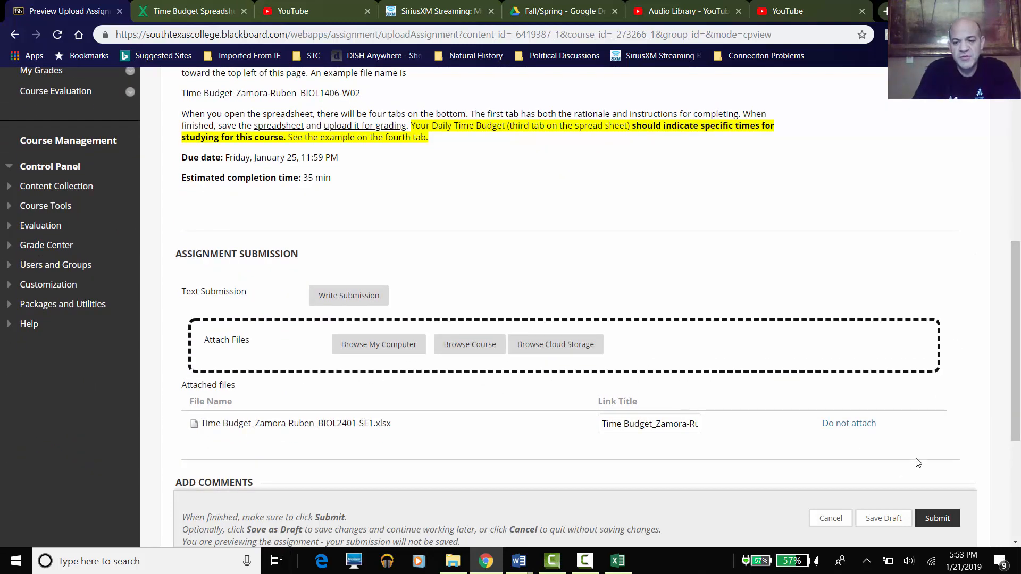
{"action": "left_click_drag", "start_coordinate": [1017, 355], "coordinate": [1018, 307]}
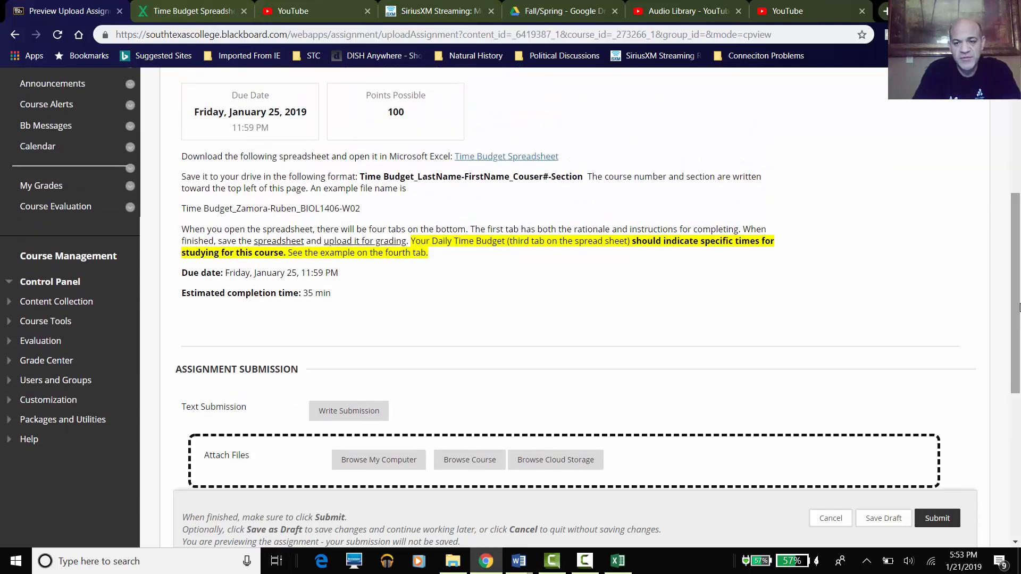